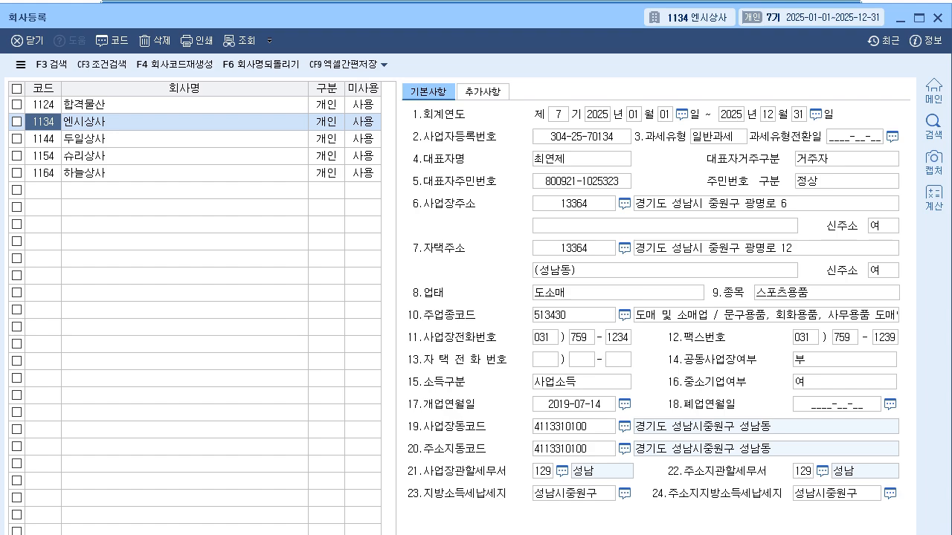
- Replace the representative's name (대표자명) in the 엔시상사 company record with the correct full name
click(576, 159)
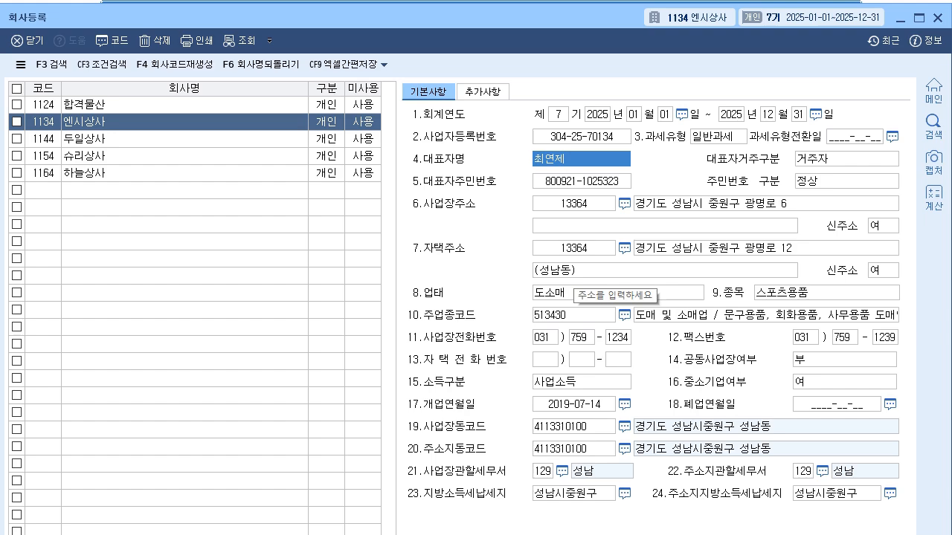
text(정선ㅇ)
key(BackSpace)
key(BackSpace)
key(BackSpace)
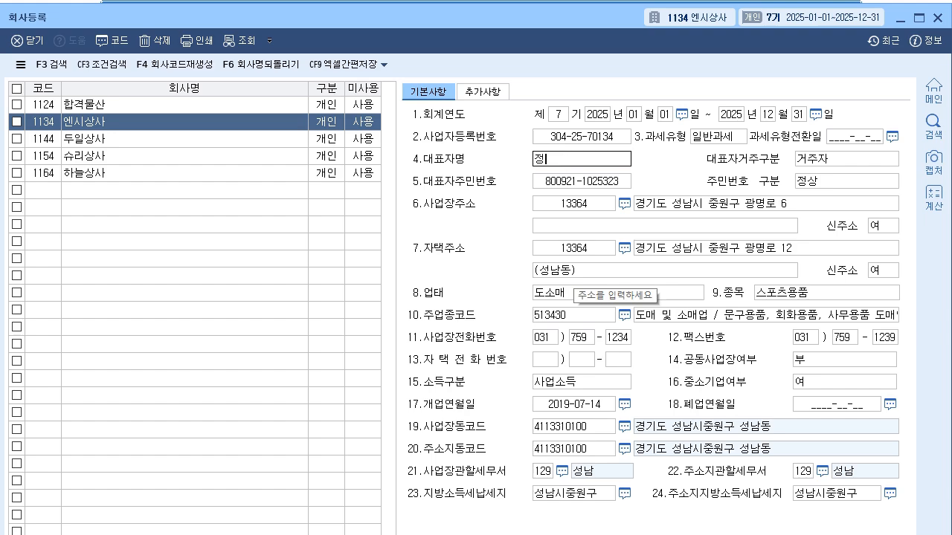
text(정성찬)
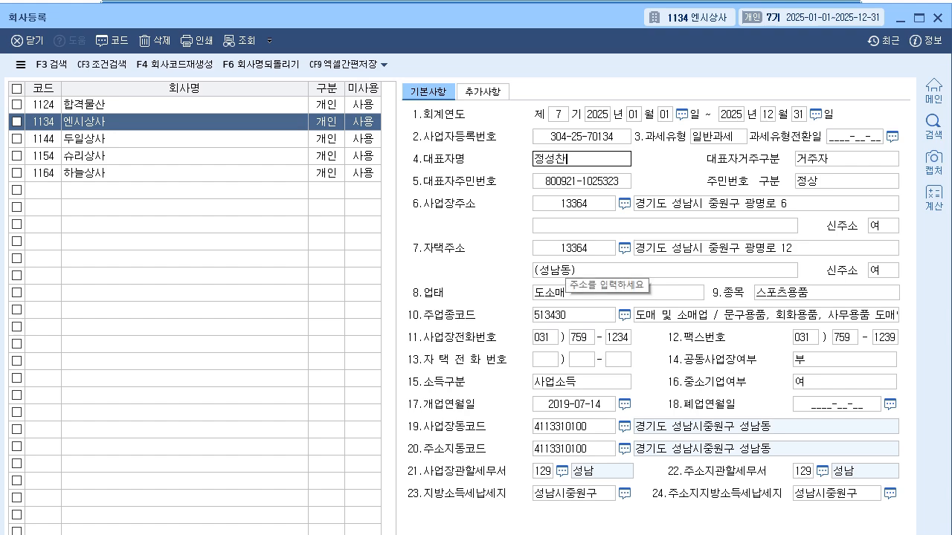
key(Return)
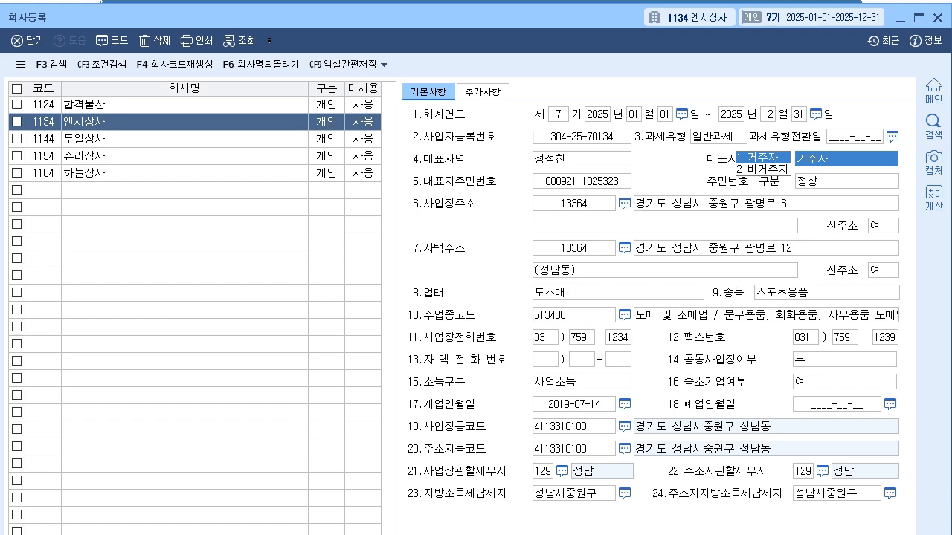
- Set the business opening date (개업연월일) of 엔시상사 to 2019-04-08
click(573, 404)
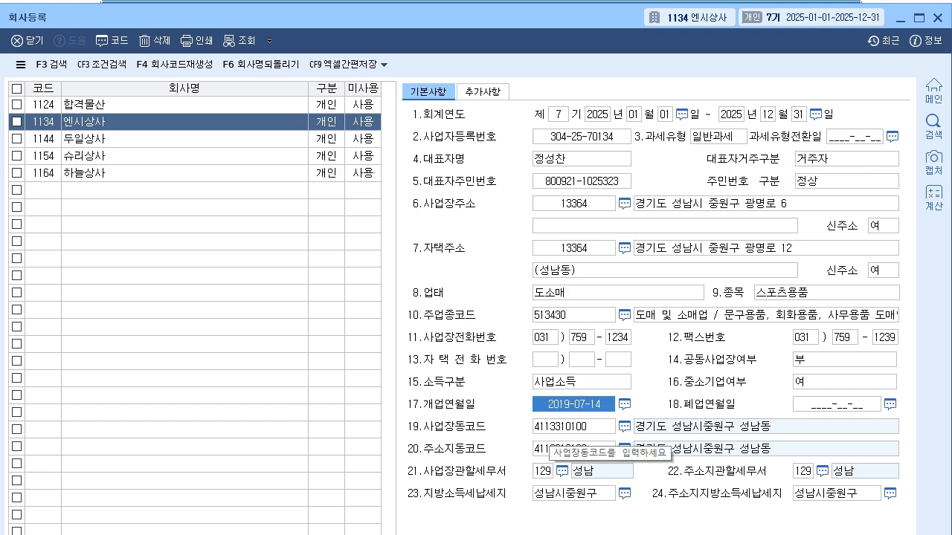
click(571, 404)
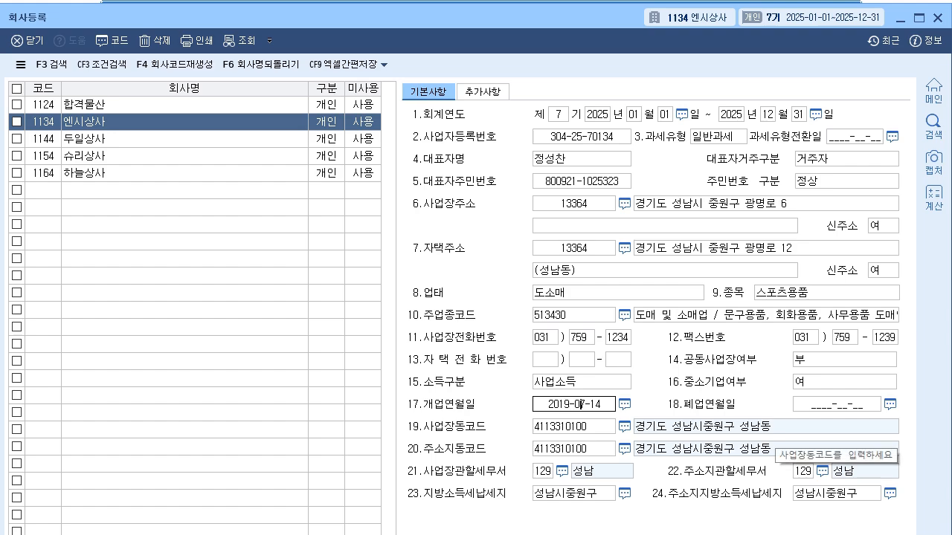
text(0408)
key(Return)
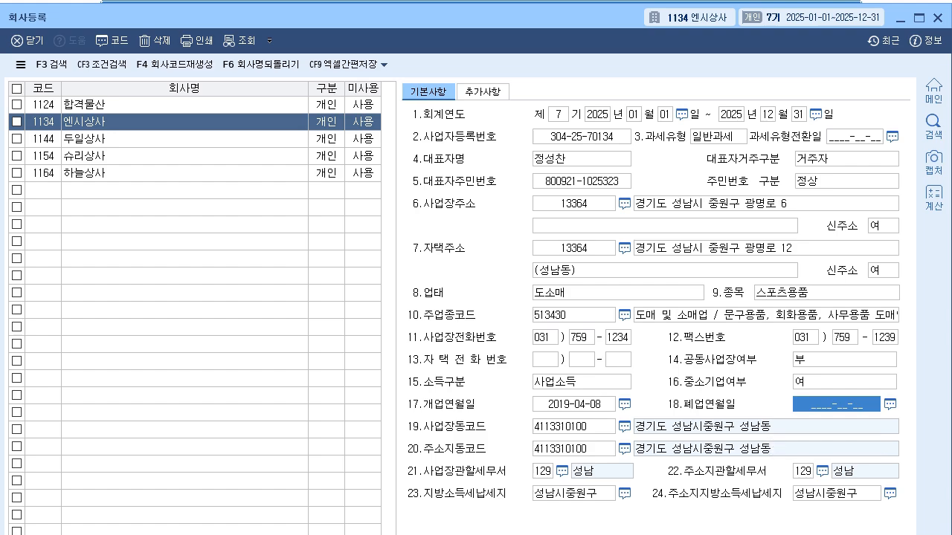
- Change the business item (종목) of 엔시상사 to 문구 및 잡화
click(743, 204)
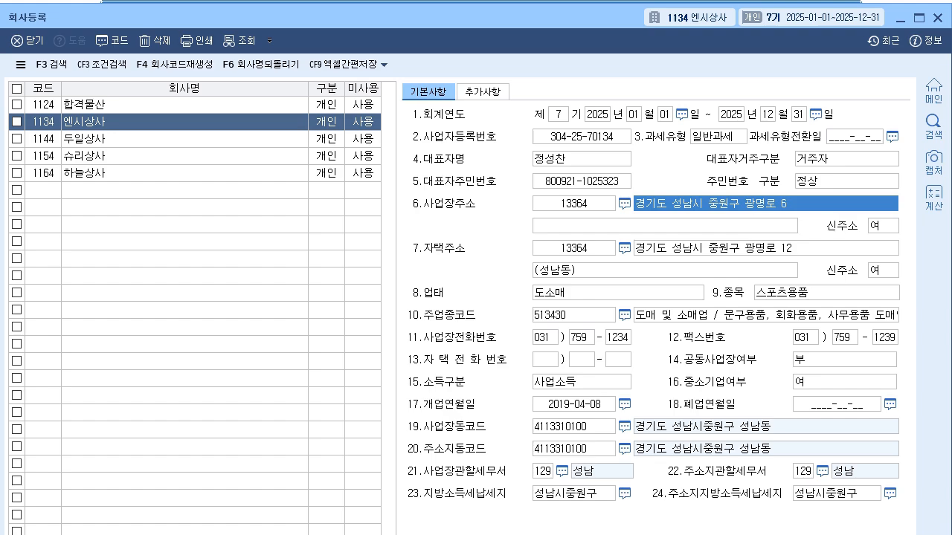
click(617, 293)
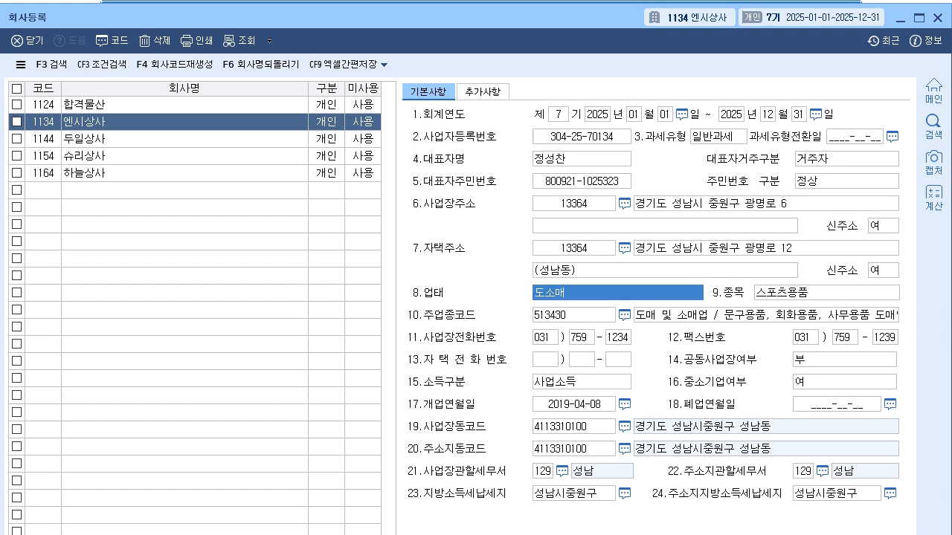
click(804, 293)
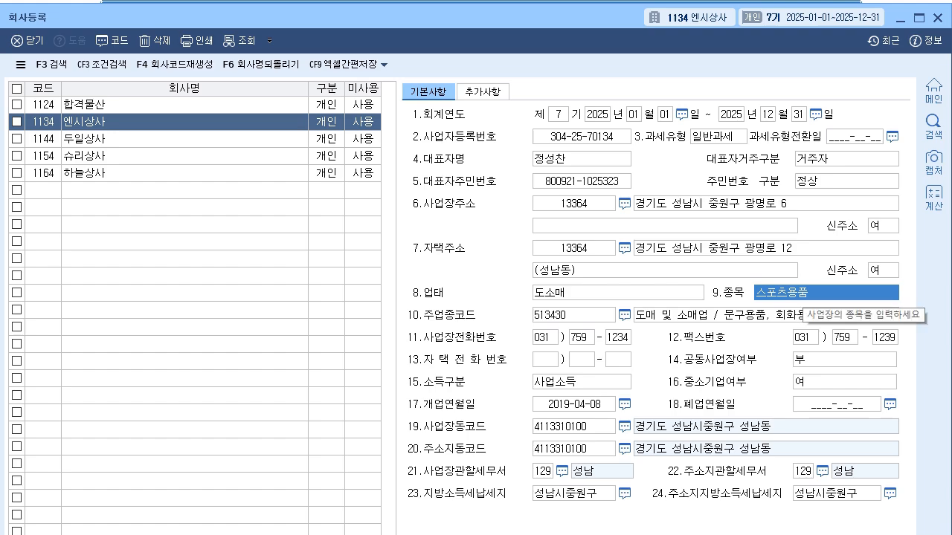
text(문구 미)
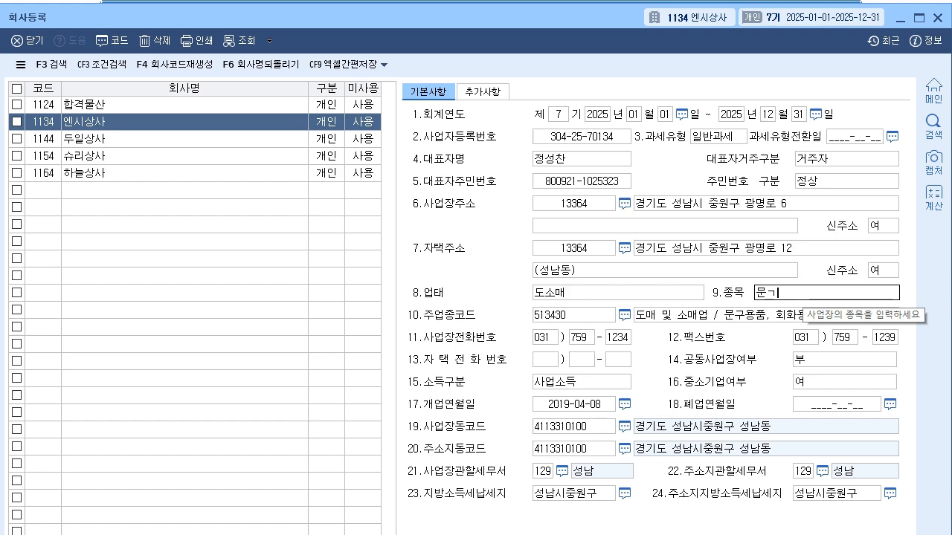
key(BackSpace)
key(BackSpace)
key(BackSpace)
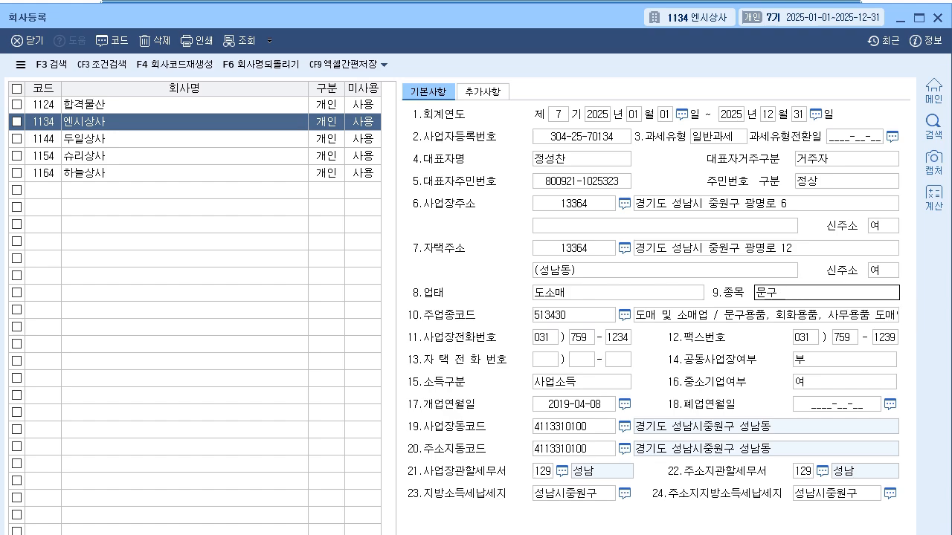
text(미및 잡화)
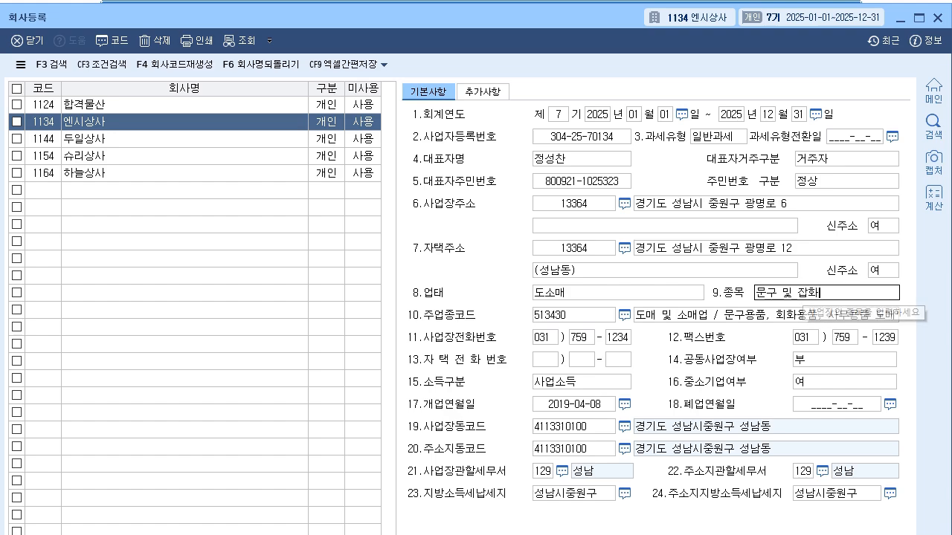
key(Return)
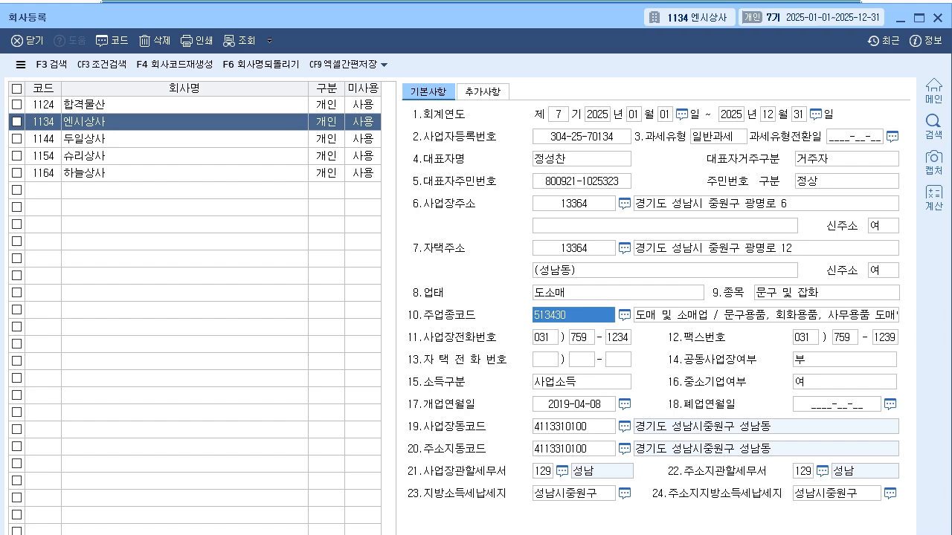
- Close the company registration and open the prior-period income statement (전기분손익계산서) in KcLep
click(541, 471)
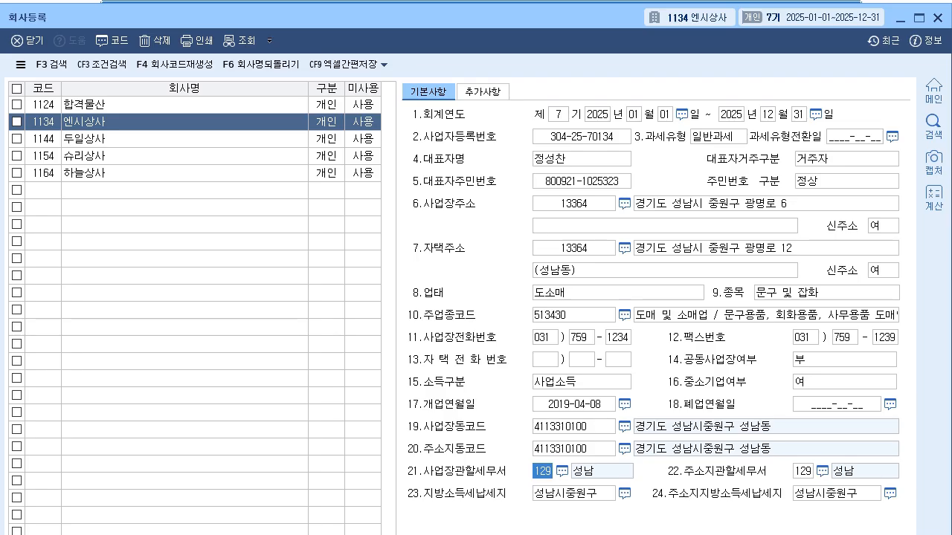
click(937, 18)
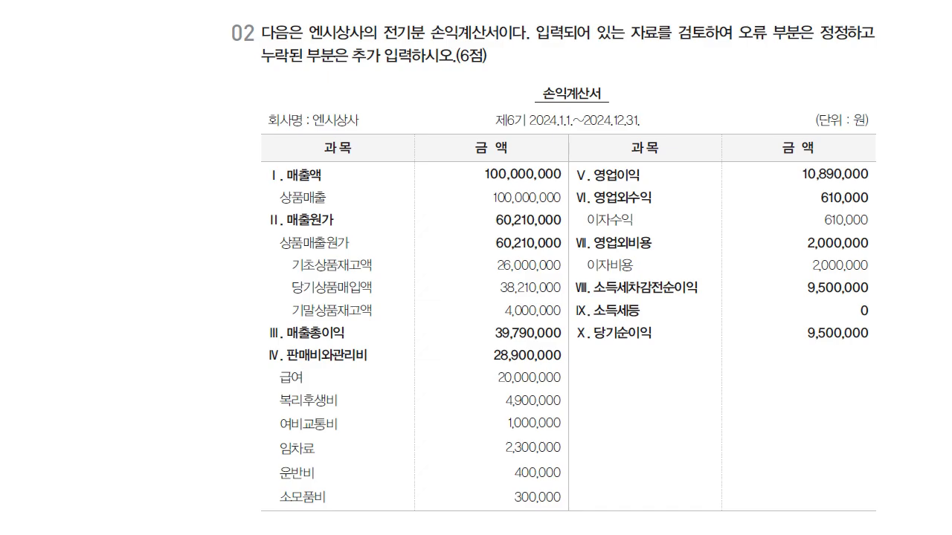
key(alt+Tab)
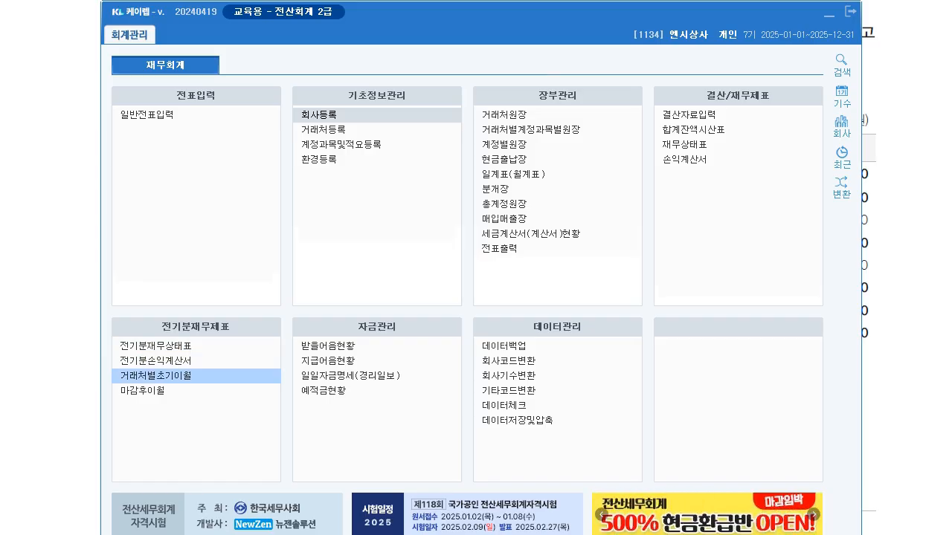
click(156, 360)
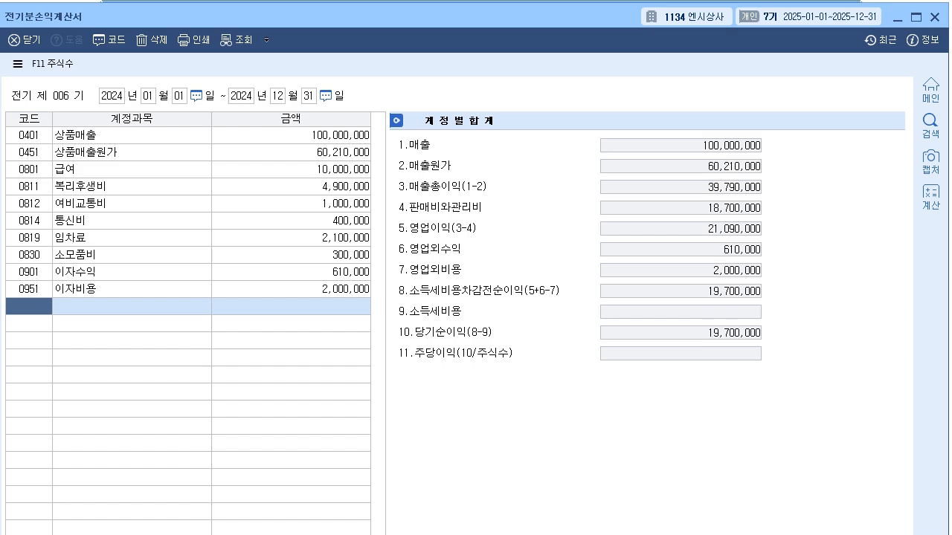
- Review the cost-of-sales breakdown behind 상품매출원가, including opening inventory, purchases and closing inventory
click(291, 152)
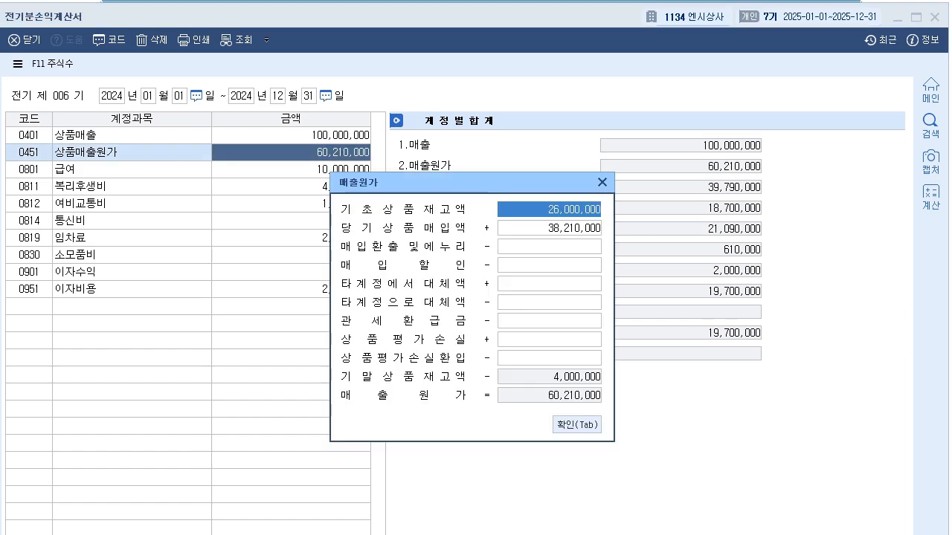
key(Return)
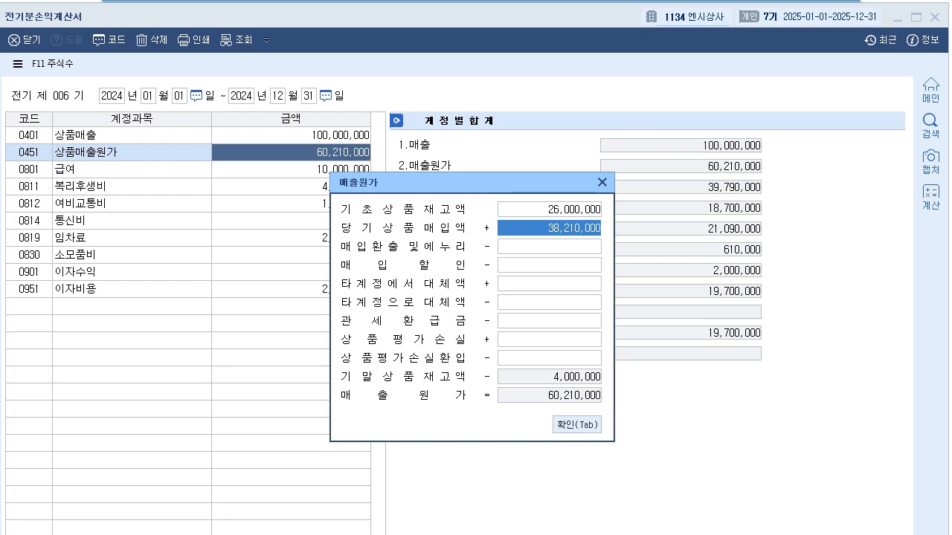
key(Tab)
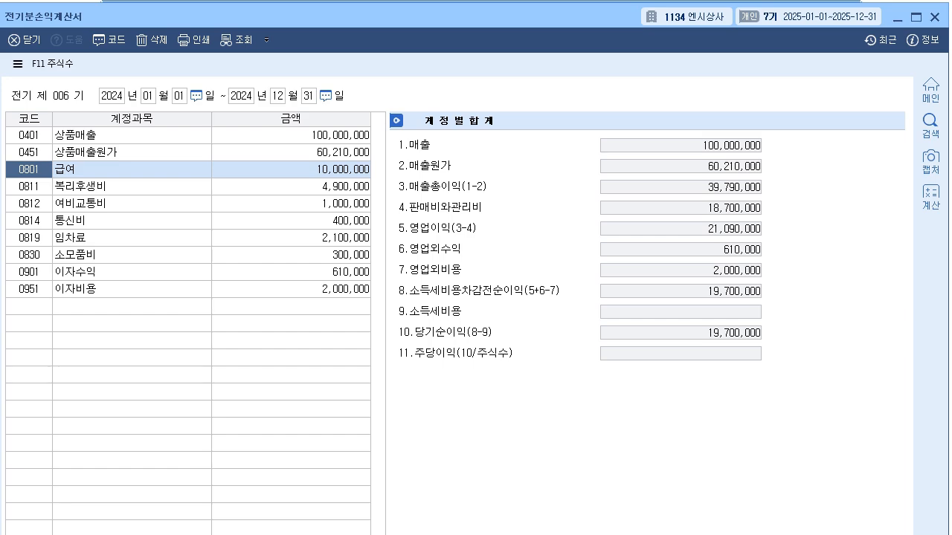
- Set the salary (급여) amount in the prior-period income statement to 20,000,000
click(291, 169)
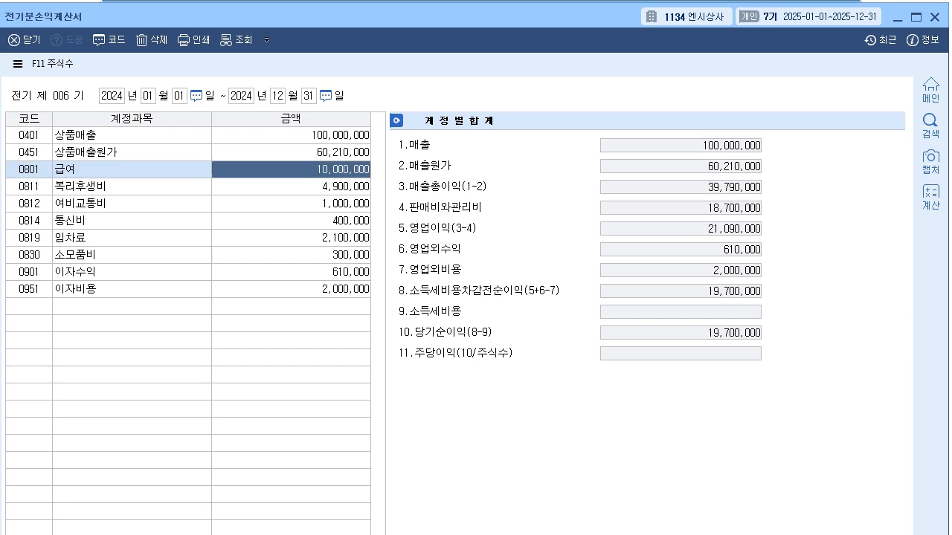
text(20000000)
key(Return)
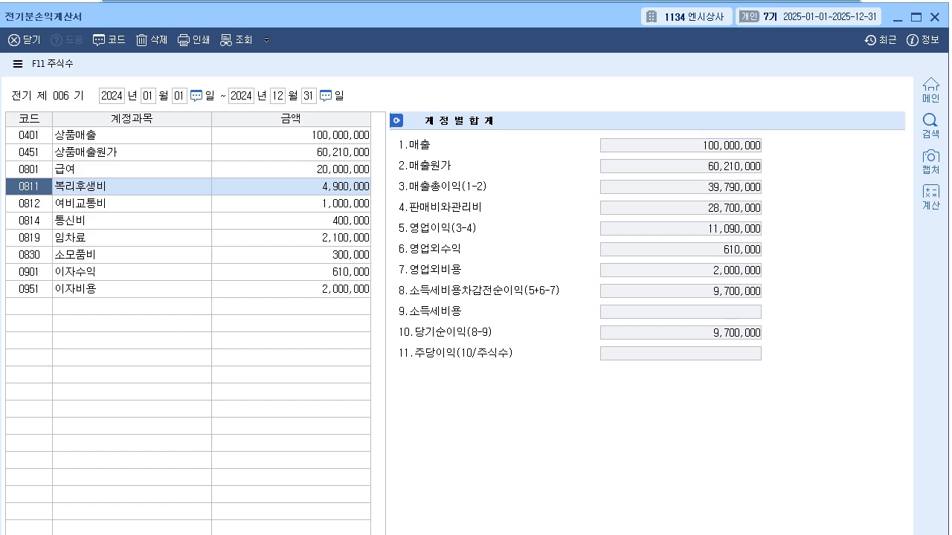
key(Down)
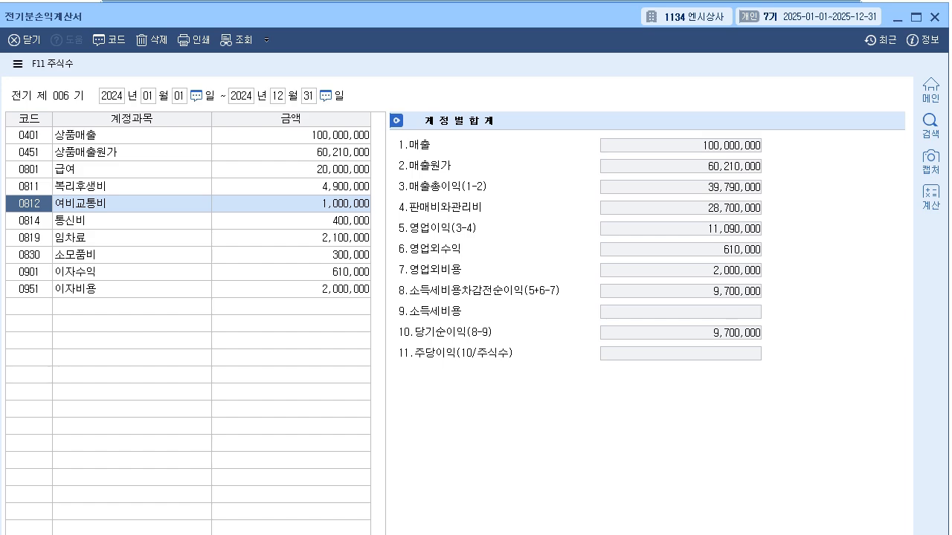
click(29, 221)
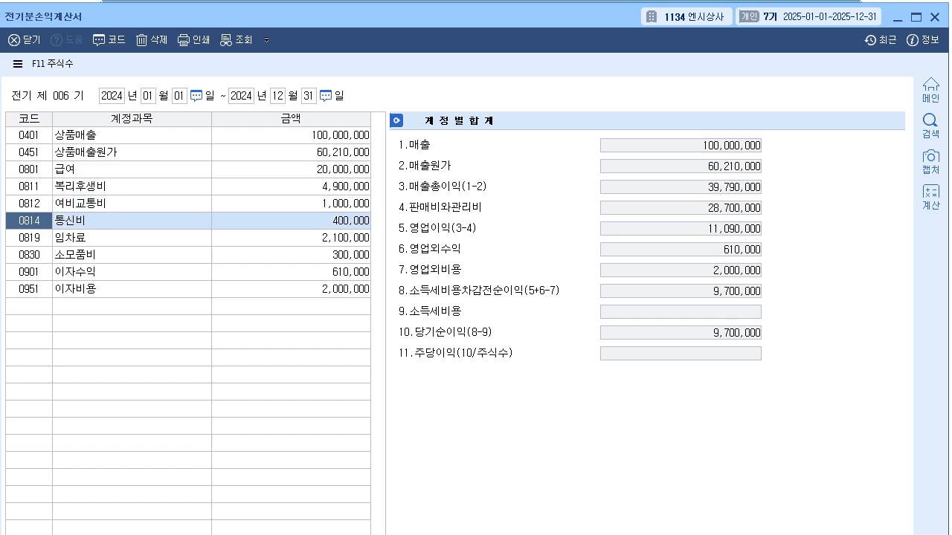
key(Down)
key(Up)
key(Down)
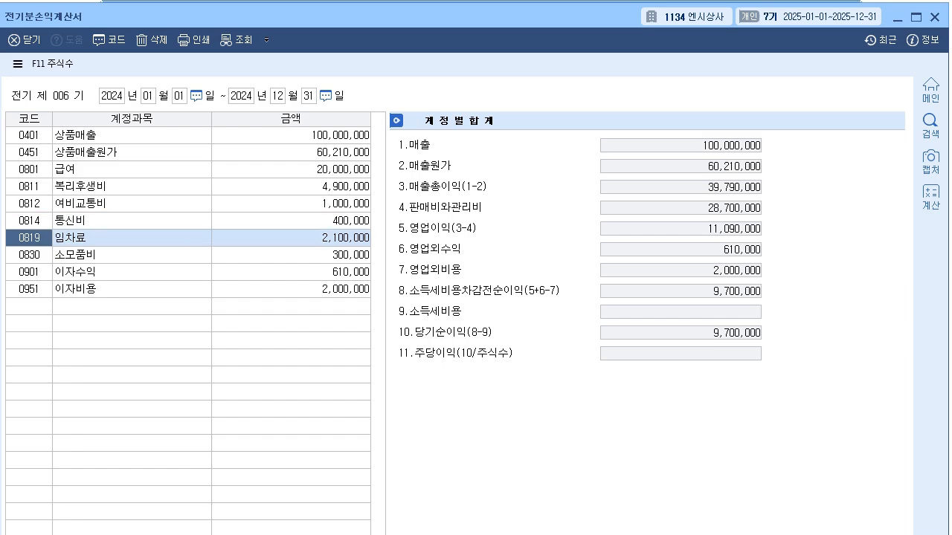
key(Up)
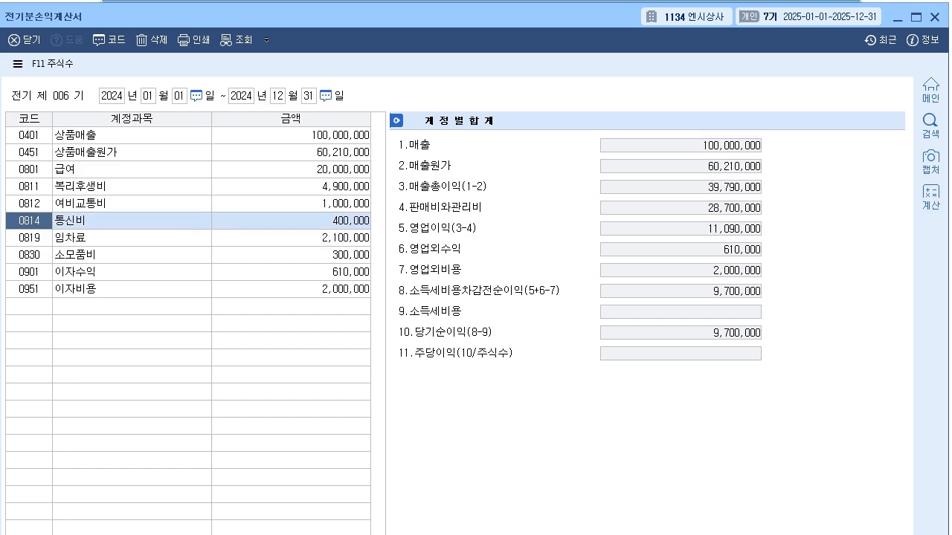
key(Down)
key(Up)
key(Down)
key(Up)
key(Down)
key(Up)
key(Down)
key(Up)
key(Down)
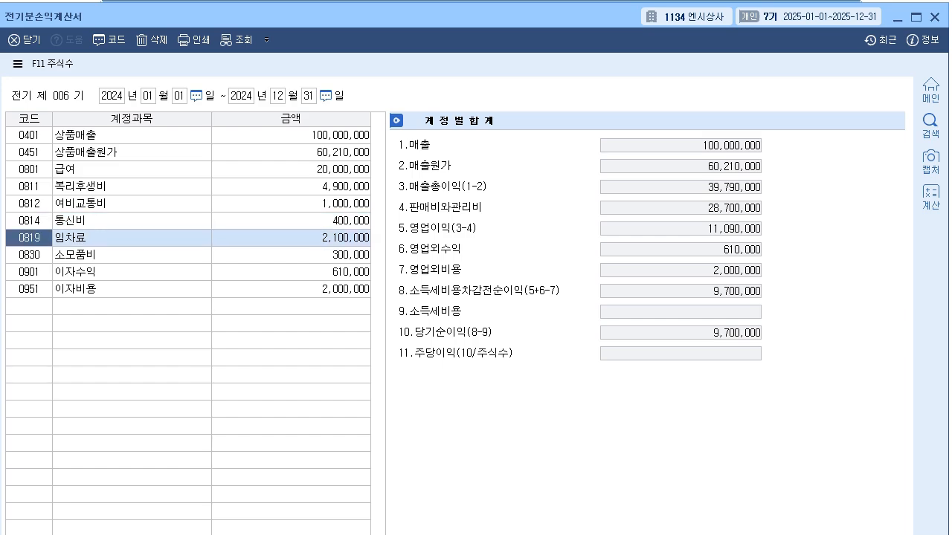
- Replace the 통신비 account with 0824 운반비, looking up the account code by 운반
key(Up)
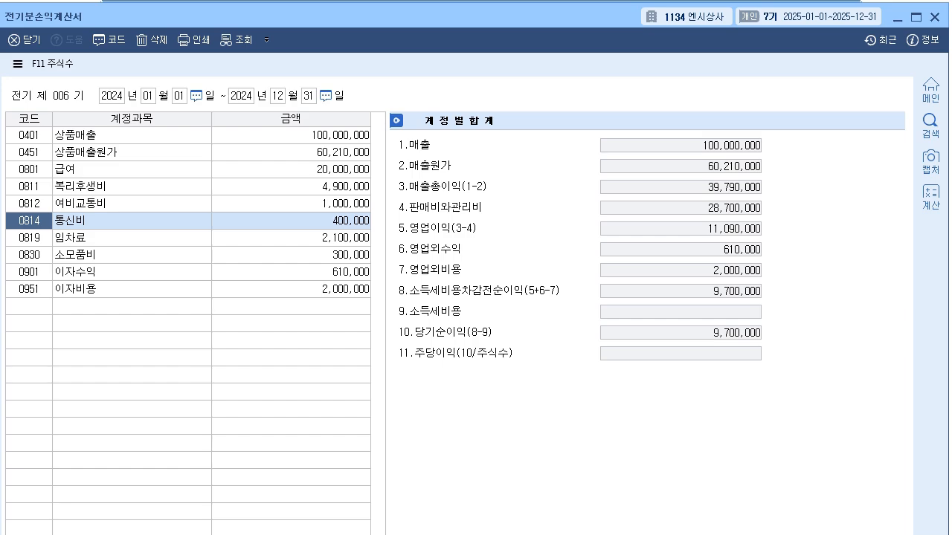
text(운ㅂ)
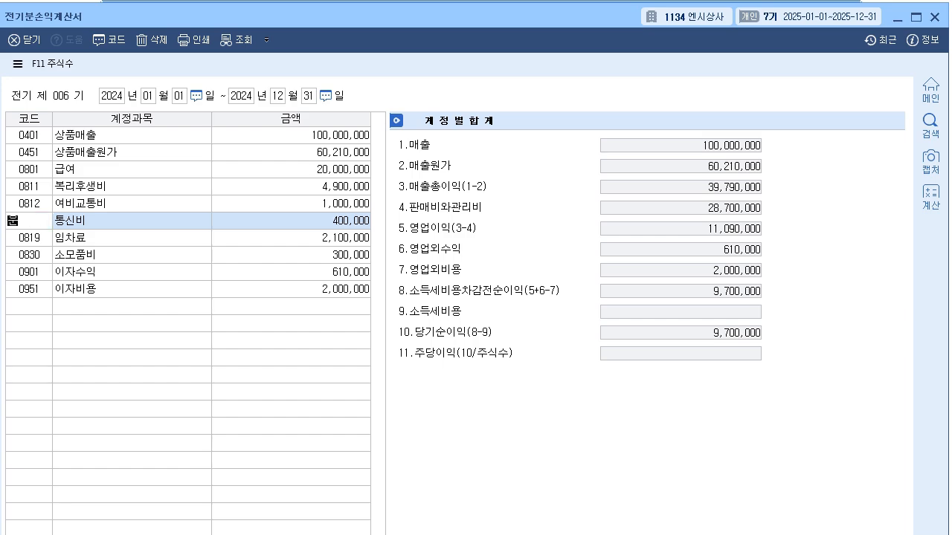
key(Return)
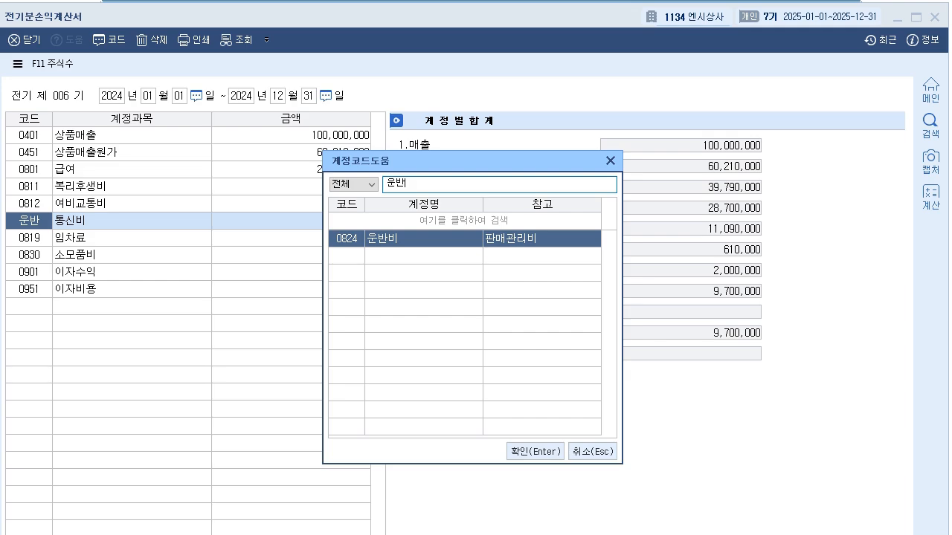
key(Return)
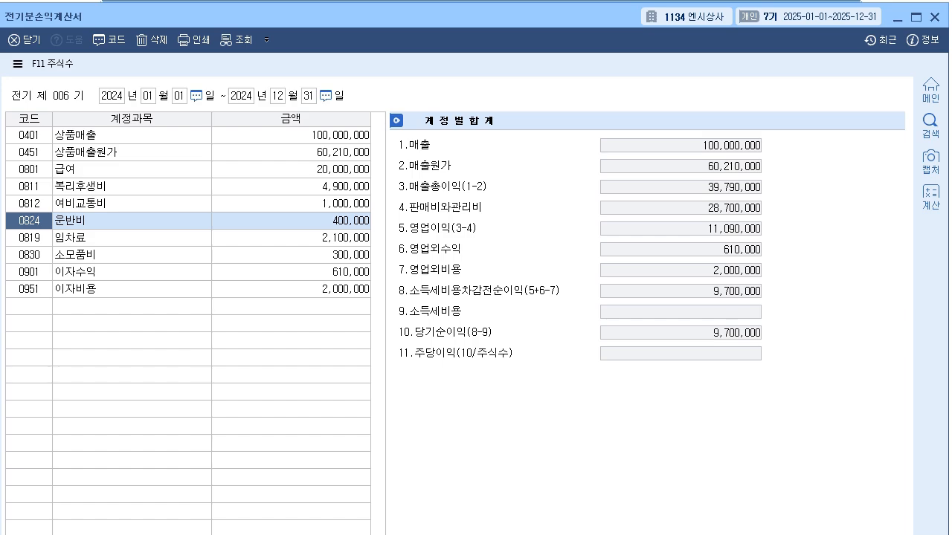
- Set the rent (임차료) amount in the prior-period income statement to 2,300,000
key(Down)
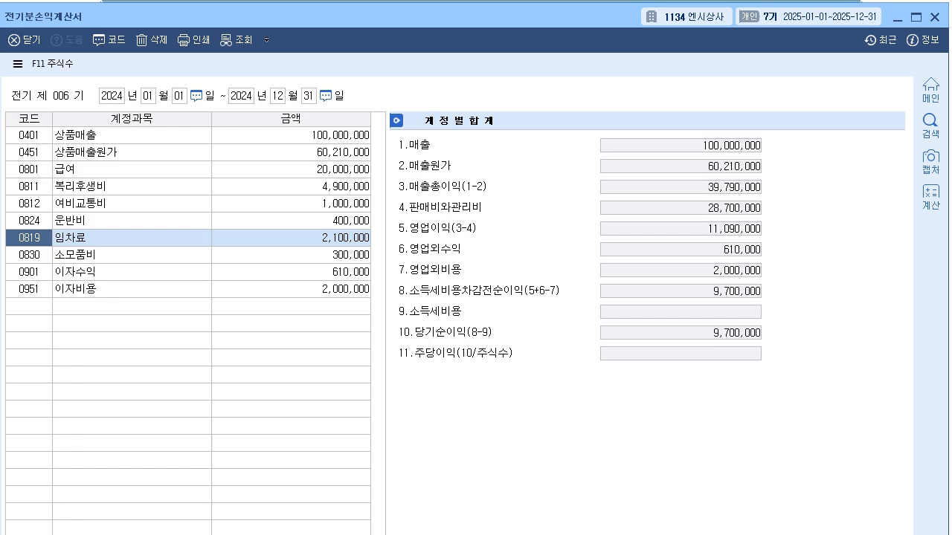
click(291, 238)
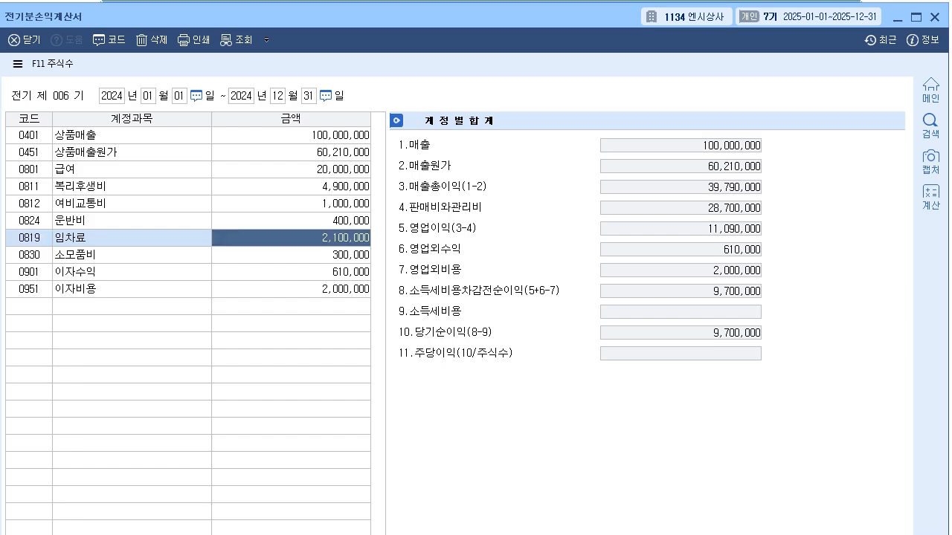
text(2300000)
key(Return)
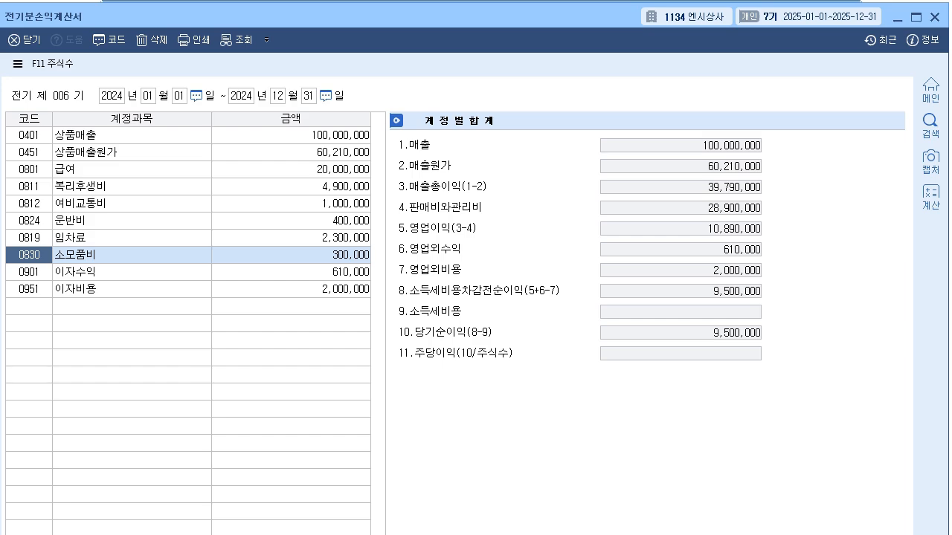
- Check the remaining accounts through 이자비용 in the prior-period income statement and close it
key(Down)
key(Down)
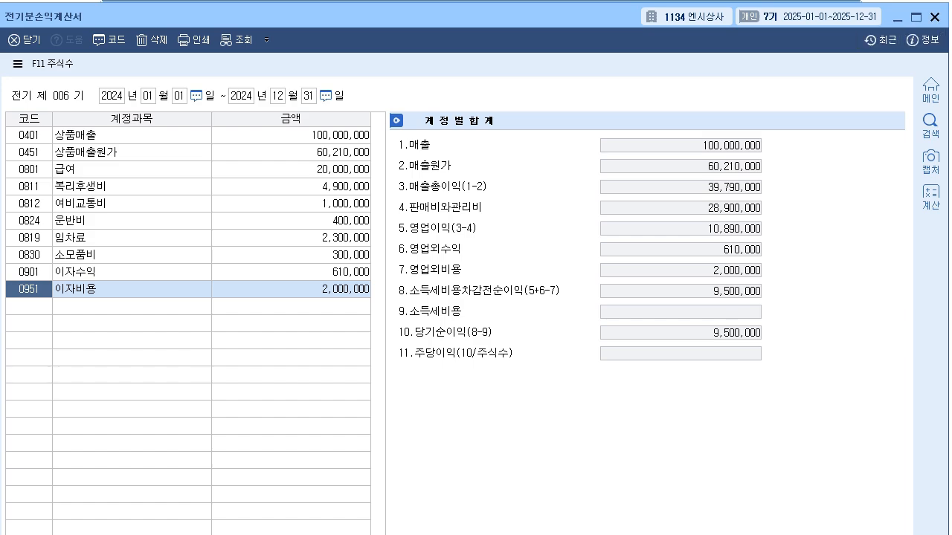
click(935, 17)
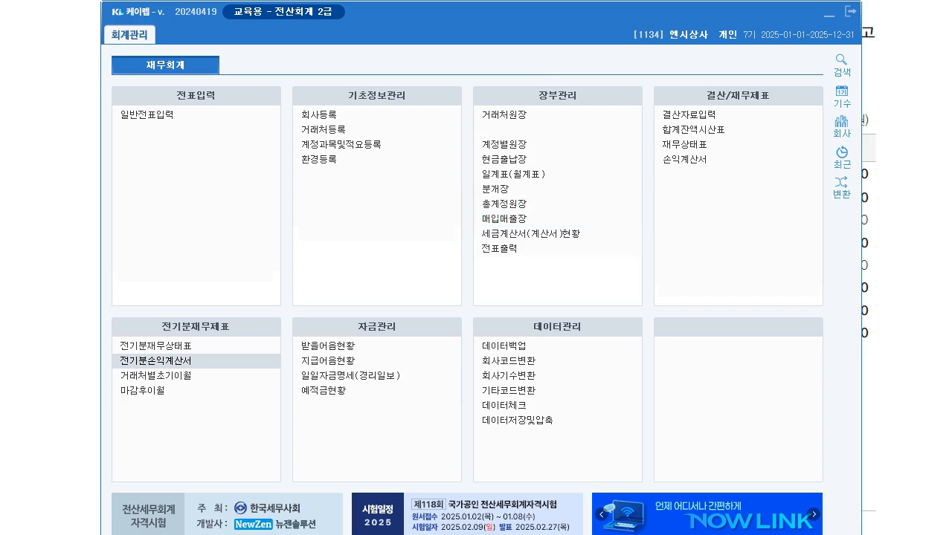
- Consult exercise question 03, then open 상품 (0146) in the 재고자산 group of 계정과목및적요등록
click(156, 361)
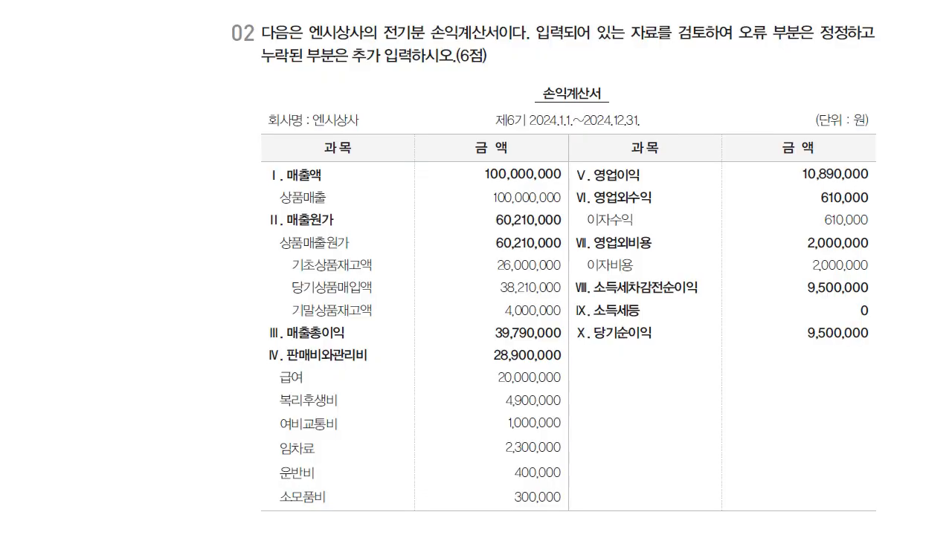
scroll(568, 268, down, 9)
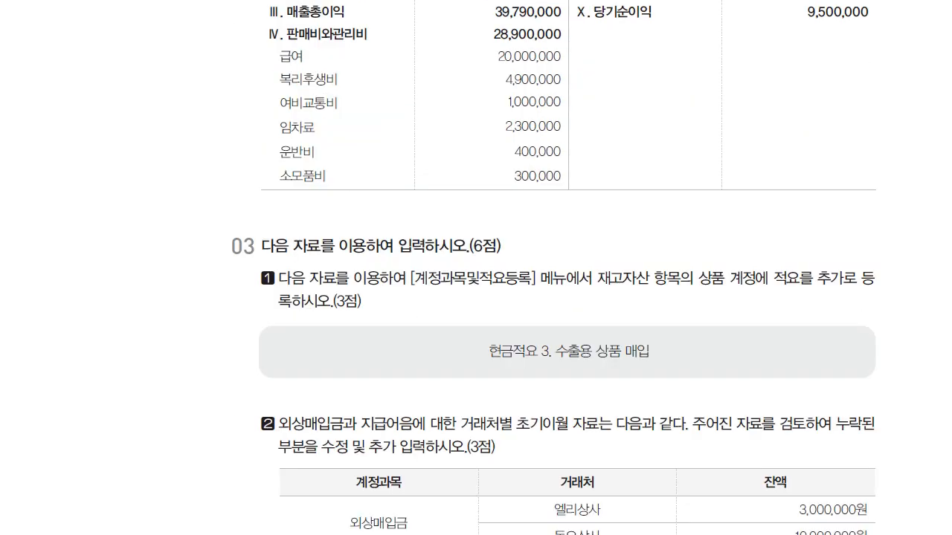
scroll(568, 268, down, 2)
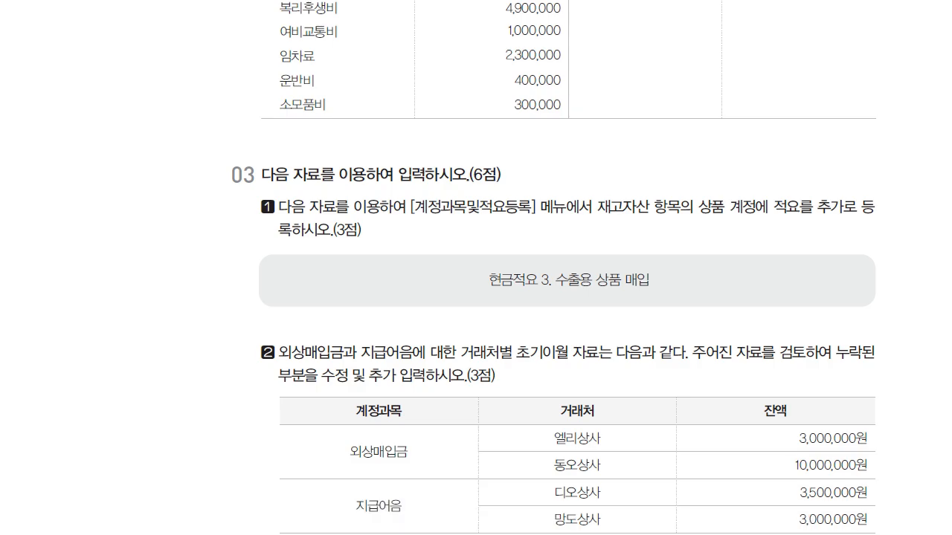
scroll(568, 268, down, 1)
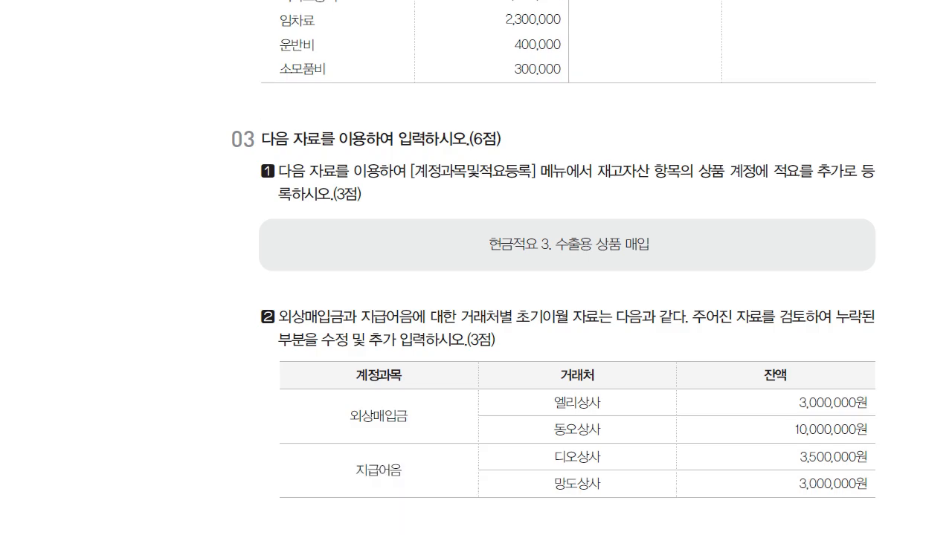
scroll(568, 267, down, 1)
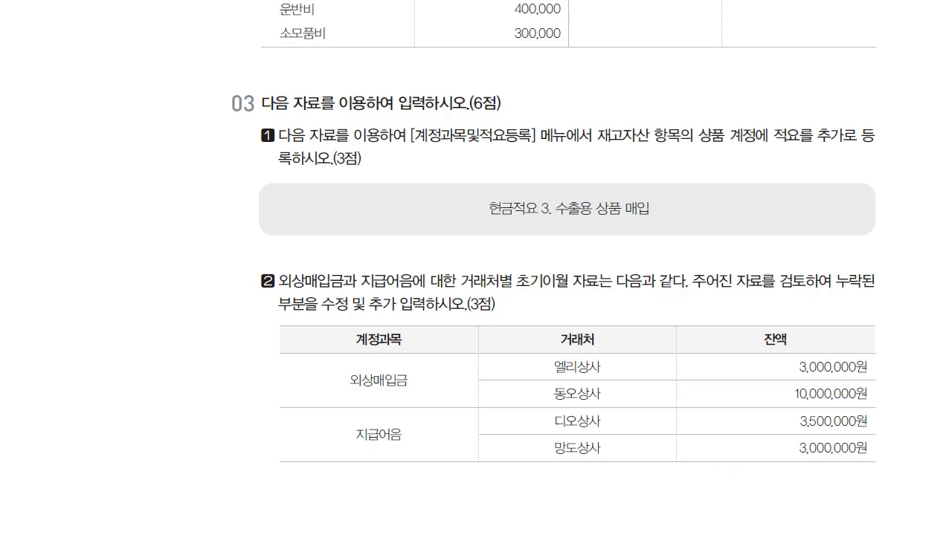
key(alt+Tab)
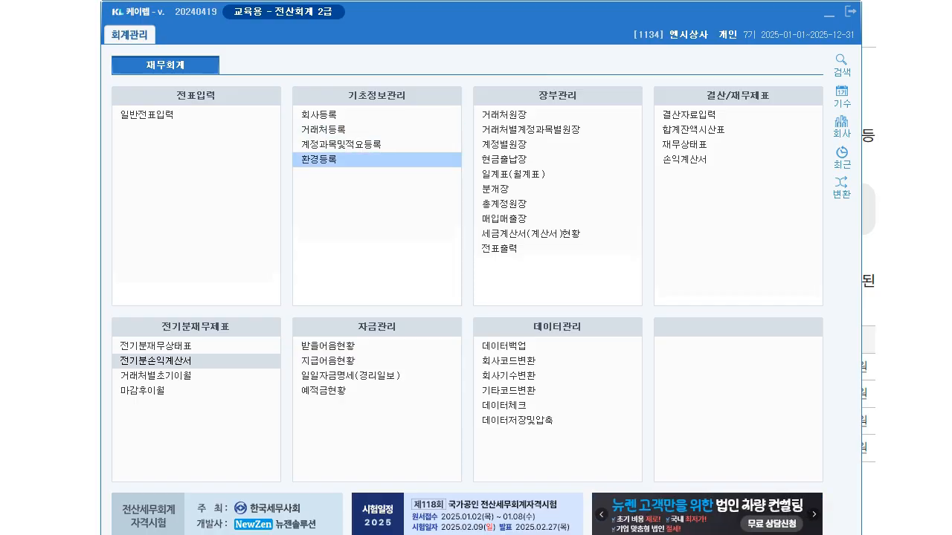
click(376, 145)
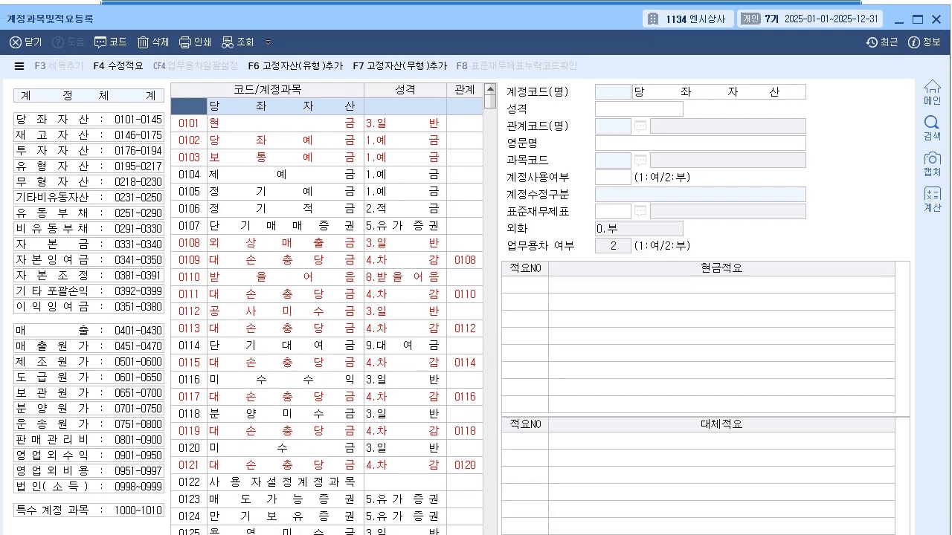
click(89, 136)
drag(201, 18, 208, 19)
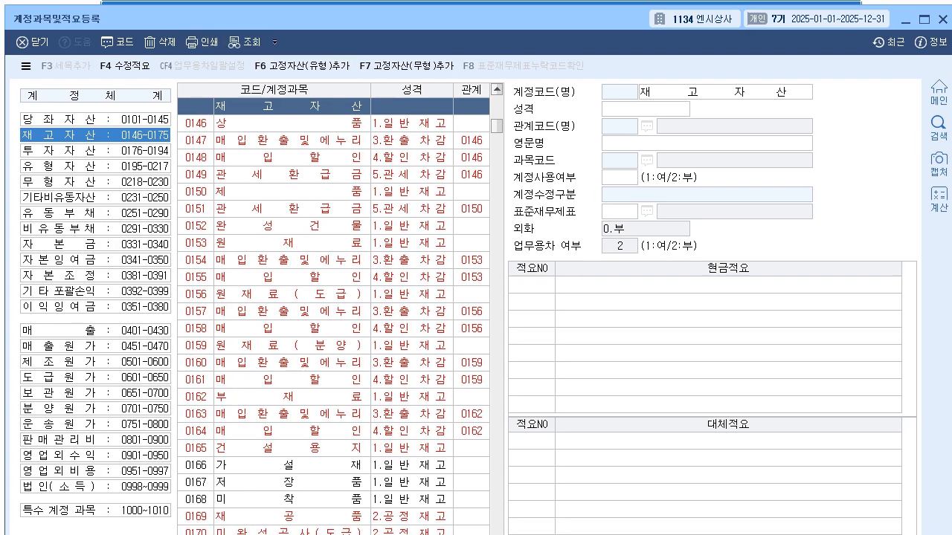
click(291, 123)
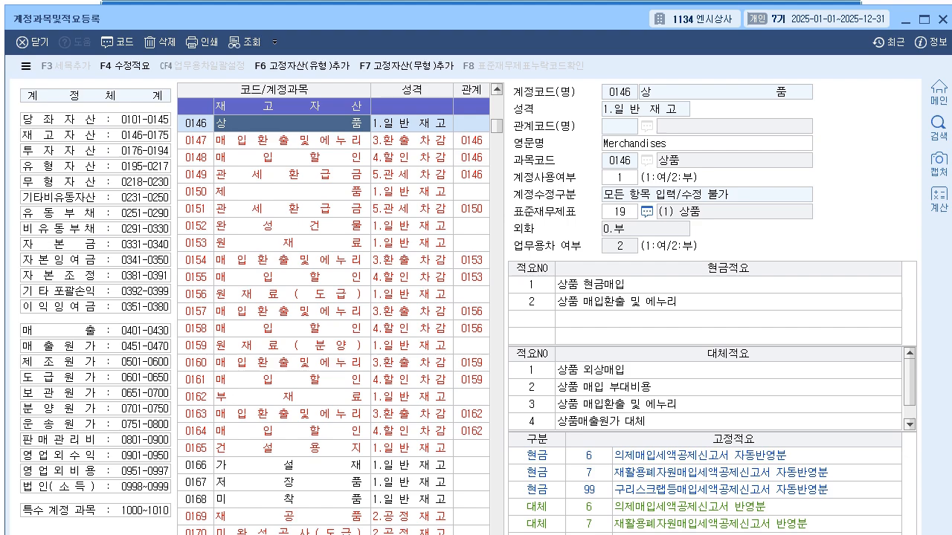
- Add cash memo (현금적요) number 3, 수출용 상품 매입, to the 상품 account and close the account registration
click(531, 318)
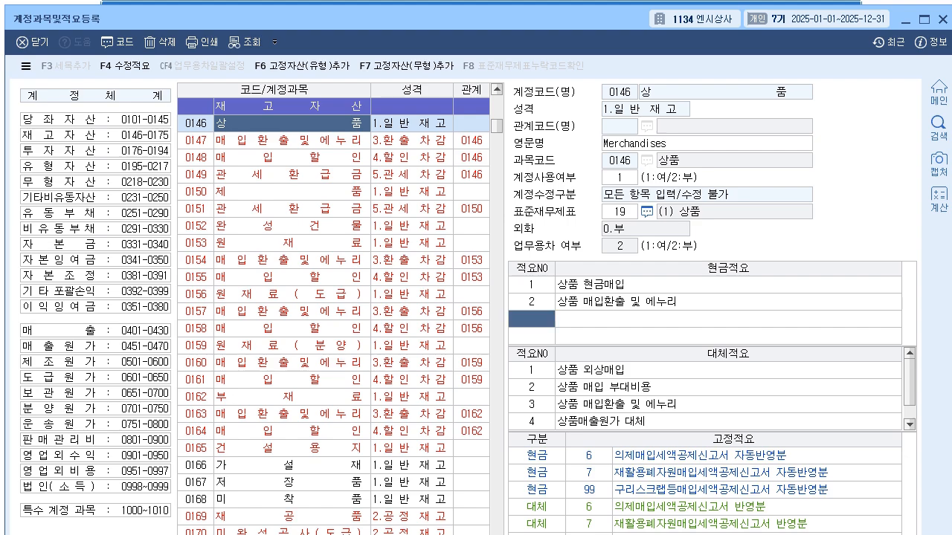
text(3)
key(Return)
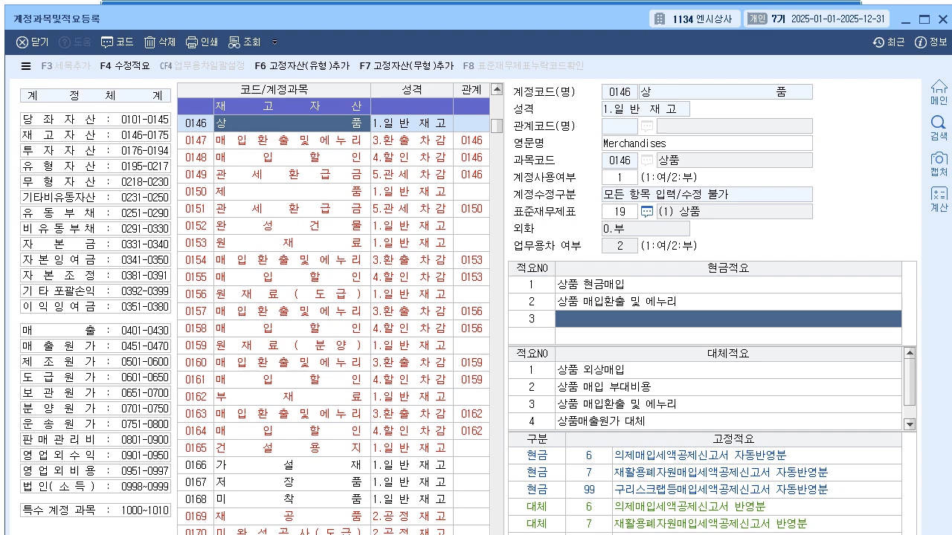
text(수출)
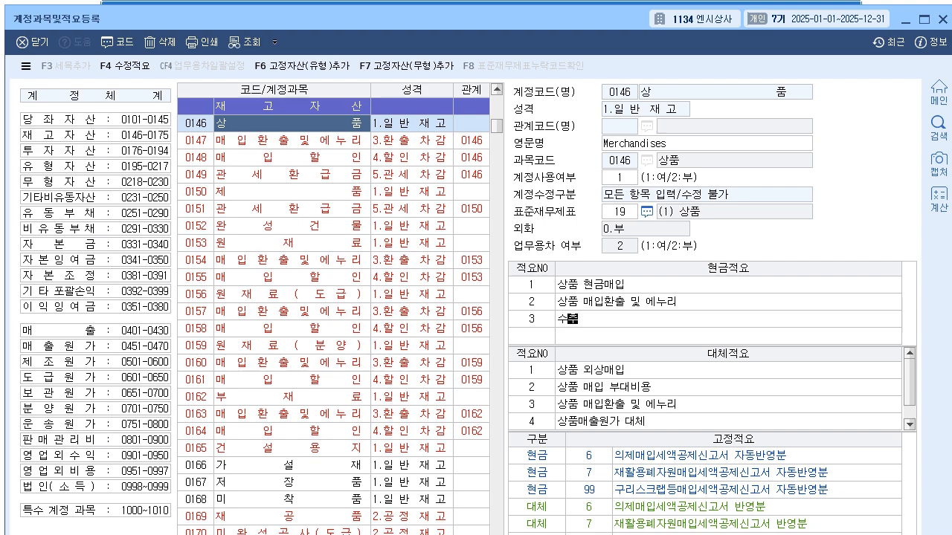
text(용 쉽품 매입)
key(Return)
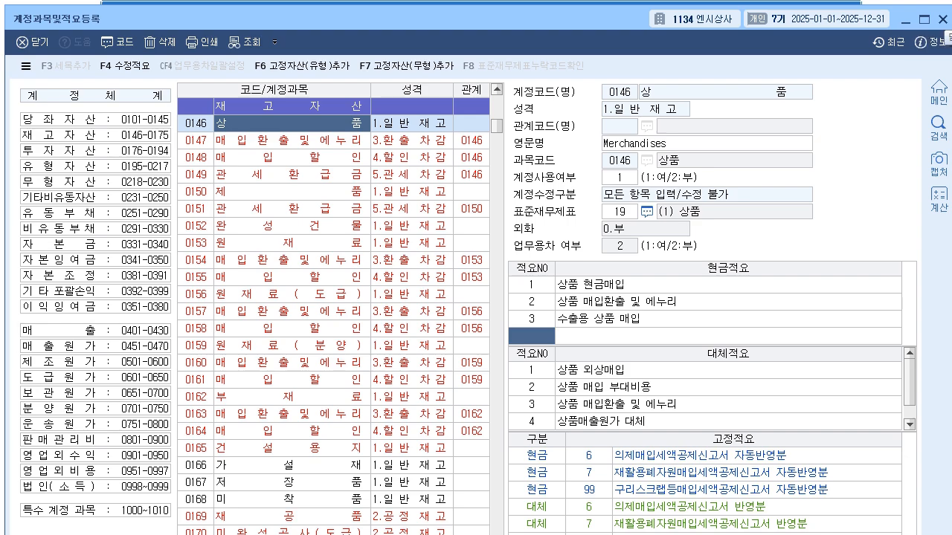
click(941, 19)
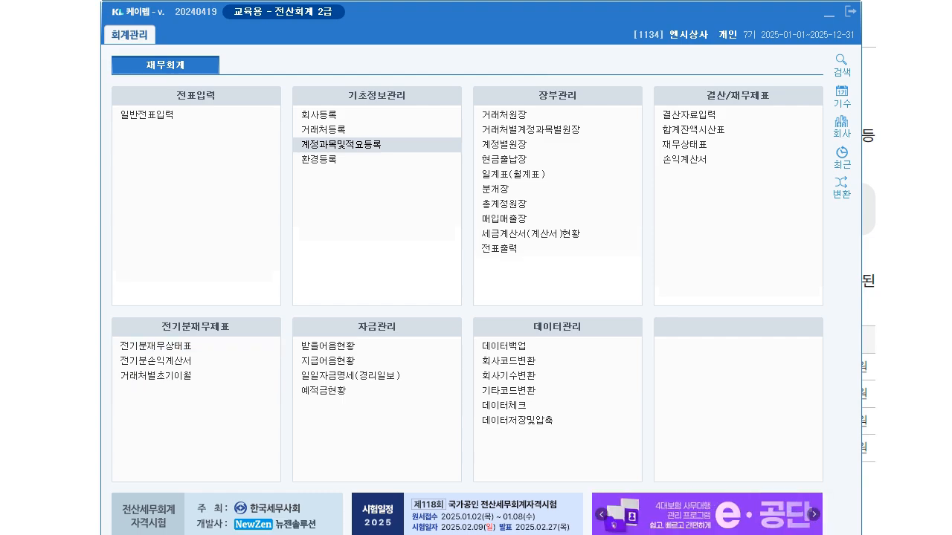
- In 거래처별초기이월, add 동오상사 with 10,000,000 to 외상매입금, looking up the vendor by 동오
click(156, 375)
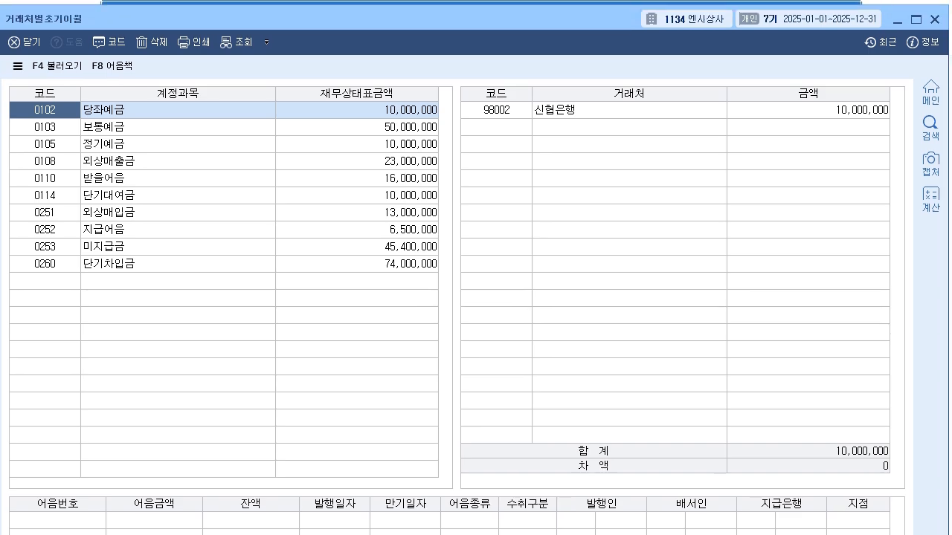
click(357, 213)
click(808, 110)
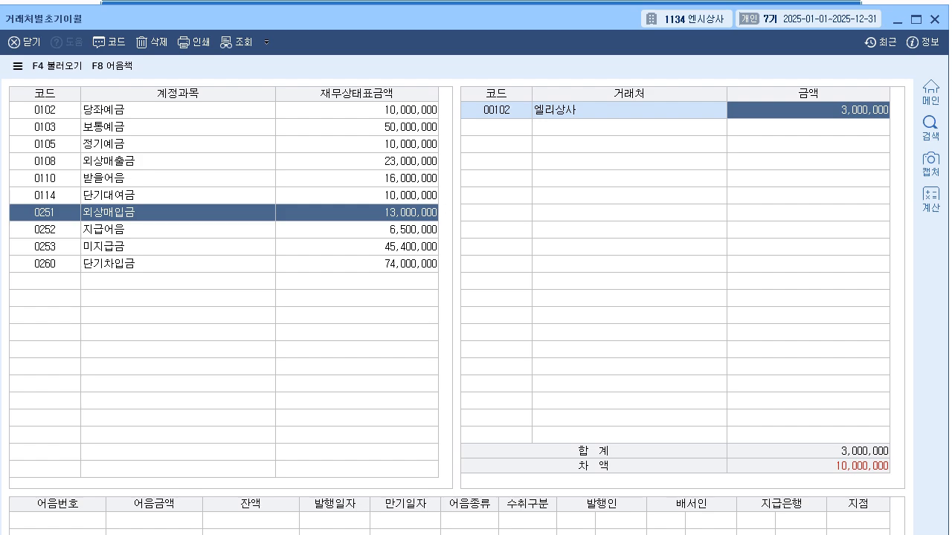
key(Return)
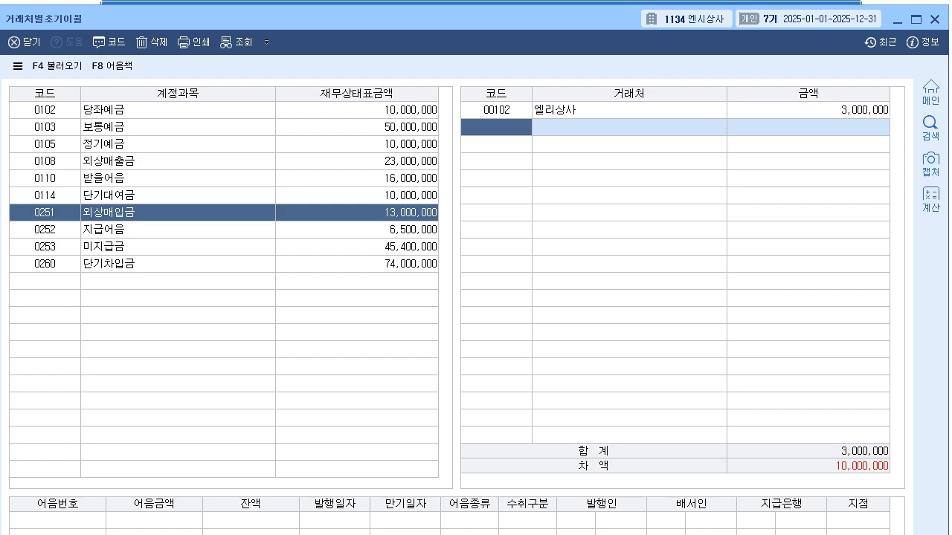
click(108, 41)
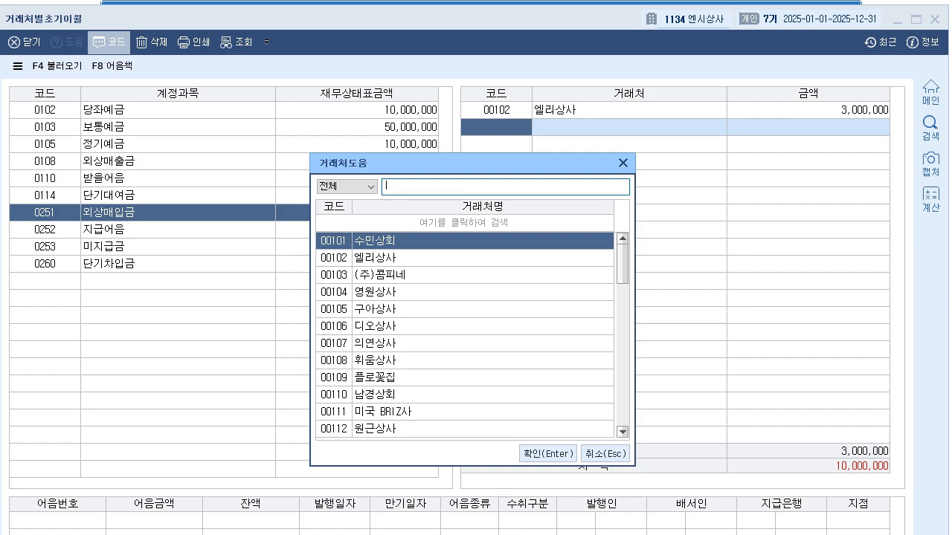
text(동오)
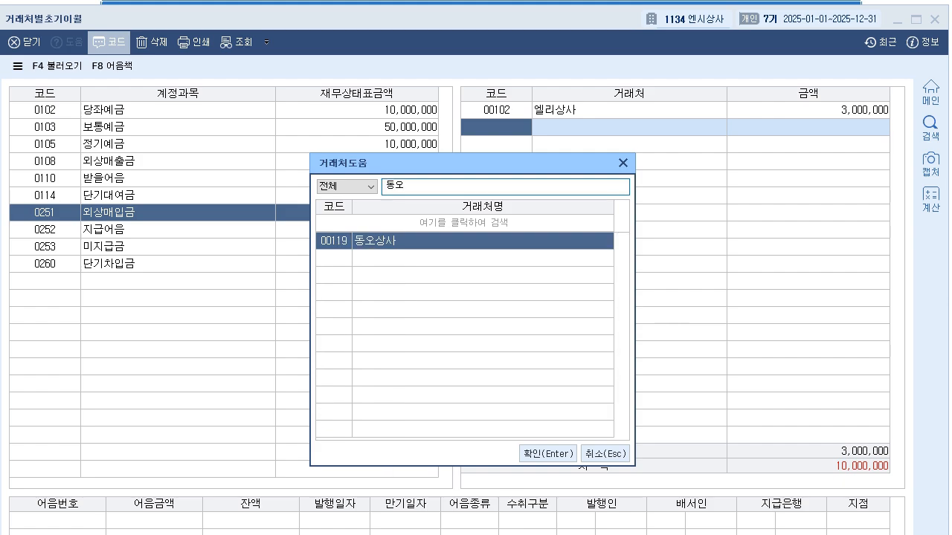
key(Return)
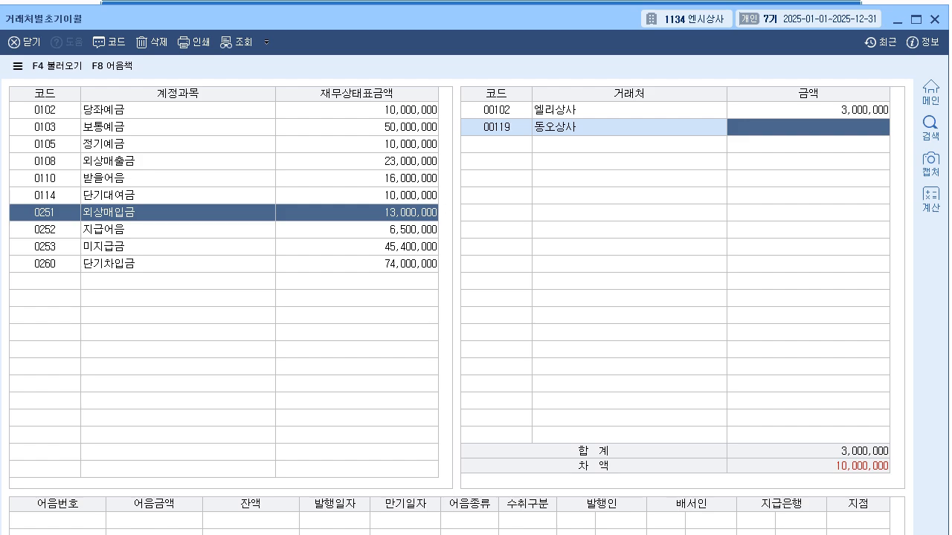
text(10000000)
key(Return)
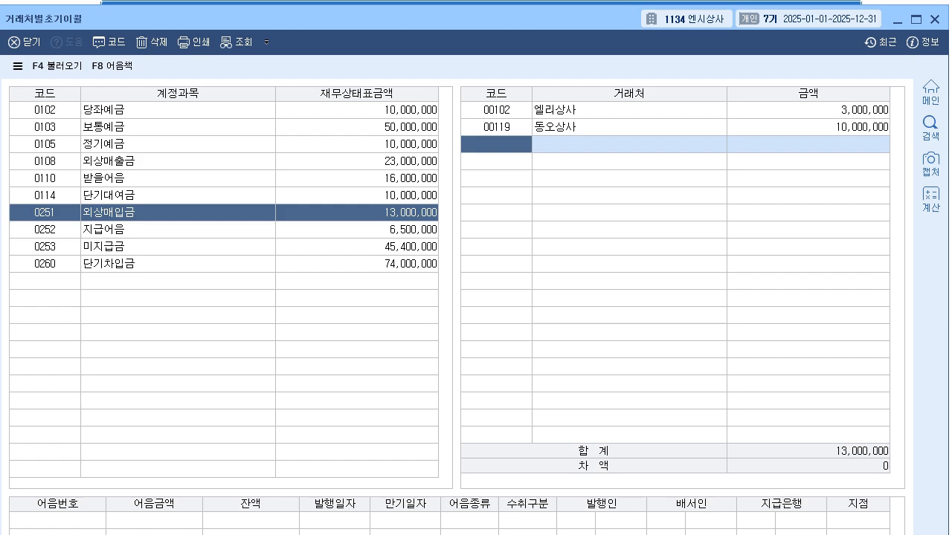
- Set the 디오상사 opening balance under 지급어음 to 3,500,000
click(45, 229)
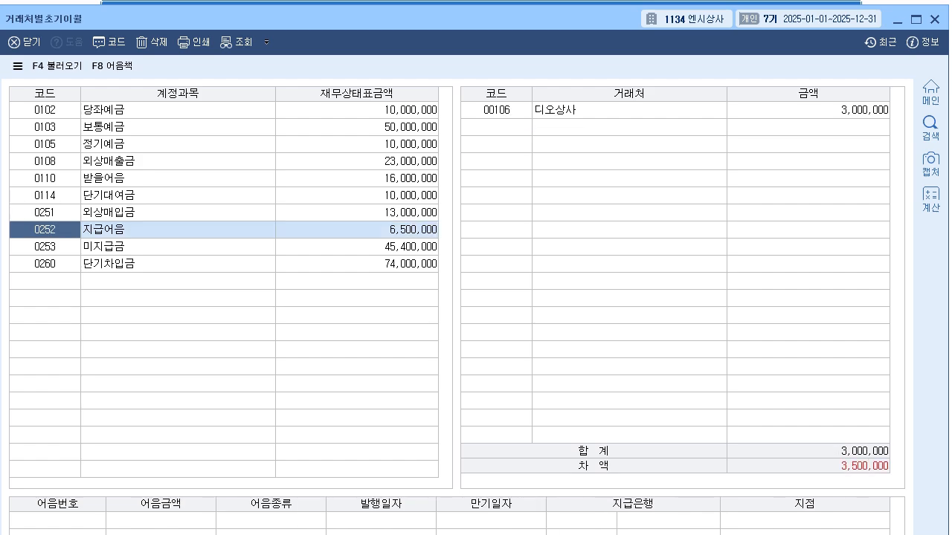
click(495, 110)
key(Return)
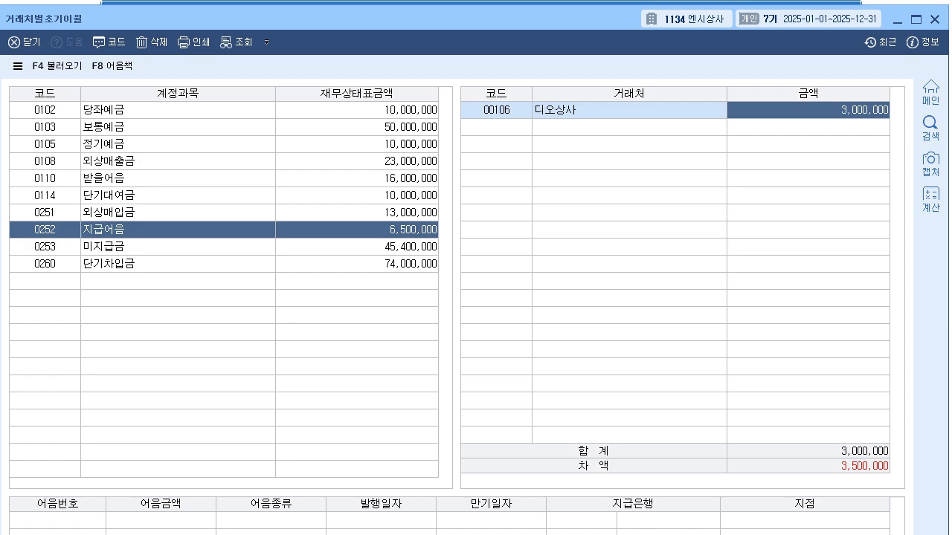
text(3500000)
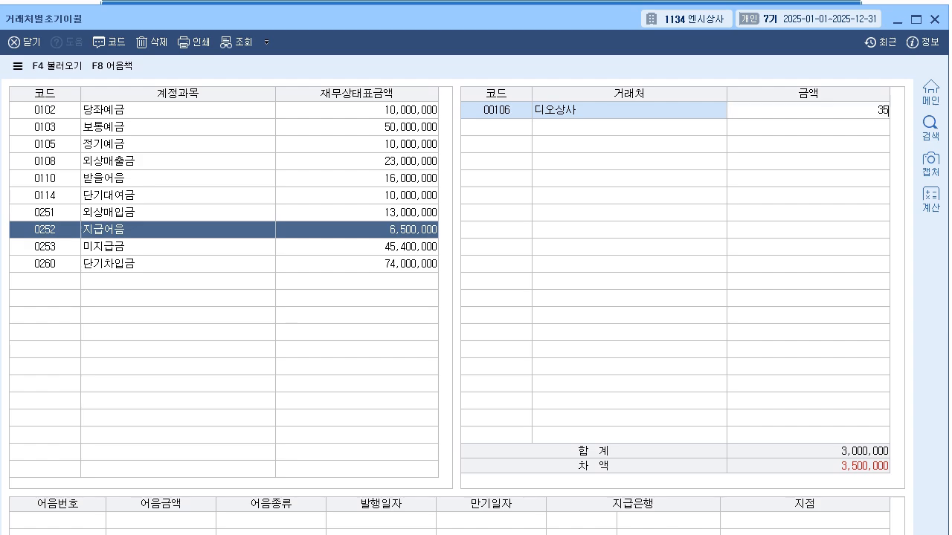
key(Return)
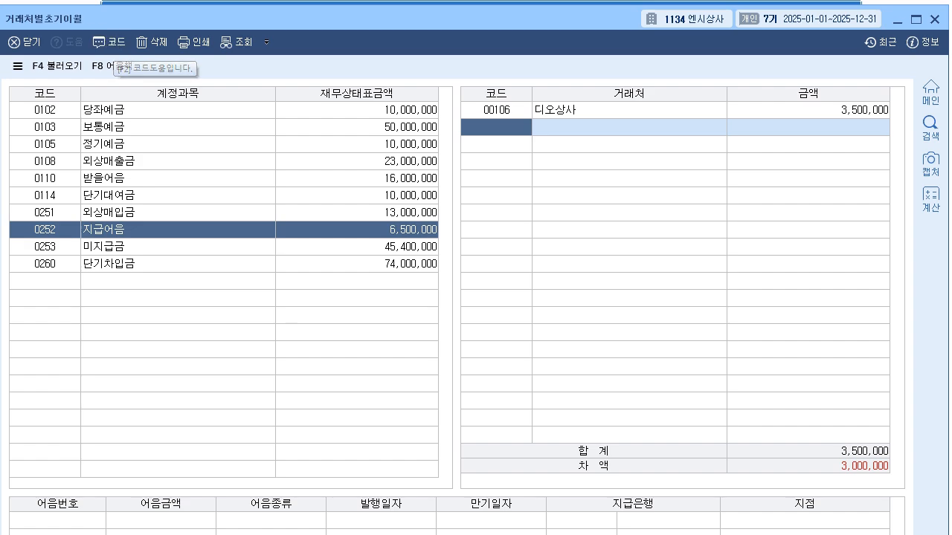
- Add 망도상사 with 3,000,000 to 지급어음, looking up the vendor by 망도, and close 거래처별초기이월
key(F2)
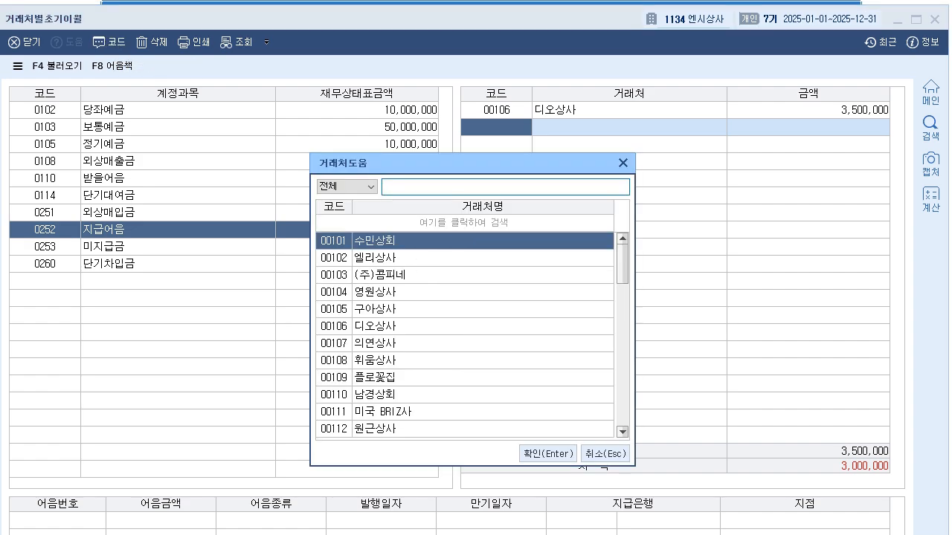
text(망도)
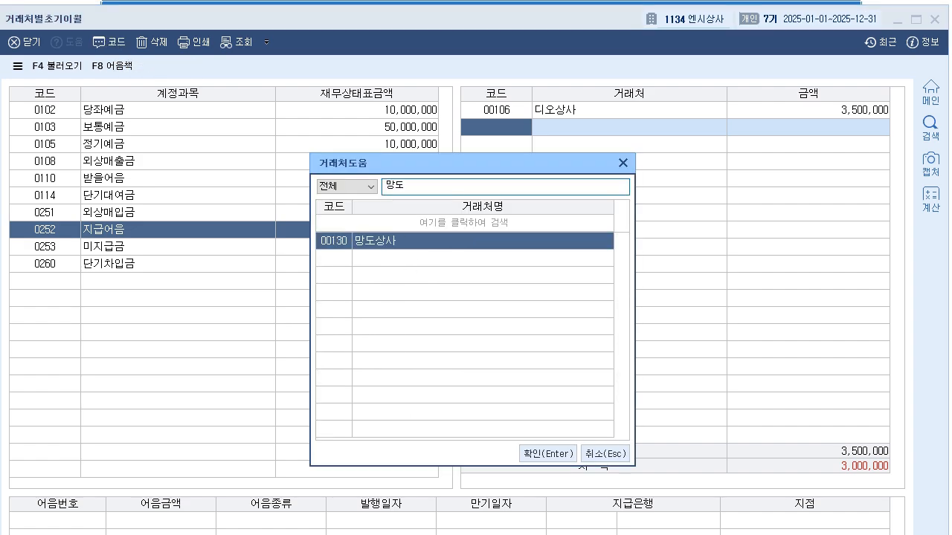
key(Return)
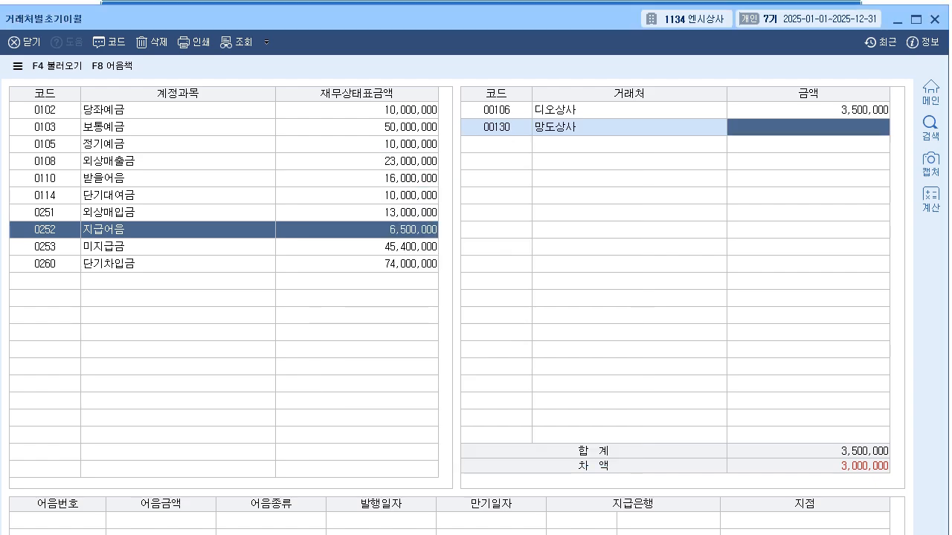
text(3000000)
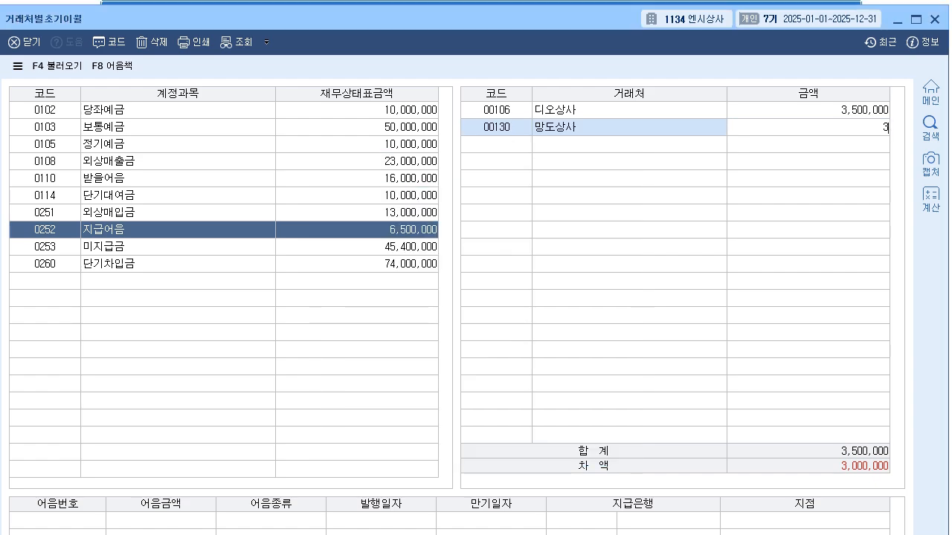
key(Return)
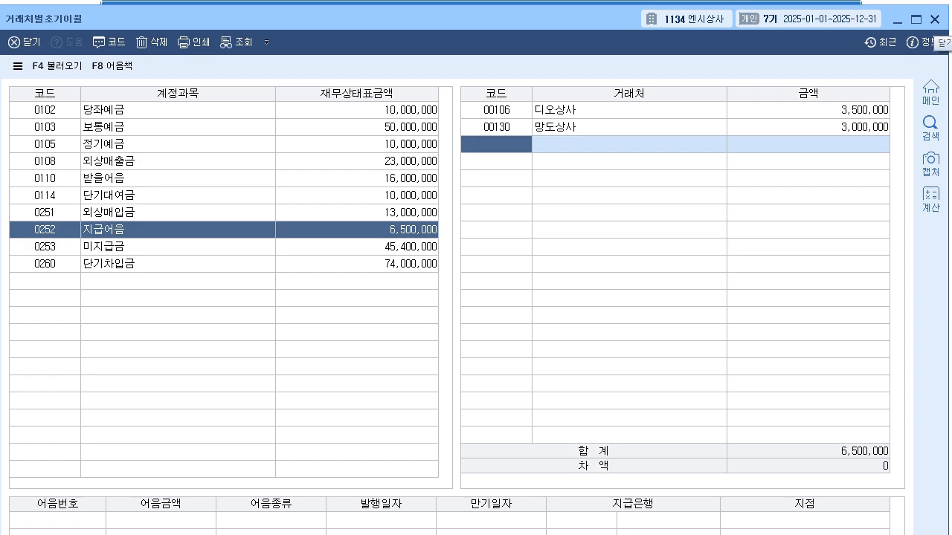
click(935, 19)
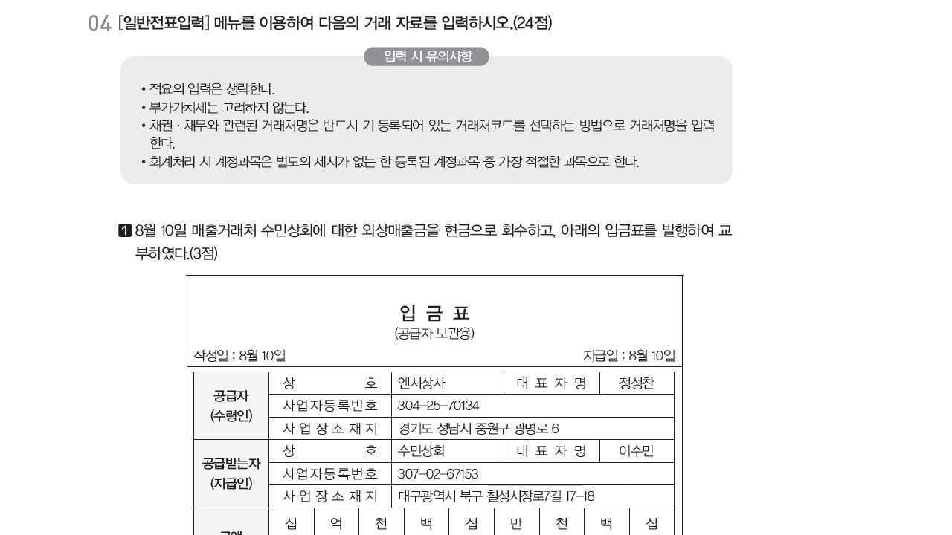
- Set the 일반전표입력 voucher date to August 10 for the first transaction of question 04
scroll(435, 268, down, 5)
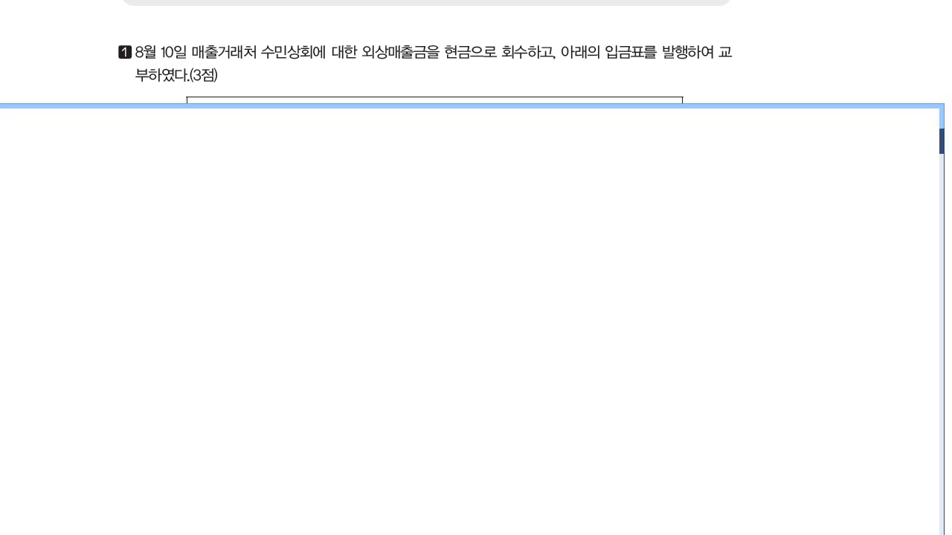
text(8)
key(Return)
text(10)
key(Return)
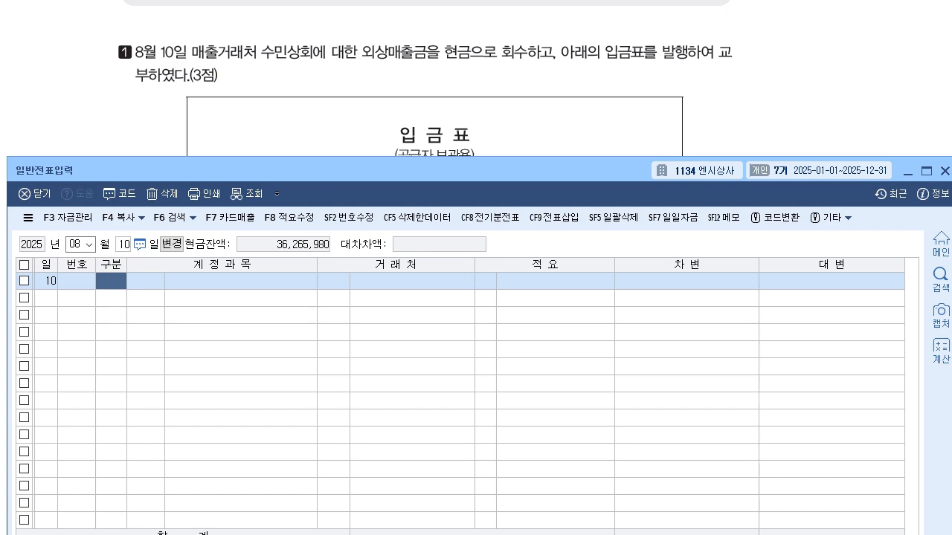
drag(372, 171, 375, 169)
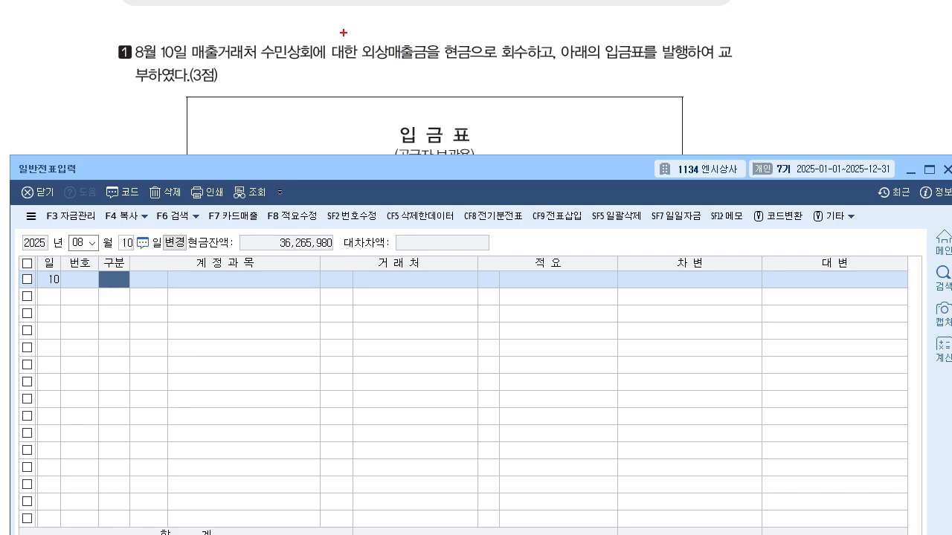
drag(331, 78, 357, 89)
mouse_move(377, 81)
mouse_down()
mouse_move(443, 83)
mouse_move(480, 107)
mouse_up()
mouse_move(492, 78)
mouse_down()
mouse_move(498, 95)
mouse_move(535, 82)
mouse_move(550, 89)
mouse_move(563, 73)
mouse_move(568, 93)
mouse_move(601, 91)
mouse_up()
drag(619, 71, 629, 77)
mouse_move(623, 72)
mouse_down()
mouse_move(623, 90)
mouse_move(639, 79)
mouse_up()
drag(645, 81, 665, 82)
drag(666, 78, 673, 81)
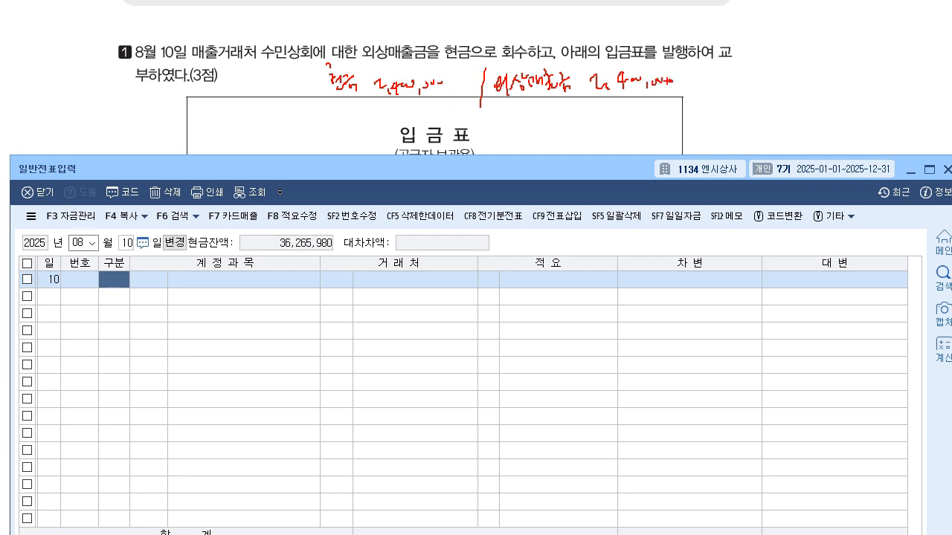
mouse_move(530, 109)
mouse_down()
mouse_move(527, 122)
mouse_move(545, 110)
mouse_move(553, 131)
mouse_move(574, 104)
mouse_move(578, 125)
mouse_move(599, 113)
mouse_up()
drag(599, 112, 608, 130)
drag(614, 108, 617, 135)
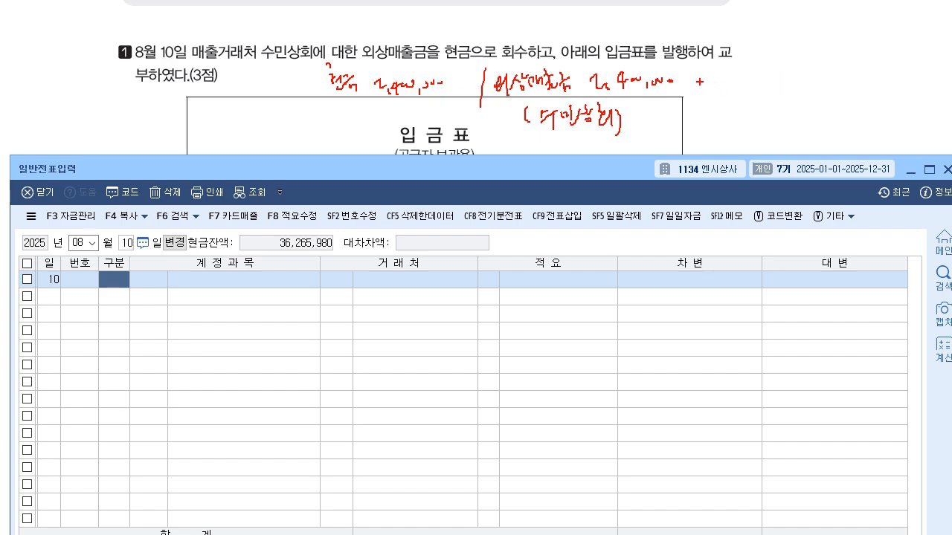
mouse_move(697, 77)
mouse_down()
mouse_move(730, 82)
mouse_move(736, 93)
mouse_move(721, 116)
mouse_move(736, 108)
mouse_move(739, 125)
mouse_move(745, 116)
mouse_move(774, 123)
mouse_move(817, 112)
mouse_move(821, 124)
mouse_up()
drag(702, 112, 711, 113)
drag(707, 109, 707, 116)
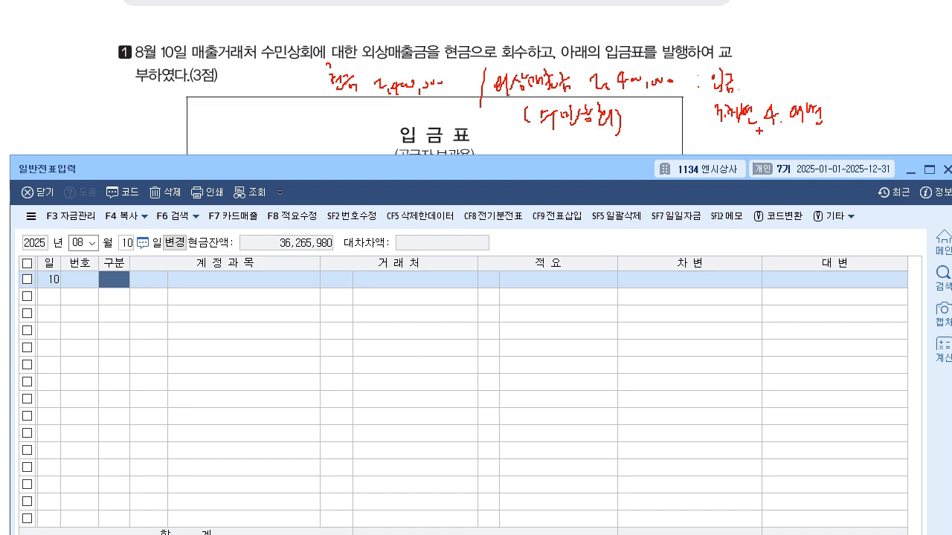
key(Escape)
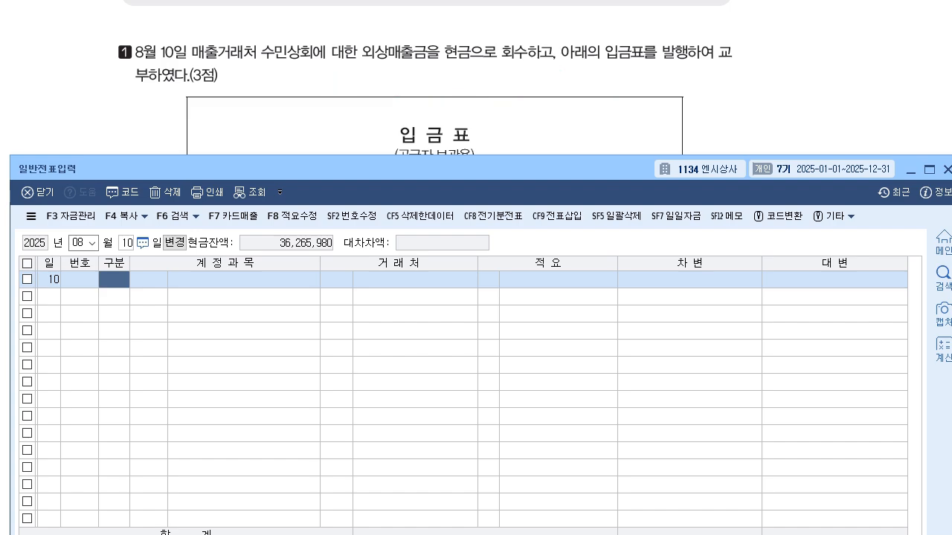
- Set the August 10 voucher row's 구분 to 입금 and its account to 0108 외상매출금
text(2)
key(Return)
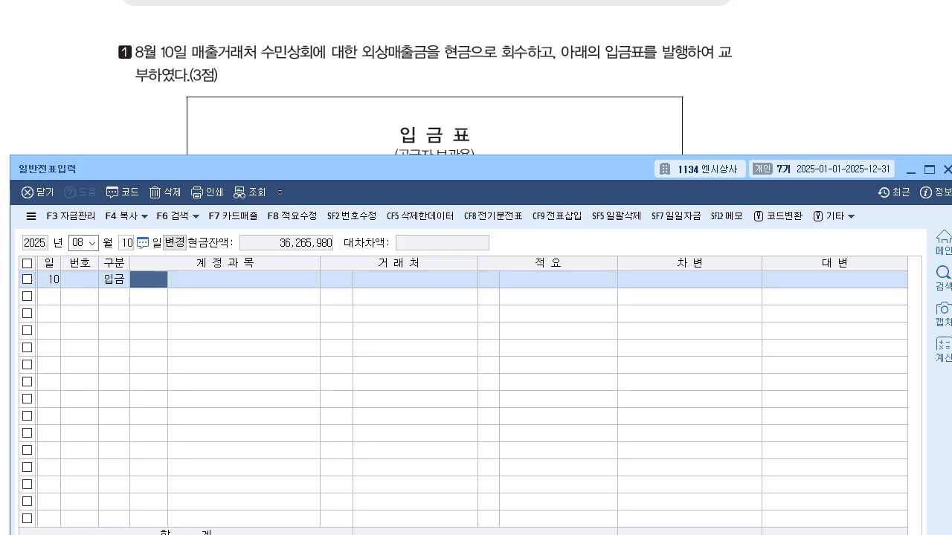
scroll(425, 77, down, 5)
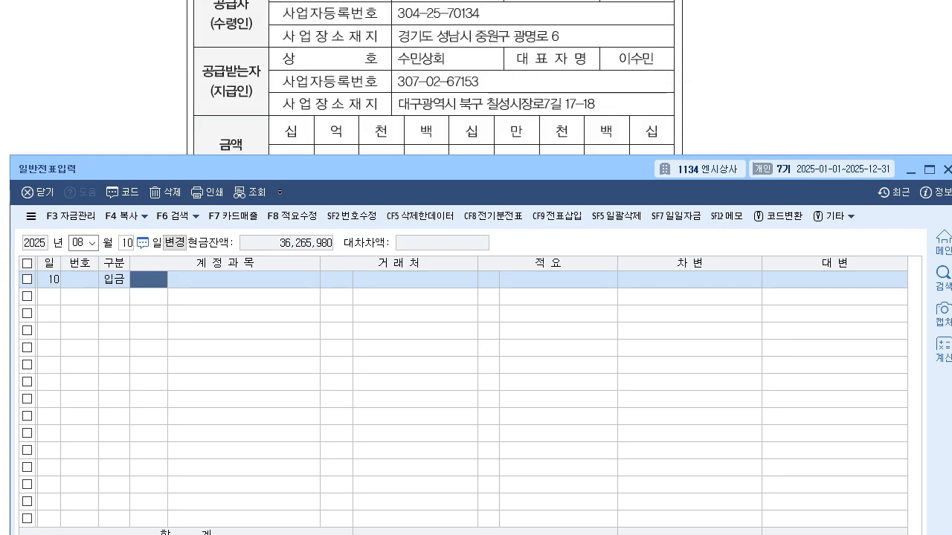
drag(425, 169, 425, 271)
text(10)
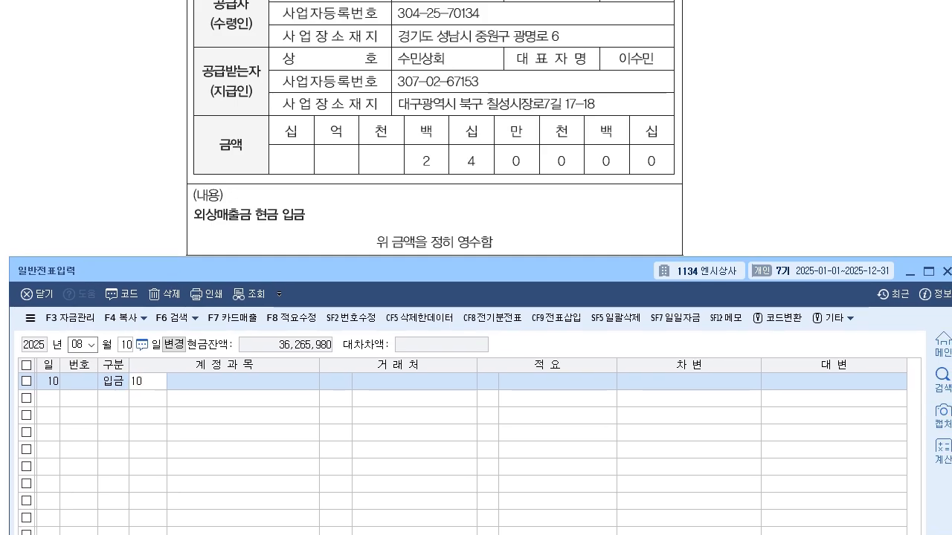
text(8)
key(Return)
- Assign 수민상회 as the 거래처 of the 외상매출금 row and enter 2,400,000 in 대변 to complete the voucher
text(수미)
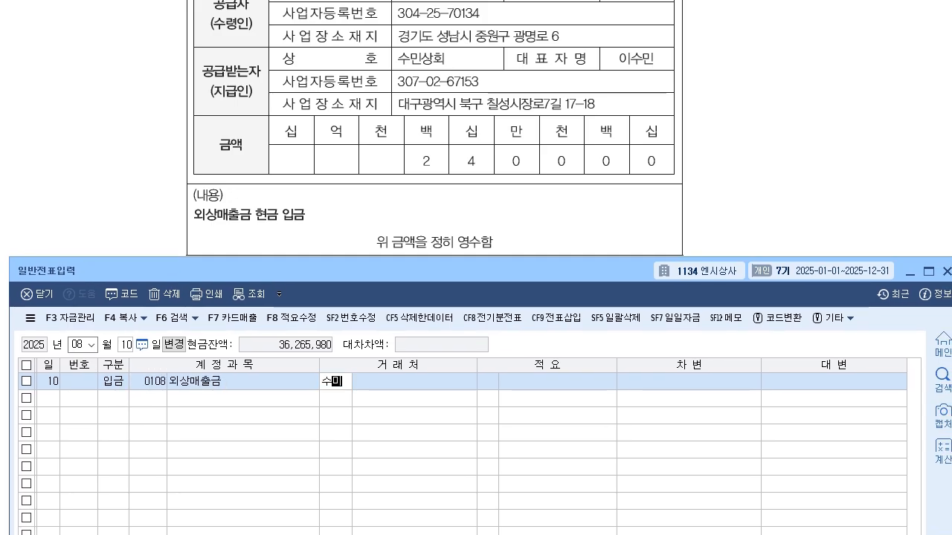
key(Return)
key(Return)
key(Return)
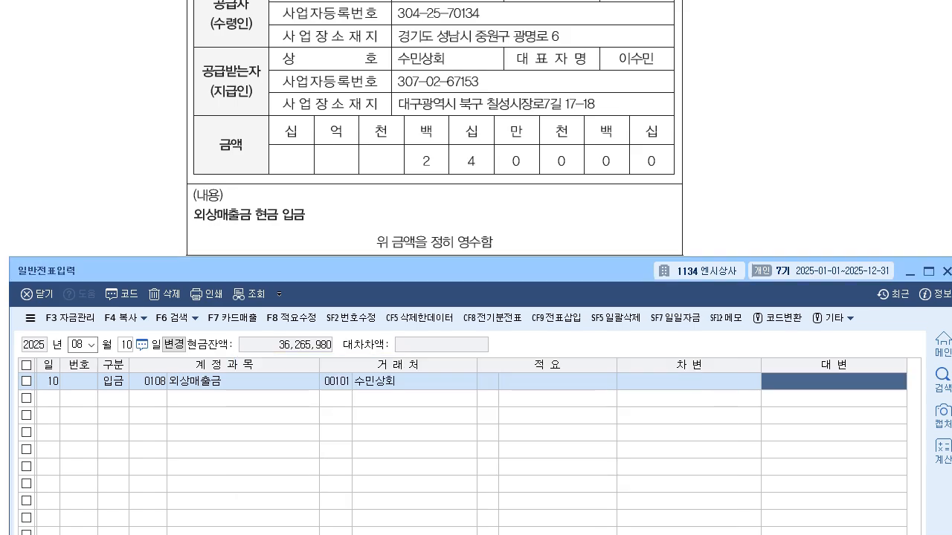
text(2400000)
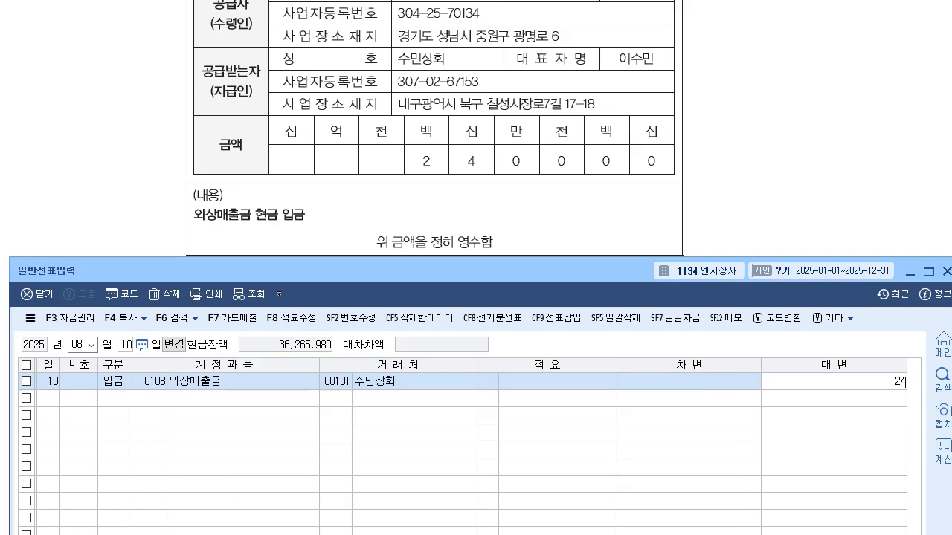
key(Return)
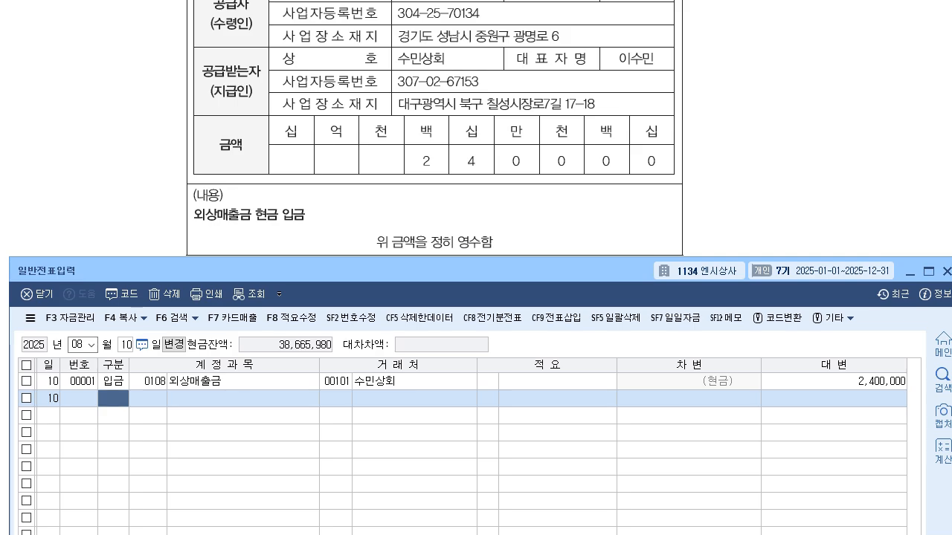
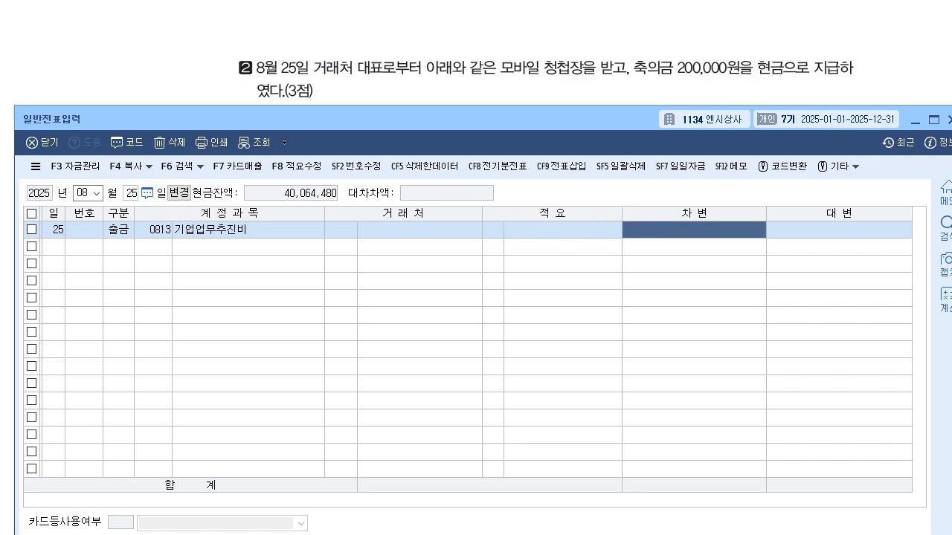
- Enter 200,000 in 차변 for the August 25 기업업무추진비 row to complete the cash payment voucher
text(200,000)
key(Return)
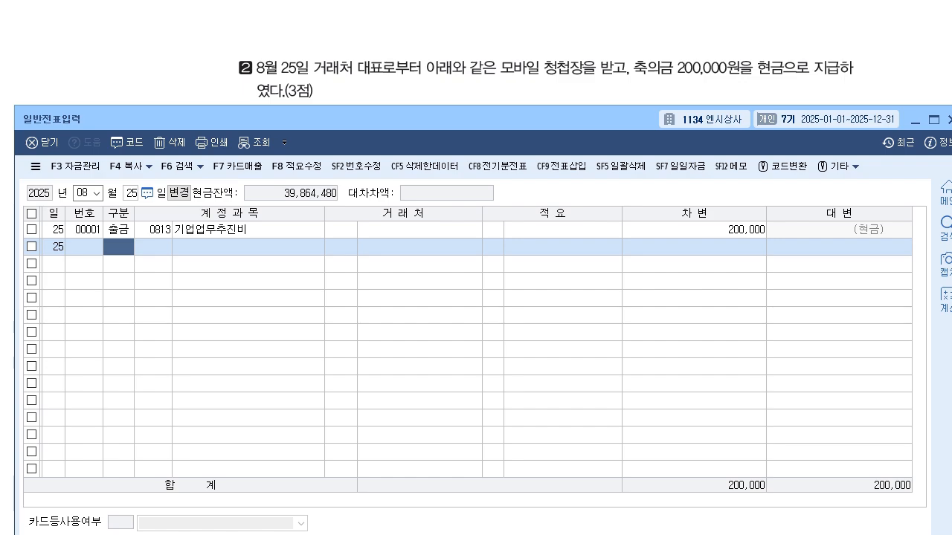
- Bring exam question 3 into view above the 일반전표입력 window, moving the window down to uncover its text
scroll(554, 52, down, 5)
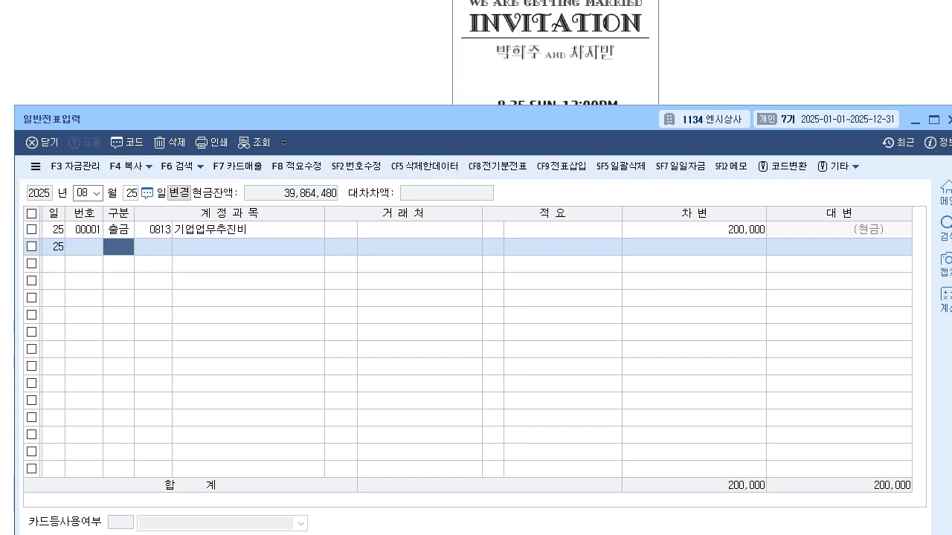
scroll(554, 53, down, 2)
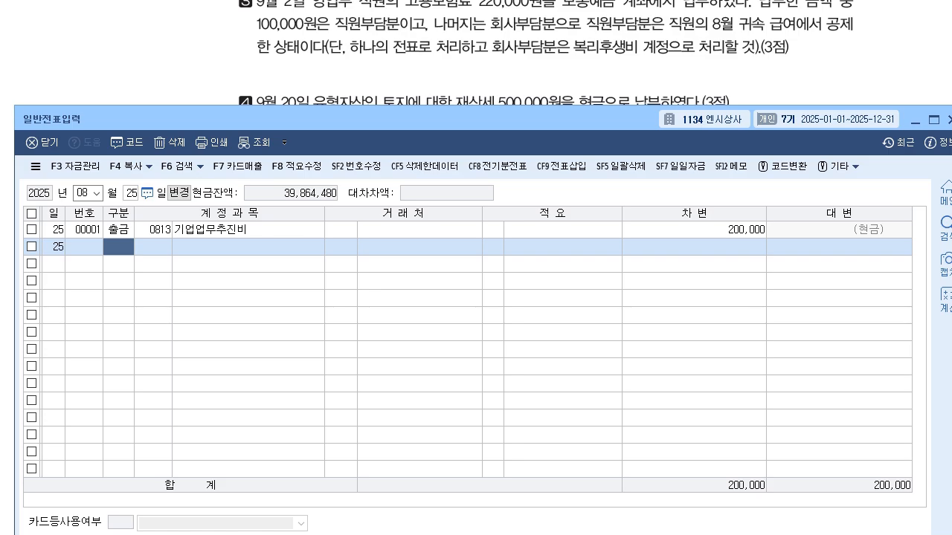
drag(475, 119, 475, 102)
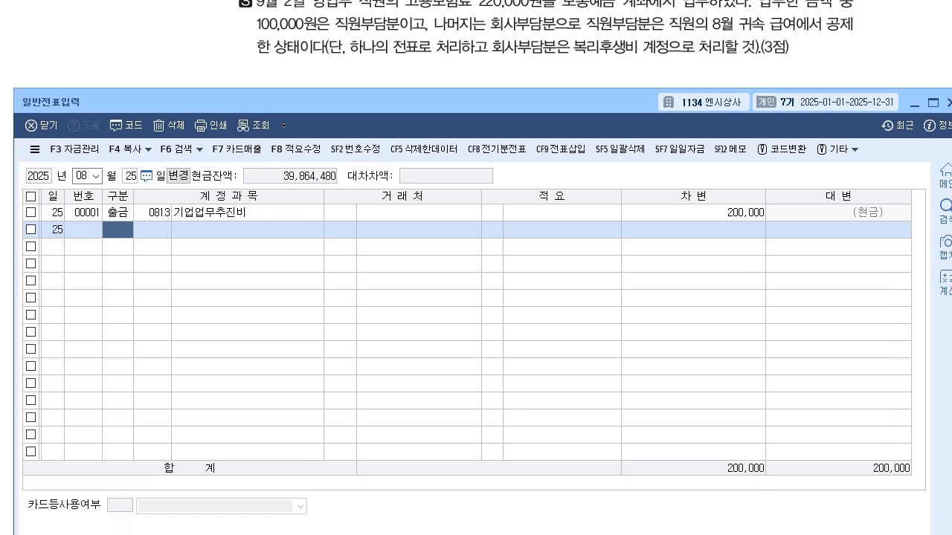
scroll(554, 45, up, 2)
drag(475, 101, 484, 195)
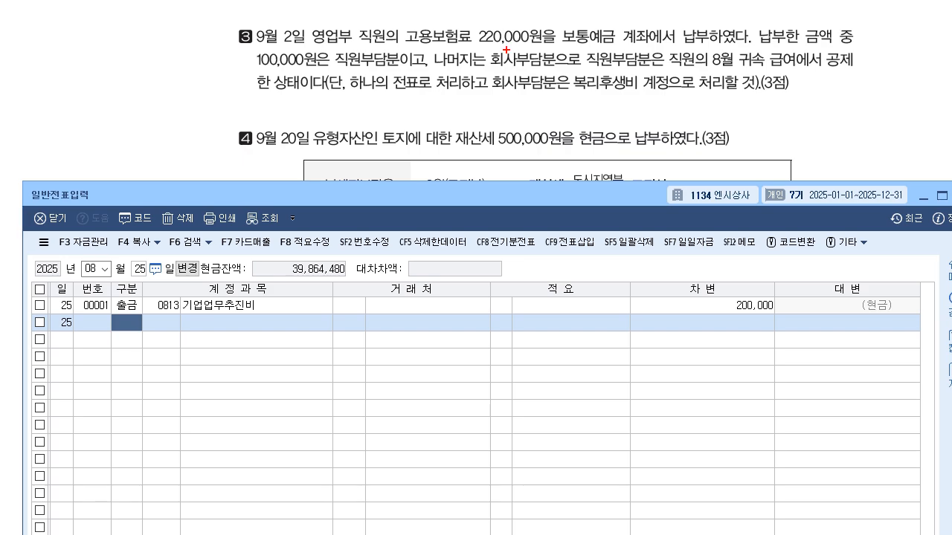
- Draw a divider line below question 3 and handwrite 보통예금 220,000 on its credit side
drag(582, 91, 572, 156)
mouse_move(629, 97)
mouse_down()
mouse_move(636, 117)
mouse_move(635, 109)
mouse_up()
mouse_move(638, 102)
mouse_down()
mouse_move(646, 114)
mouse_move(675, 121)
mouse_up()
drag(693, 107, 702, 112)
drag(704, 104, 715, 110)
drag(718, 104, 729, 118)
drag(737, 108, 752, 115)
drag(753, 112, 759, 115)
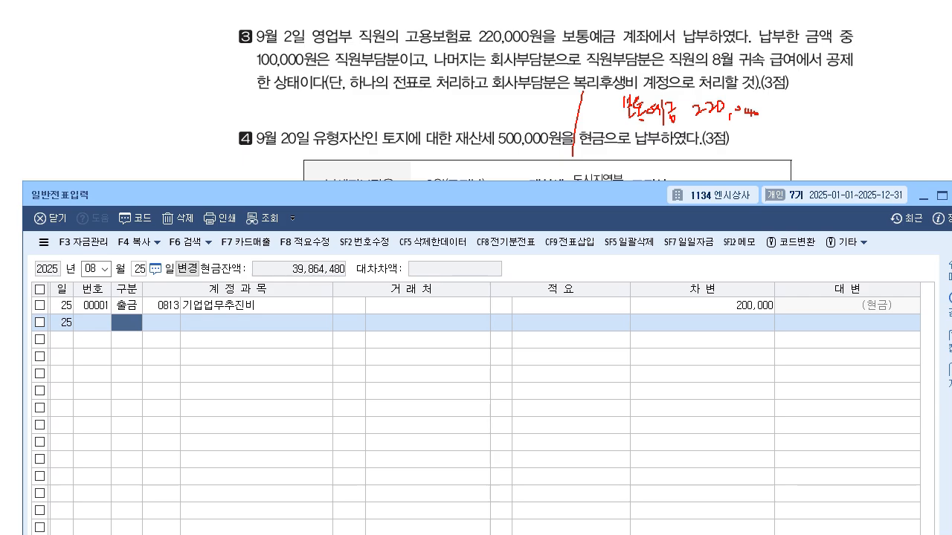
- Underline the 100,000 직원부담분 in question 3, label it 예수금, and handwrite 예수금 100,000 on the debit side
drag(251, 73, 391, 65)
mouse_move(215, 67)
mouse_down()
mouse_move(234, 60)
mouse_move(239, 70)
mouse_move(248, 54)
mouse_move(244, 78)
mouse_up()
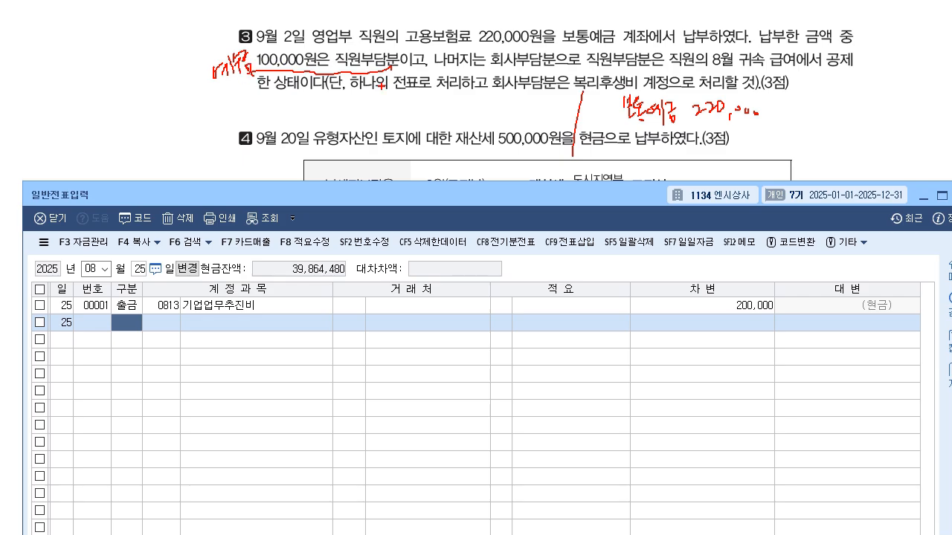
mouse_move(385, 94)
mouse_down()
mouse_move(380, 103)
mouse_move(420, 102)
mouse_move(424, 115)
mouse_up()
mouse_move(435, 97)
mouse_down()
mouse_move(438, 107)
mouse_move(486, 106)
mouse_up()
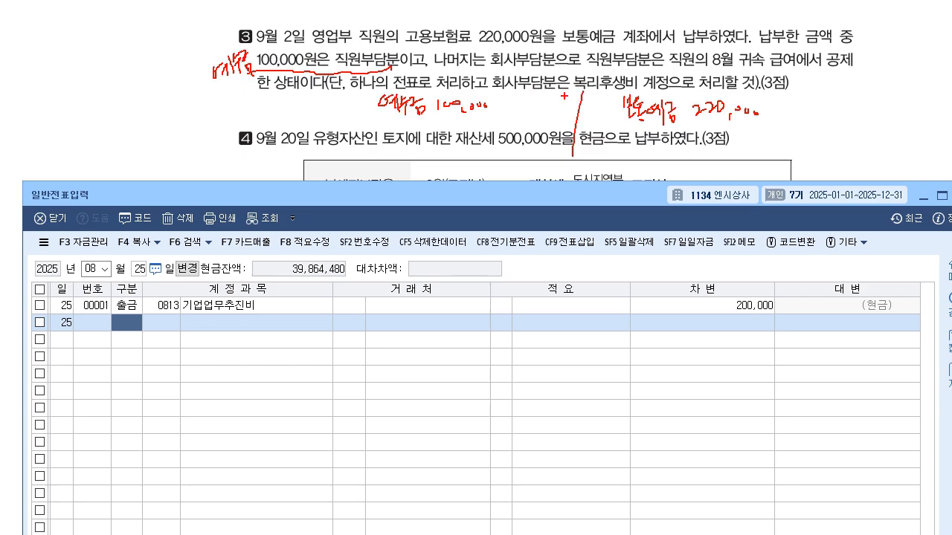
- Underline 복리후생비 in question 3, handwrite 복리후생비(판) with its amount on the debit side, and clear all annotations
drag(574, 92, 629, 95)
mouse_move(381, 117)
mouse_down()
mouse_move(389, 134)
mouse_move(429, 127)
mouse_move(422, 145)
mouse_move(449, 132)
mouse_up()
mouse_move(456, 119)
mouse_down()
mouse_move(457, 146)
mouse_move(461, 127)
mouse_move(481, 131)
mouse_up()
drag(486, 121, 488, 135)
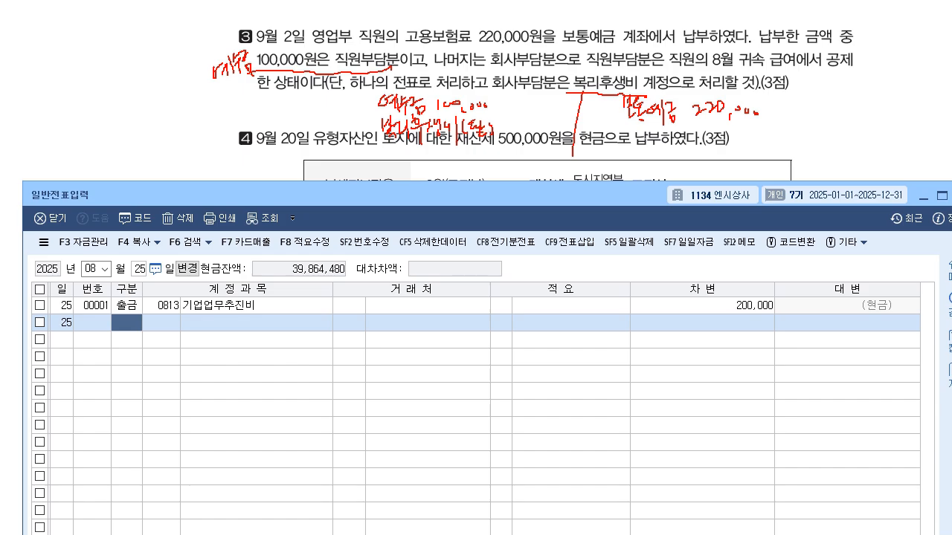
drag(503, 120, 504, 129)
drag(507, 121, 516, 125)
drag(520, 119, 525, 129)
drag(532, 122, 549, 124)
drag(553, 124, 559, 125)
drag(357, 94, 362, 94)
drag(356, 118, 369, 118)
key(Escape)
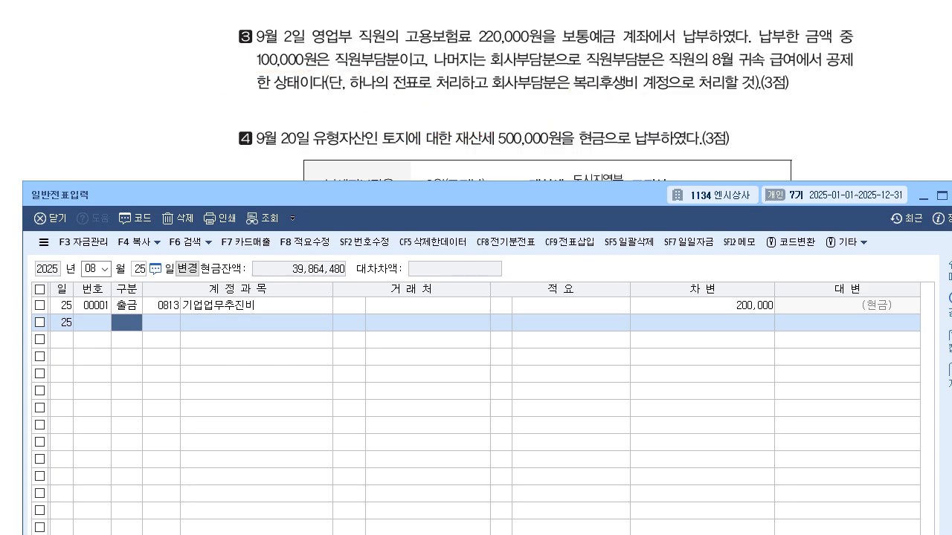
- Set the 일반전표입력 voucher date to September 2 for question 3
key(Escape)
key(Escape)
text(9)
key(Return)
text(2)
key(Return)
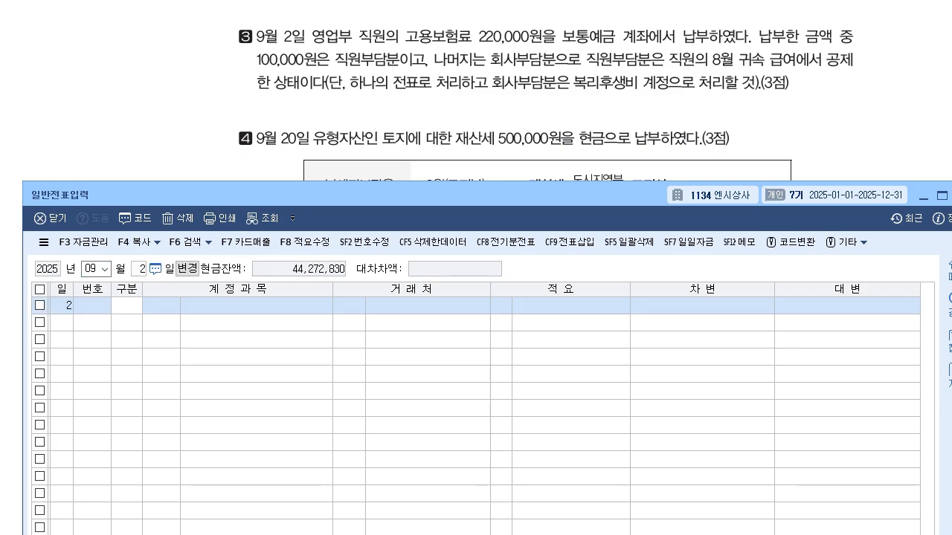
- Set the September 2 voucher's first row to 차변 with account 0254 예수금, leaving 거래처 and 적요 blank
text(3)
key(Return)
text(254)
key(Return)
key(Return)
key(Return)
- Enter 100,000 in 차변 for the 예수금 row
text(1000)
key(BackSpace)
text(9000)
key(BackSpace)
key(BackSpace)
key(BackSpace)
key(BackSpace)
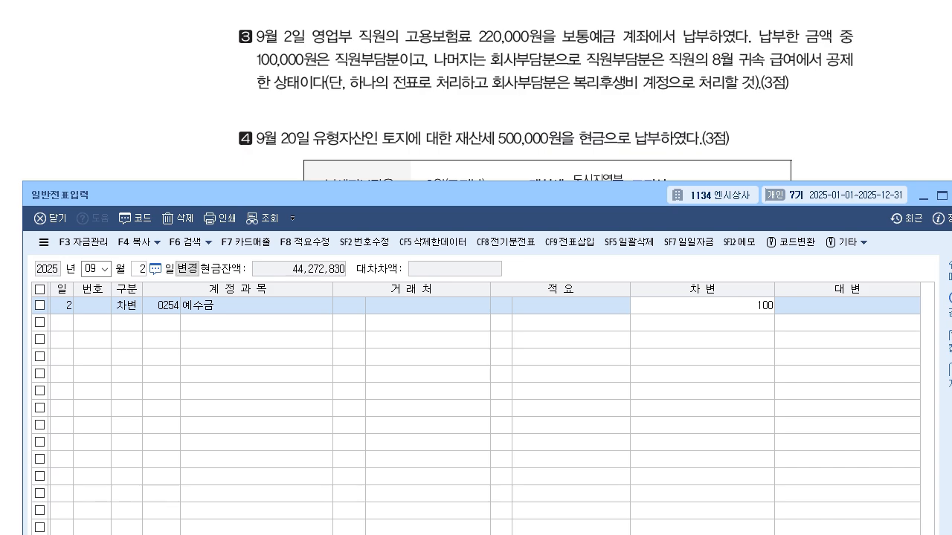
text(000)
key(Return)
- Add a second 차변 row with account 0811 복리후생비 and an amount of 120,000
text(38)
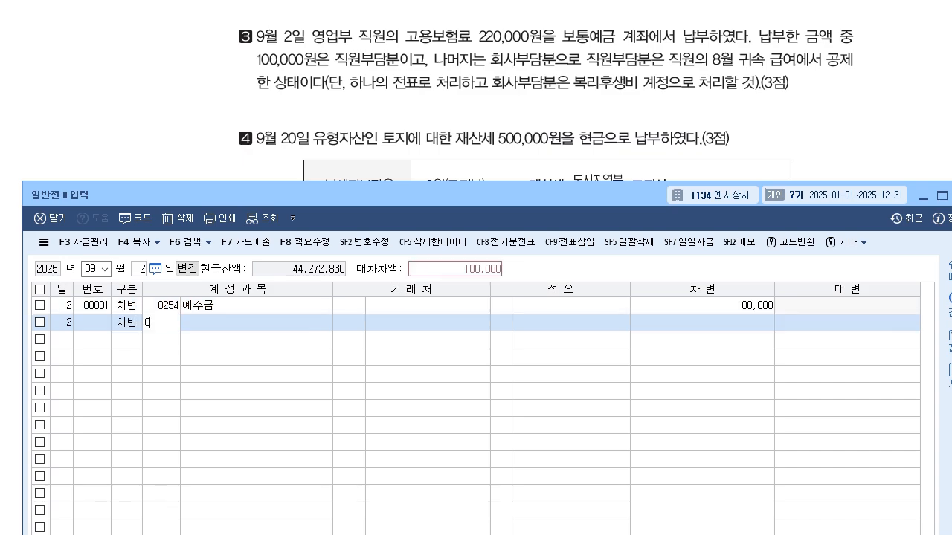
text(11)
key(Return)
key(Return)
key(Return)
text(120000)
- Add a 대변 row with account 0103 보통예금 for 220,000 to balance the September 2 voucher
key(Return)
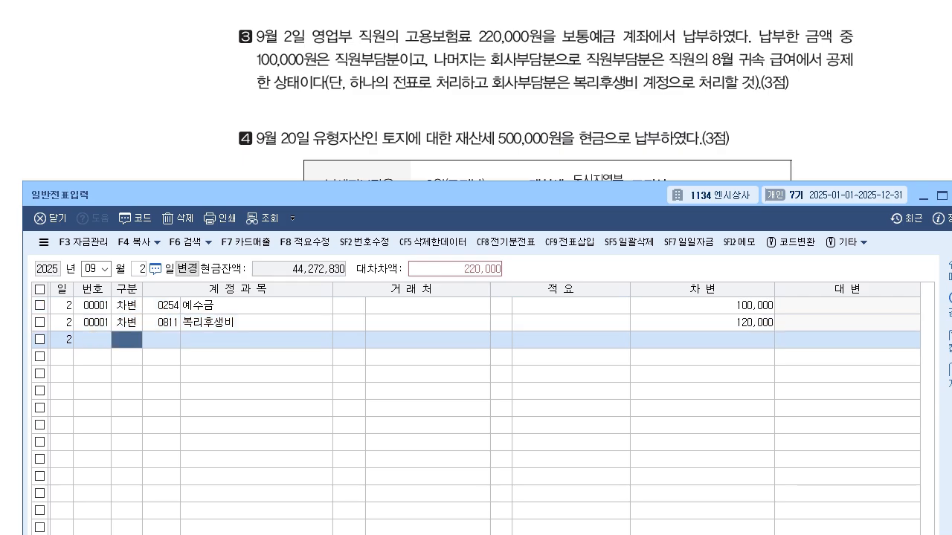
text(410)
key(Return)
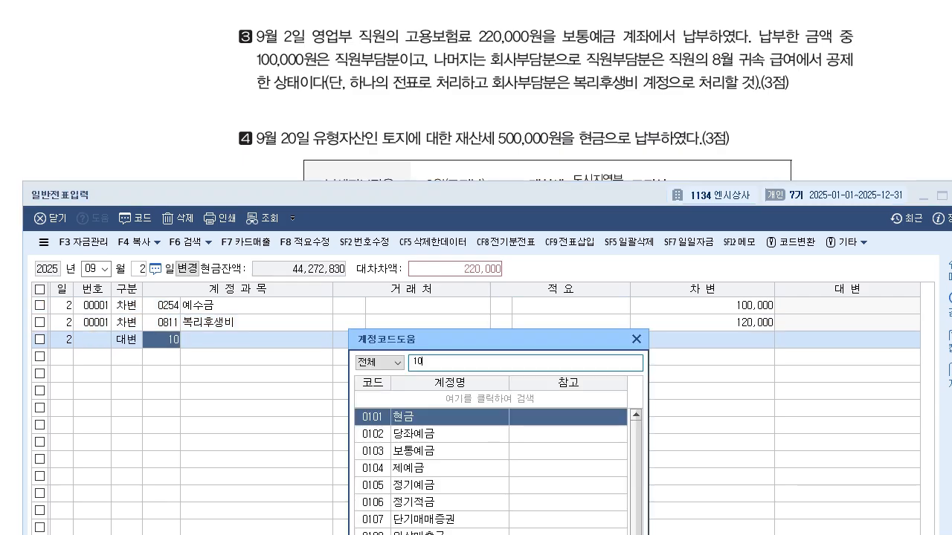
key(Escape)
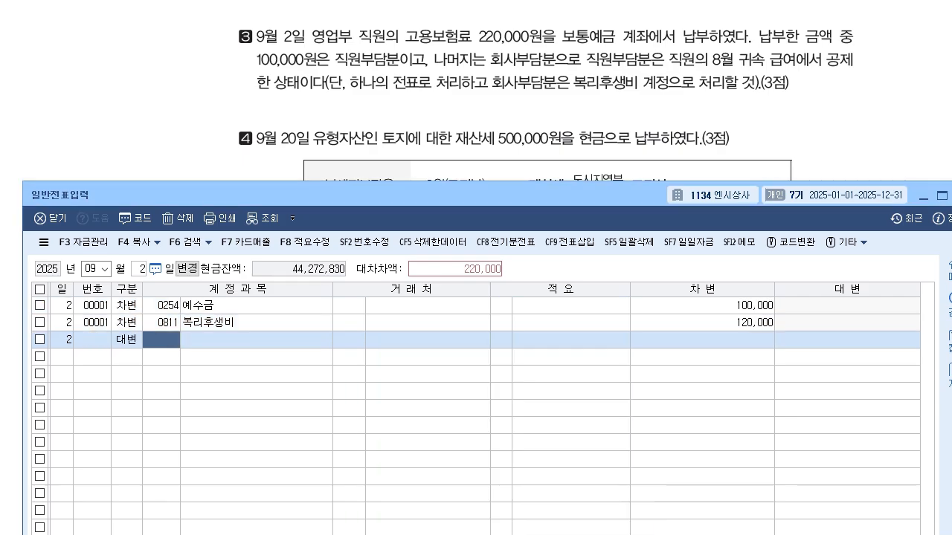
text(103)
key(Return)
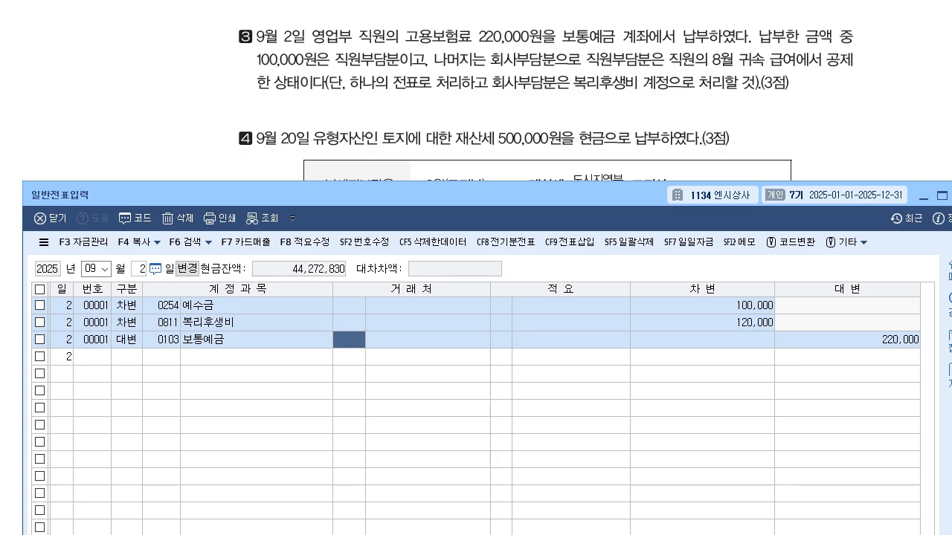
- Review question 4 in the exam document and set the voucher date to September 20
scroll(545, 90, down, 2)
key(alt+Tab)
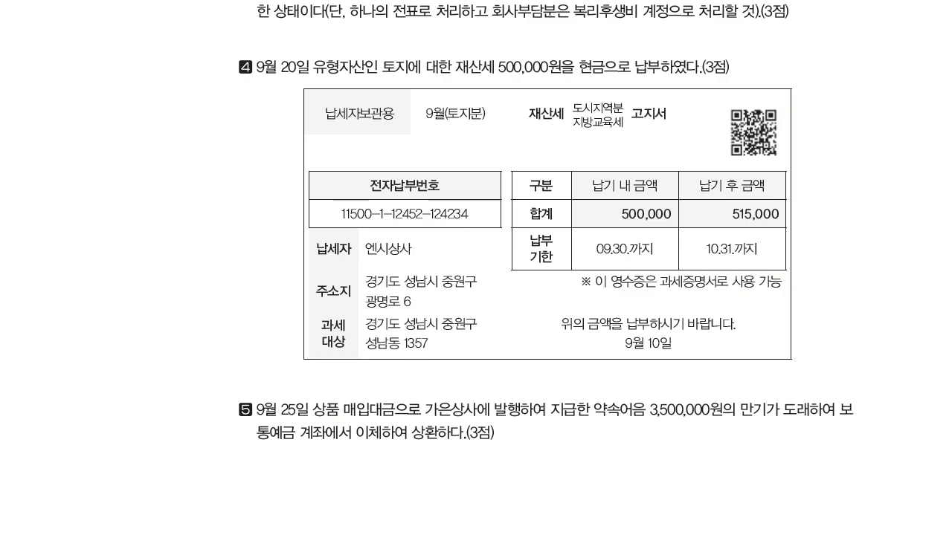
key(alt+Tab)
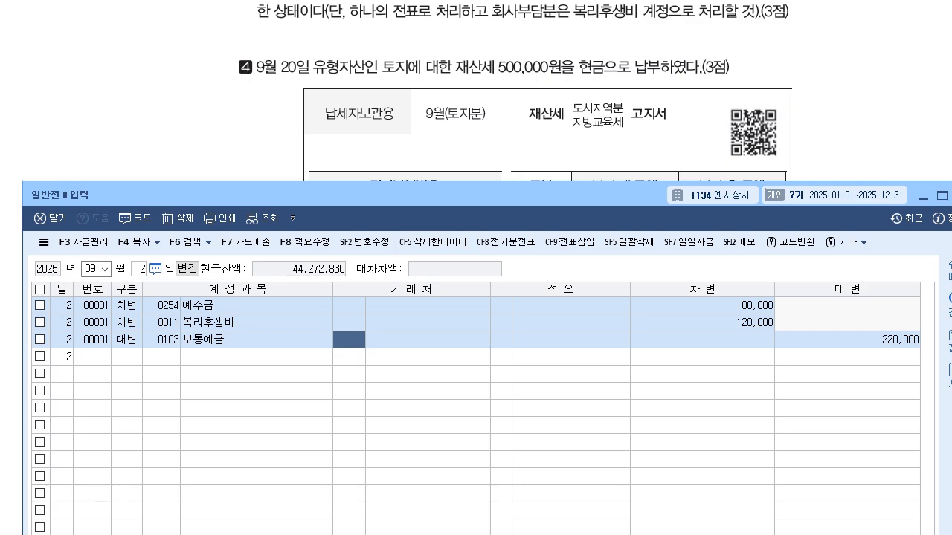
key(Escape)
text(20)
key(Return)
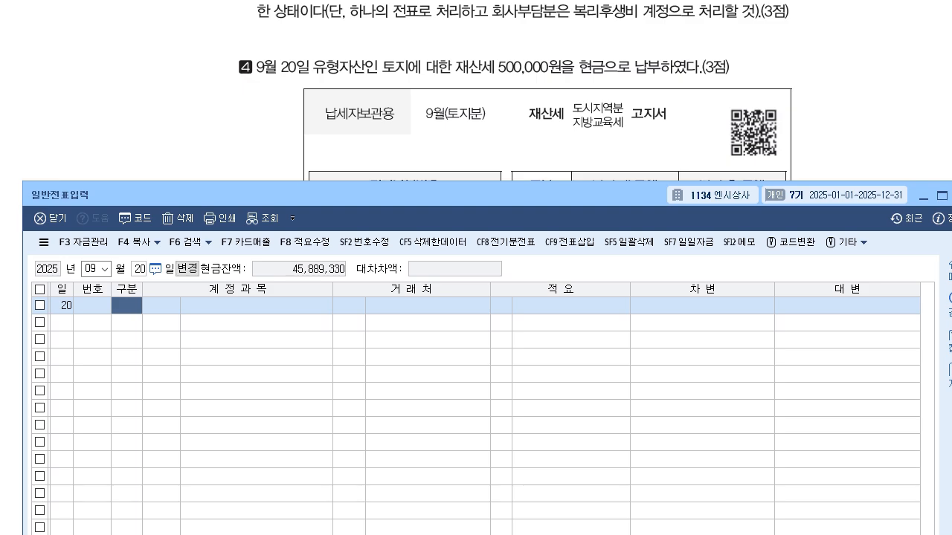
- Enter the September 20 property tax payment as 출금 with account 0817 세금과공과 and 500,000 in 차변
text(1)
key(Return)
text(817)
key(Return)
key(Return)
key(Return)
key(Return)
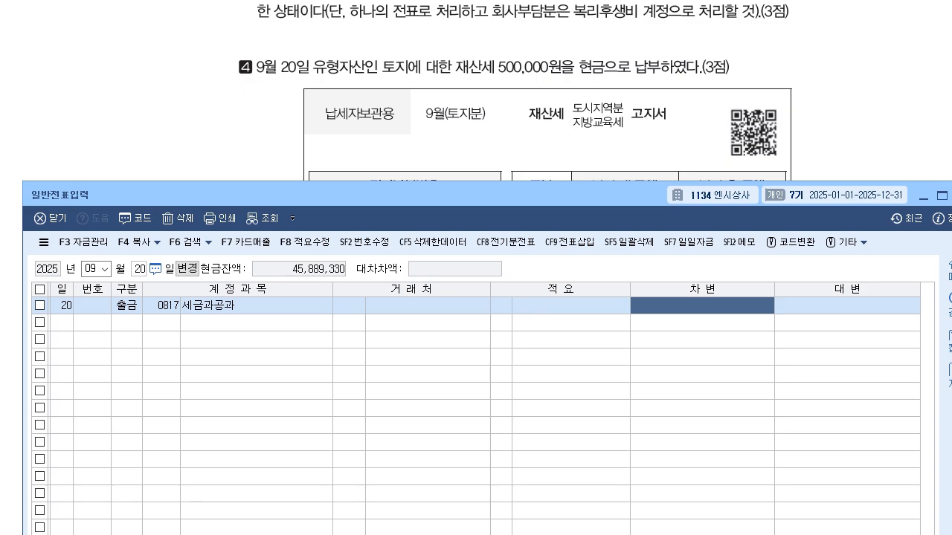
text(5000000)
key(Return)
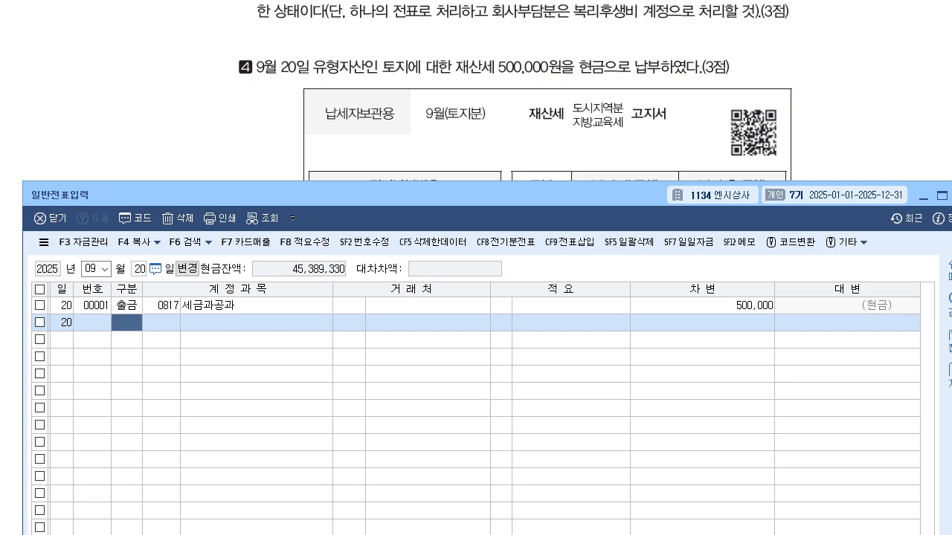
- Switch to the exam document and read question 5 about the September 25 약속어음 repayment to 가은상사
key(alt+Tab)
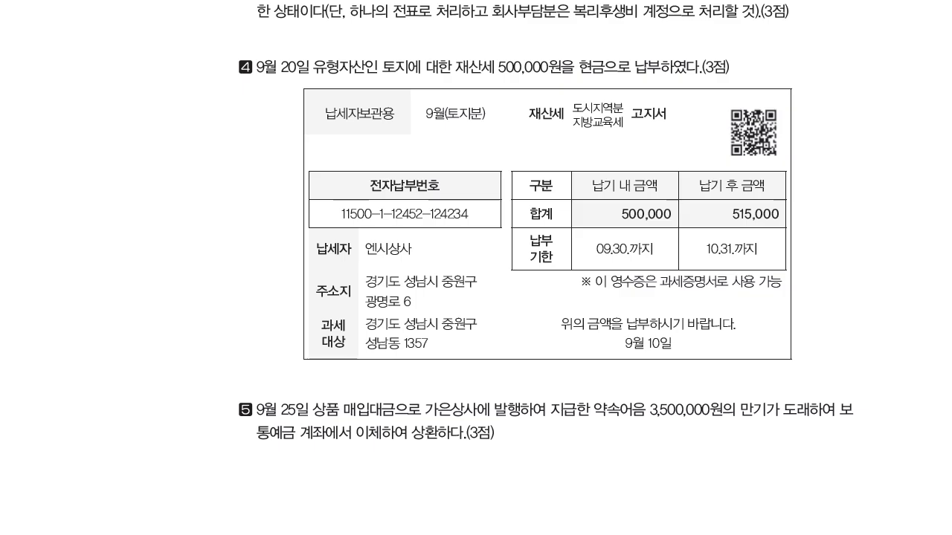
scroll(476, 267, down, 1)
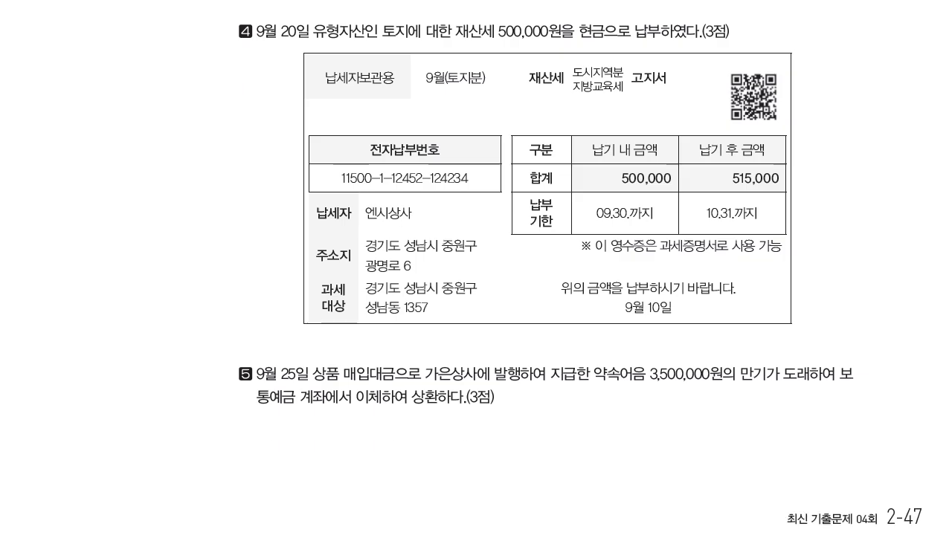
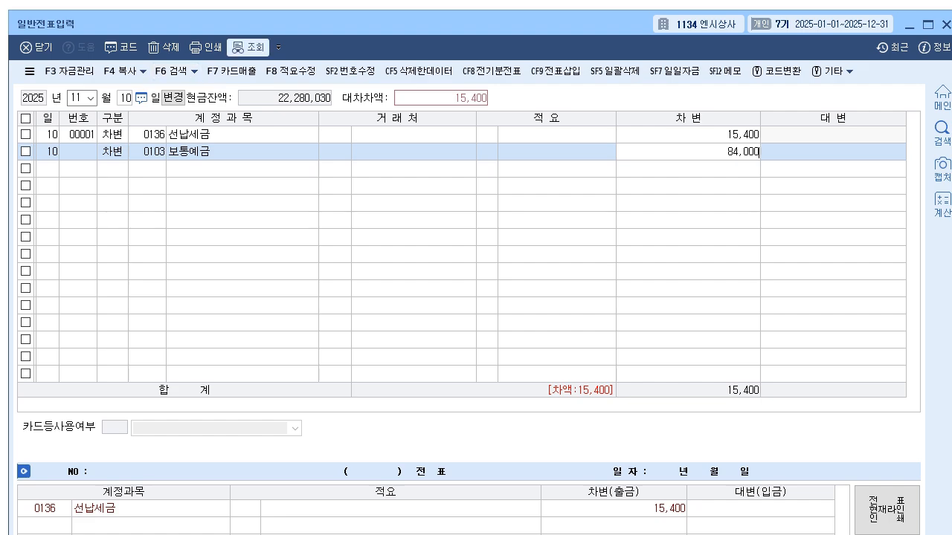
- Add a 대변 row with account 0901 이자수익 to the November 10 voucher
text(4)
key(Return)
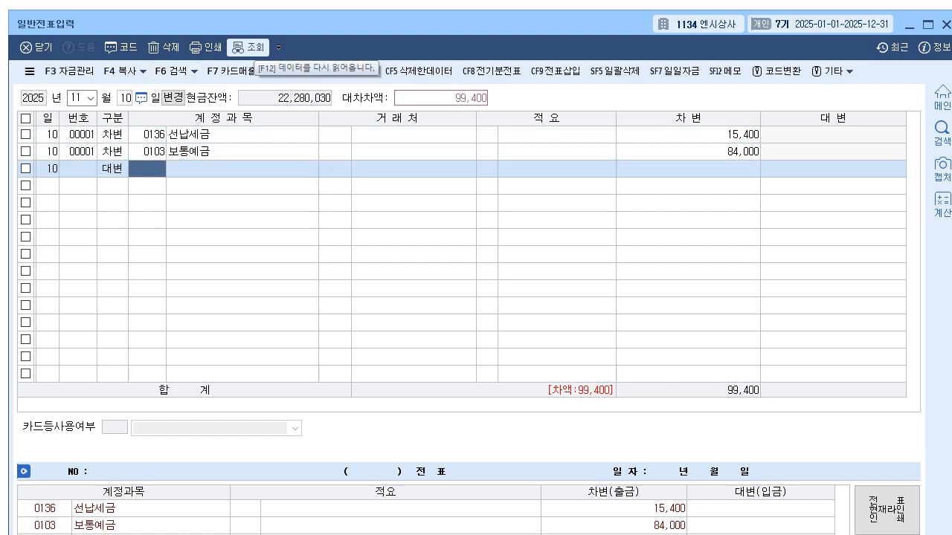
text(901)
key(Return)
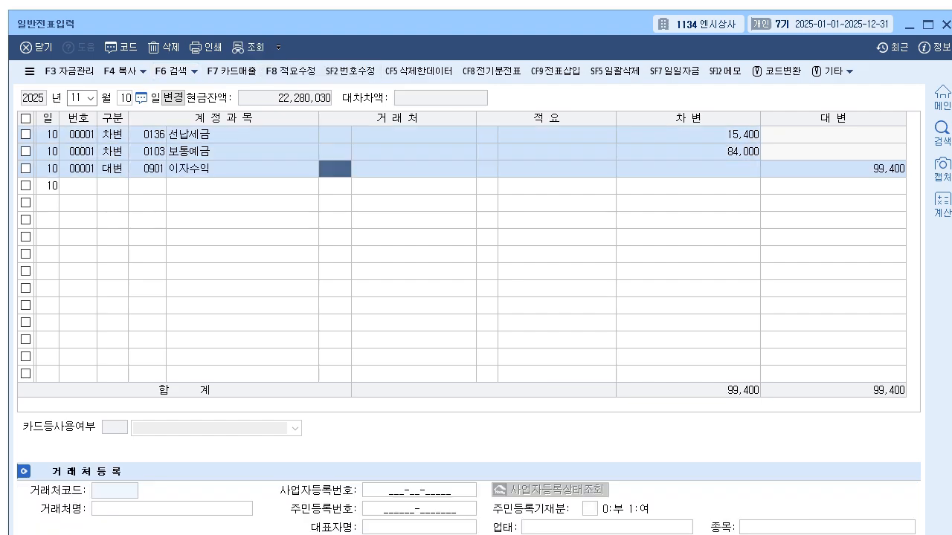
- Correct the 차변 amount of the 보통예금 row in the November 10 voucher to 84,600
key(Up)
key(Right)
key(Right)
key(Right)
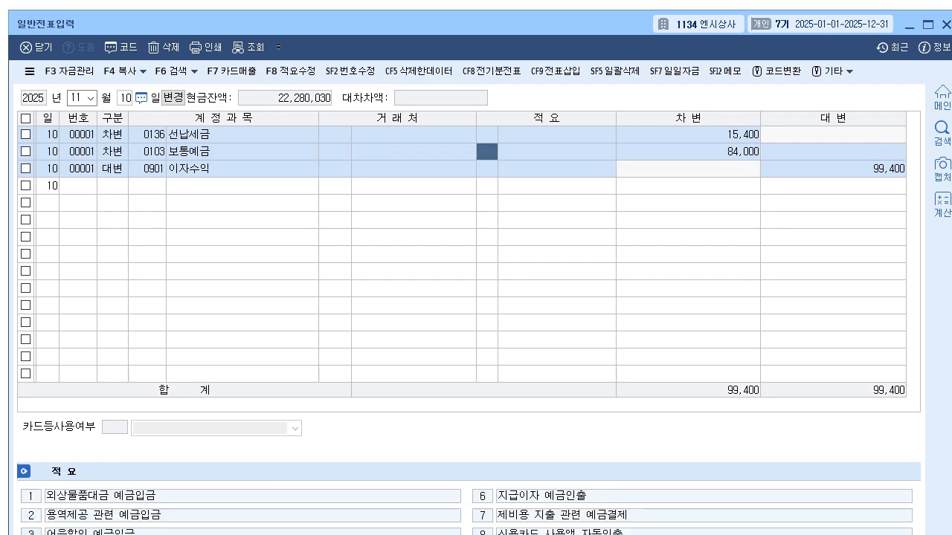
key(Right)
text(84600)
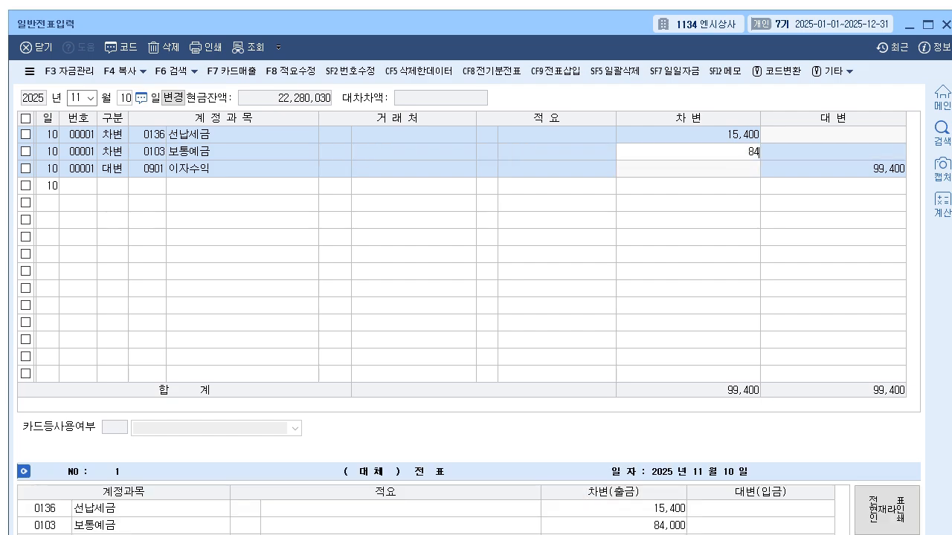
key(Return)
- Set the 대변 amount of the 이자수익 row in the November 10 voucher to 100,000
key(Return)
key(Return)
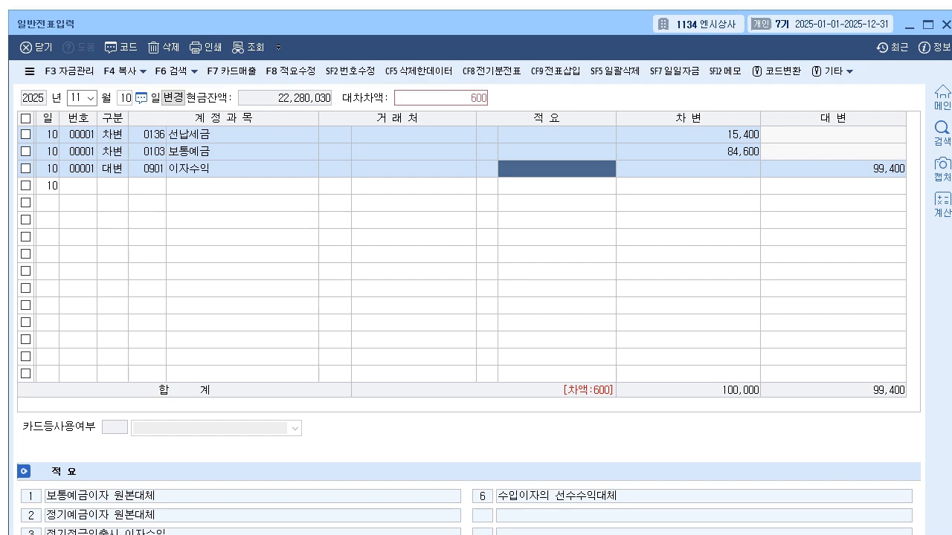
key(Return)
text(100000)
key(Return)
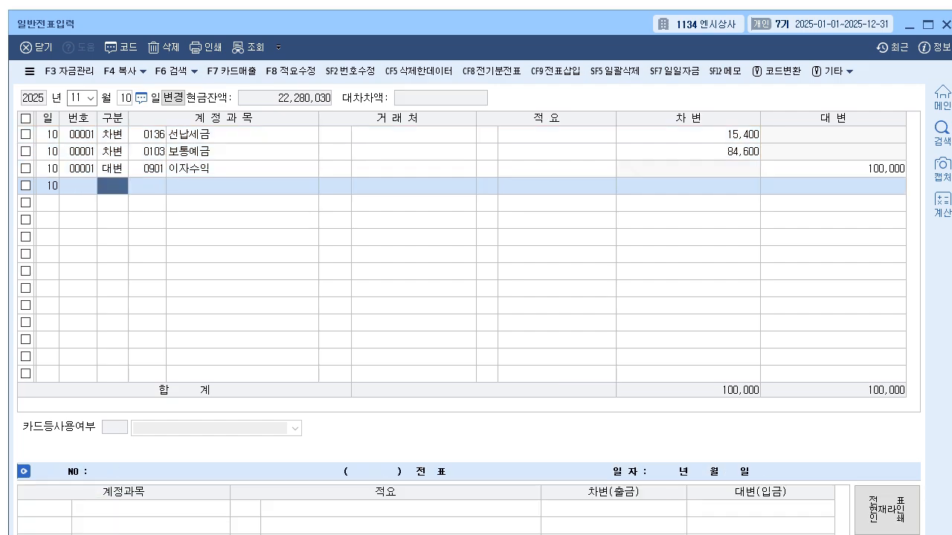
click(334, 169)
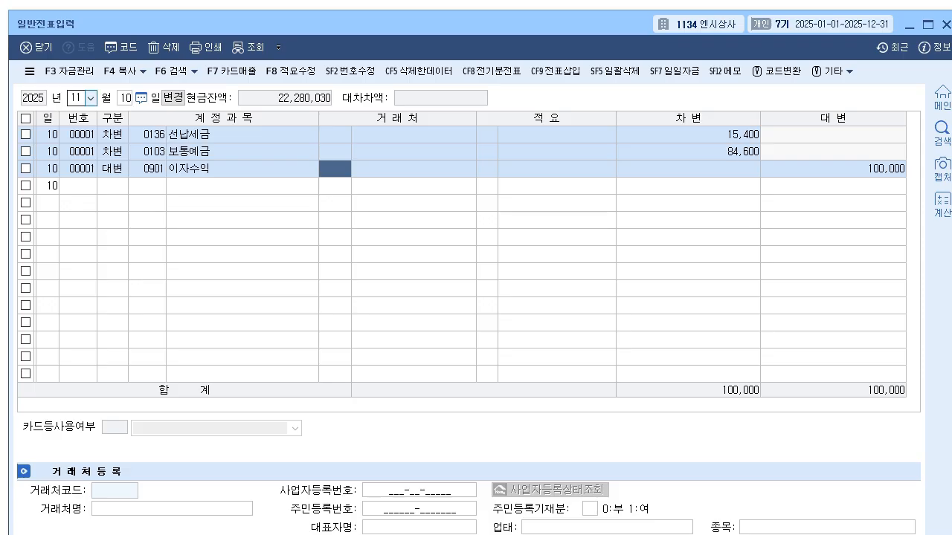
- Bring up the August 6 voucher and change the 거래처 of its 미지급금 row to 99602 하나카드
click(90, 98)
text(8)
key(Return)
text(6)
key(Return)
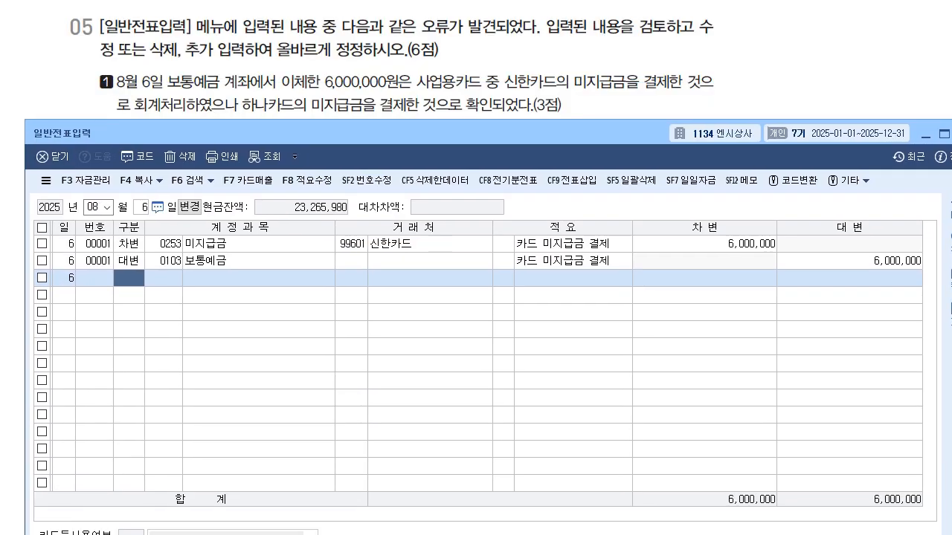
click(351, 244)
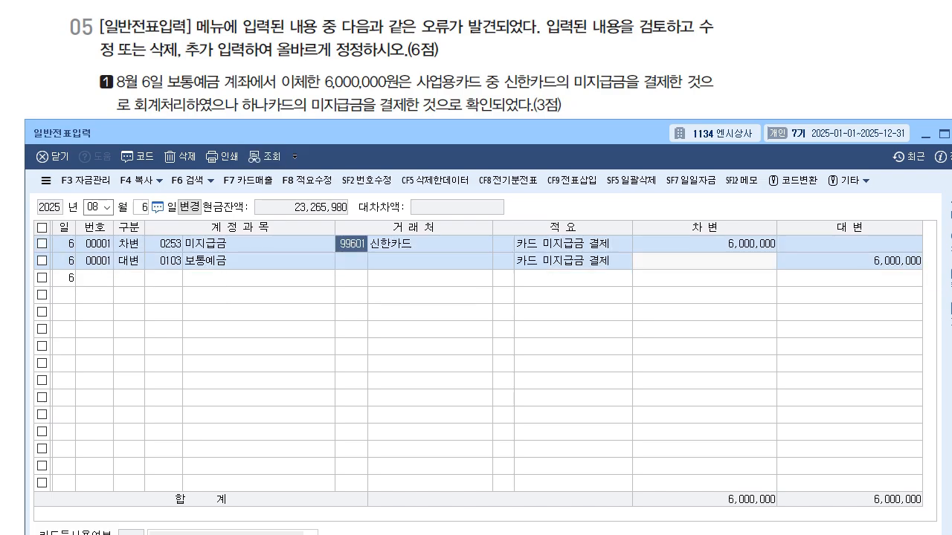
text(하나)
key(Return)
key(Return)
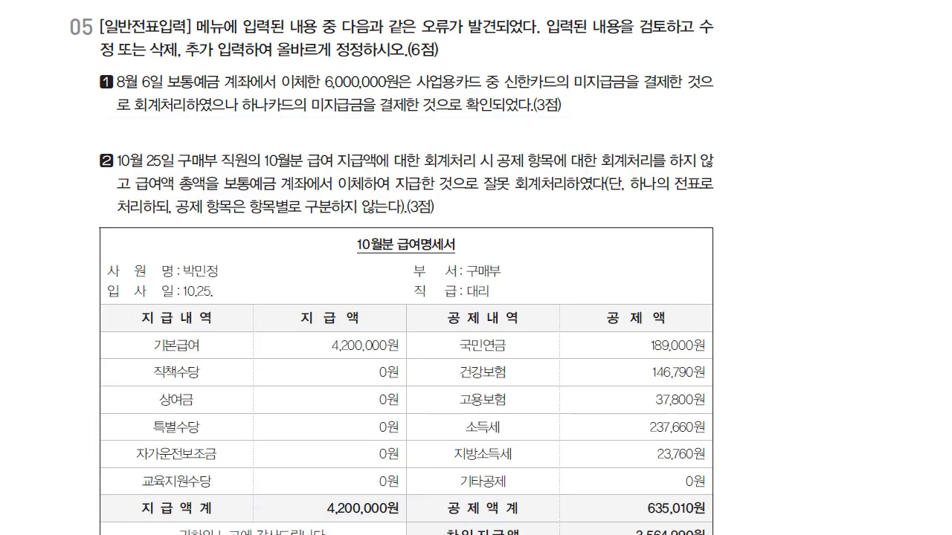
- Examine the October payslip in question 05 item 2, focusing on the deduction items and their total
scroll(406, 335, down, 2)
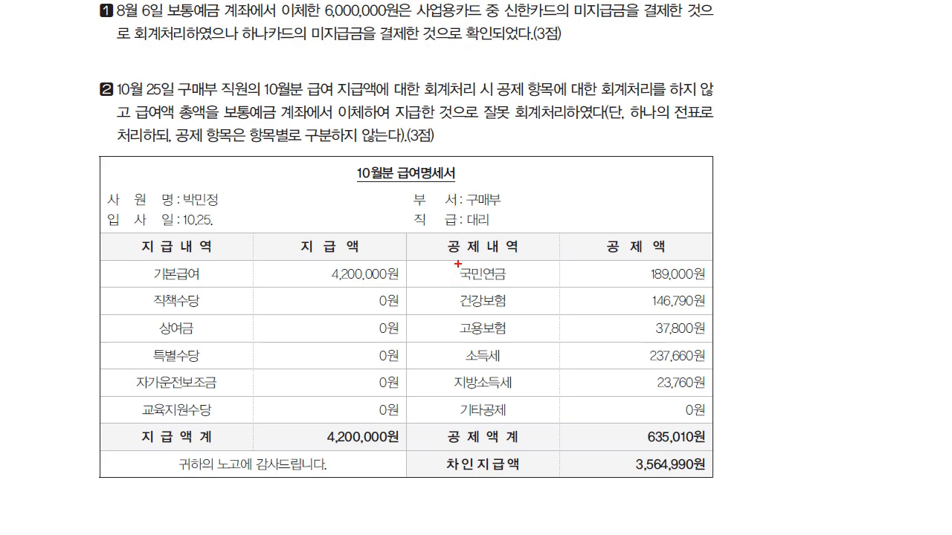
mouse_move(697, 261)
mouse_down()
mouse_move(716, 297)
mouse_move(706, 429)
mouse_move(721, 436)
mouse_up()
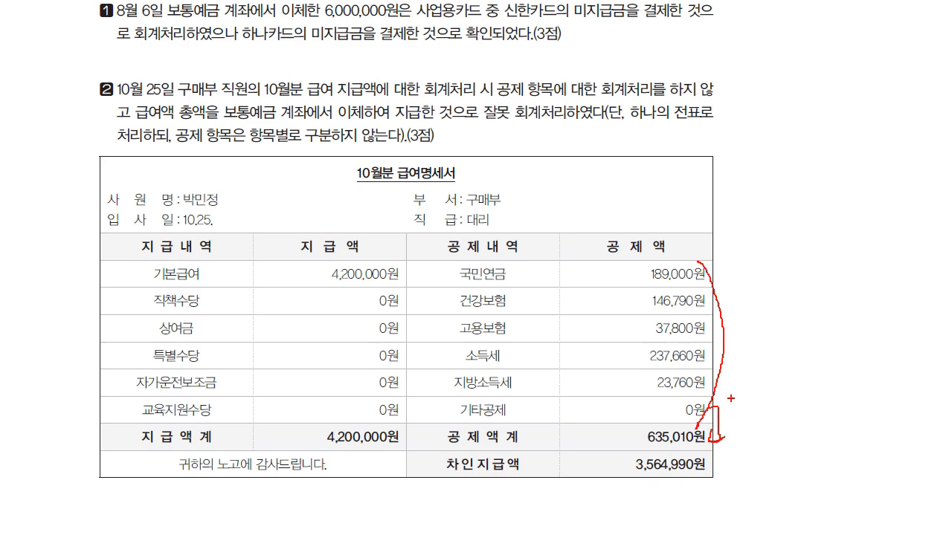
mouse_move(728, 388)
mouse_down()
mouse_move(742, 407)
mouse_move(756, 388)
mouse_move(753, 410)
mouse_move(763, 402)
mouse_move(722, 408)
mouse_up()
drag(718, 402, 727, 403)
key(Escape)
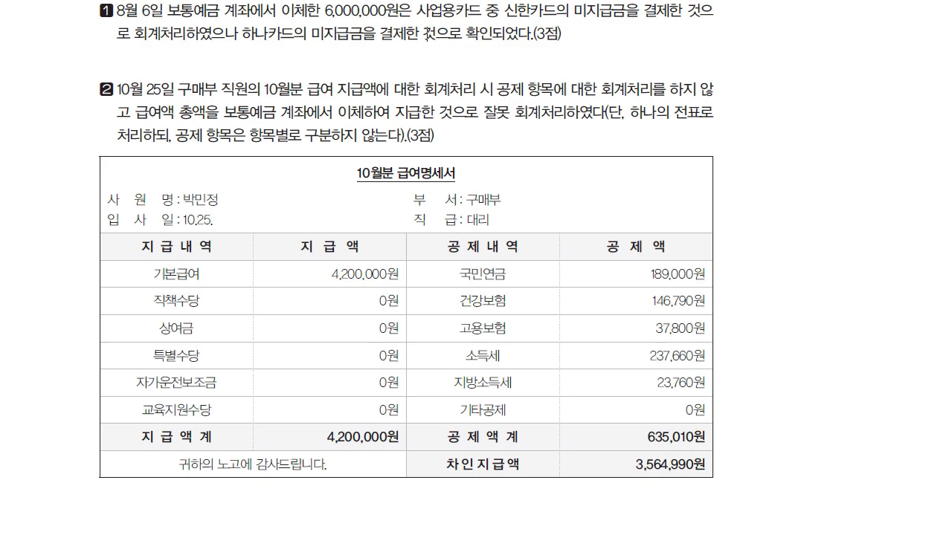
- Switch back to the 일반전표입력 window and bring up the October 25 salary voucher
key(alt+Tab)
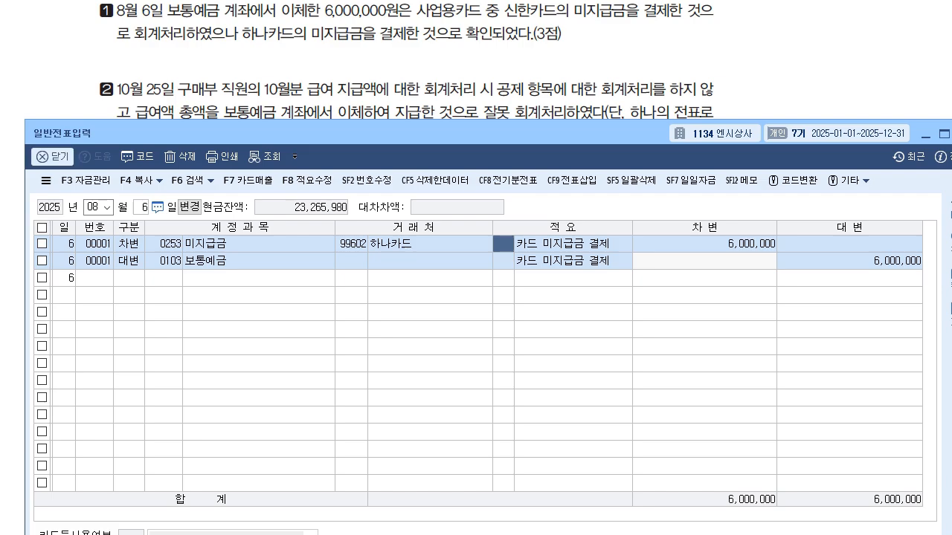
text(10)
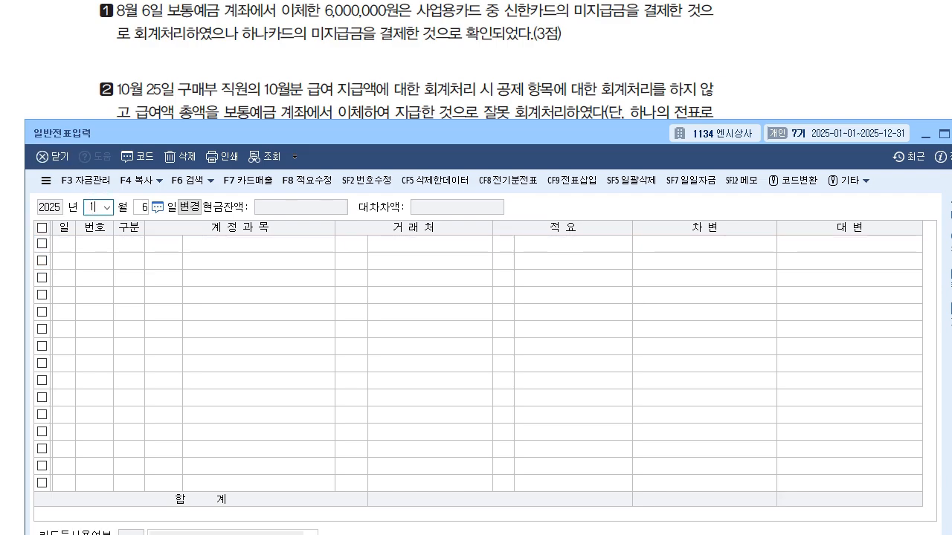
key(Return)
text(25)
key(Return)
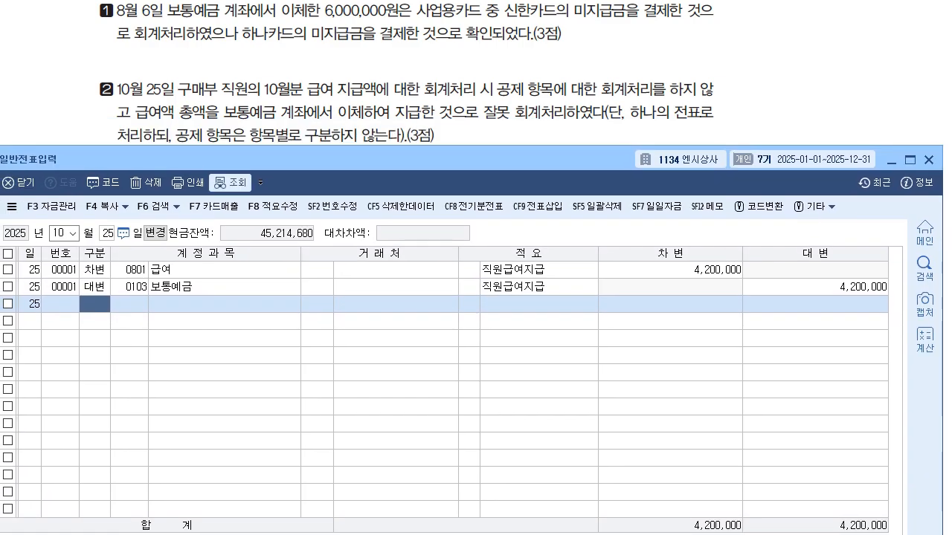
drag(317, 270, 318, 287)
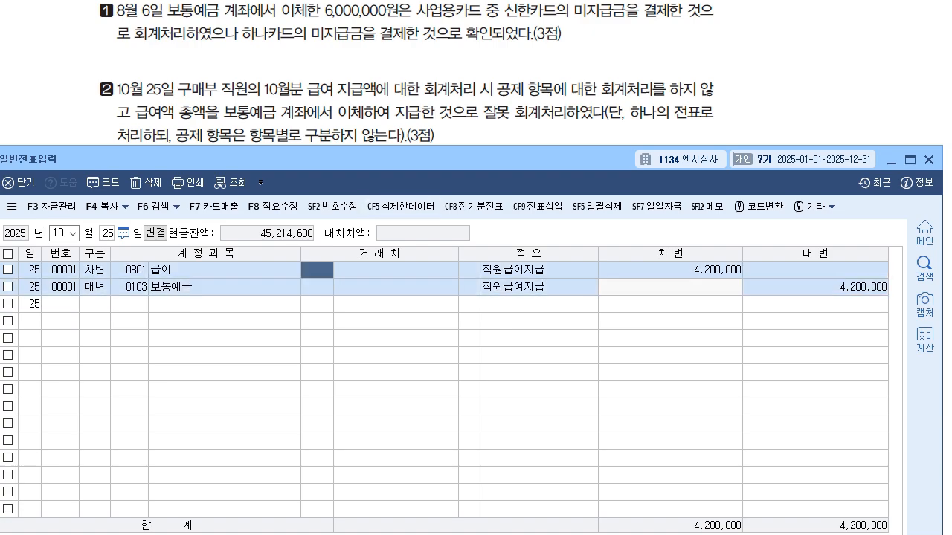
- Check the payslip's 차인지급액 and set the 대변 amount of the 보통예금 row to 3,564,990
click(815, 286)
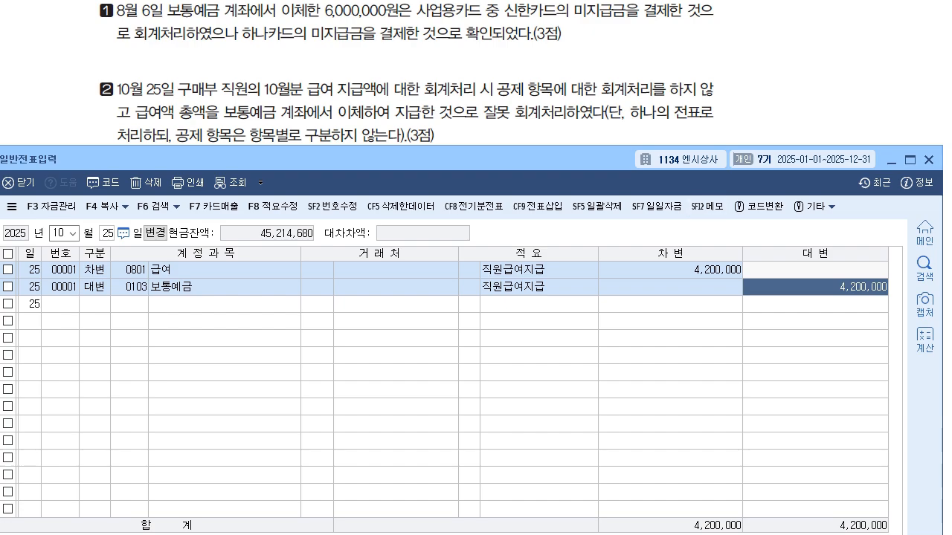
scroll(406, 73, down, 4)
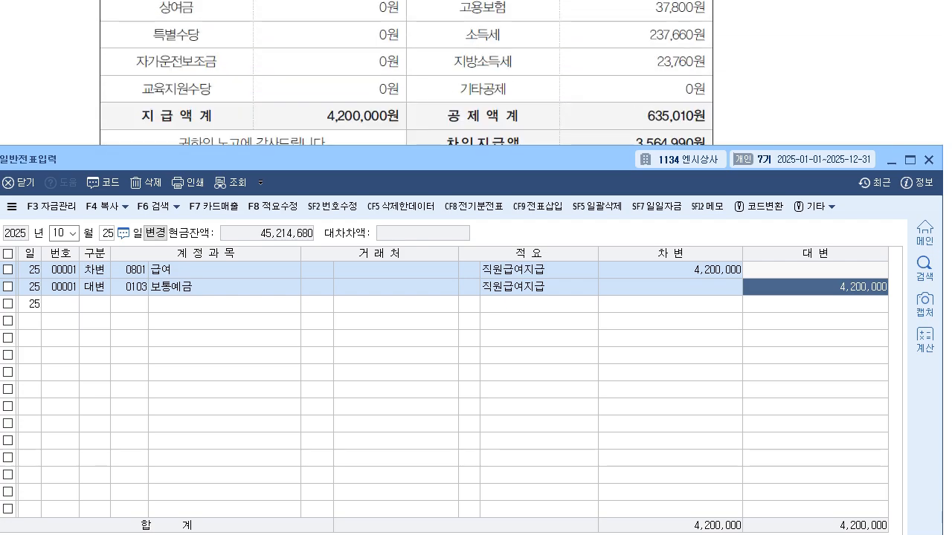
scroll(406, 73, down, 1)
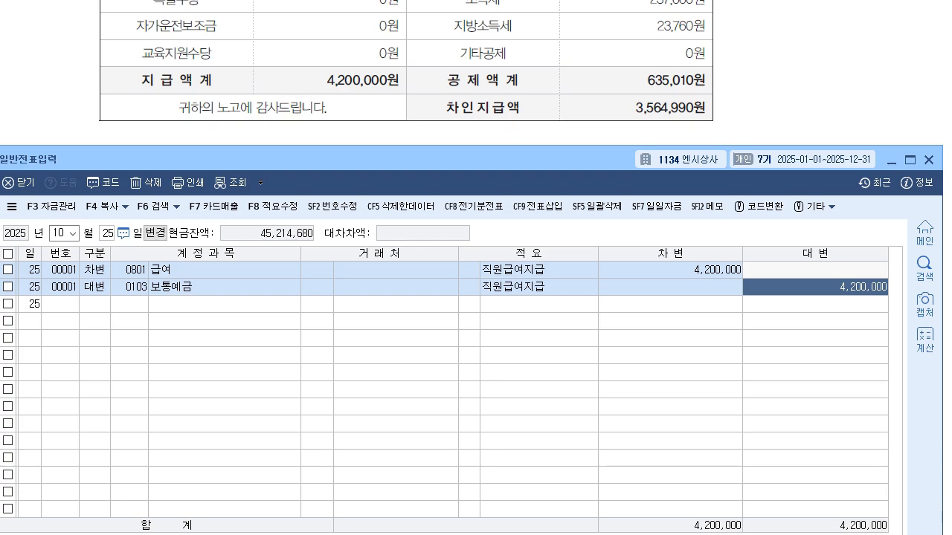
text(3,56)
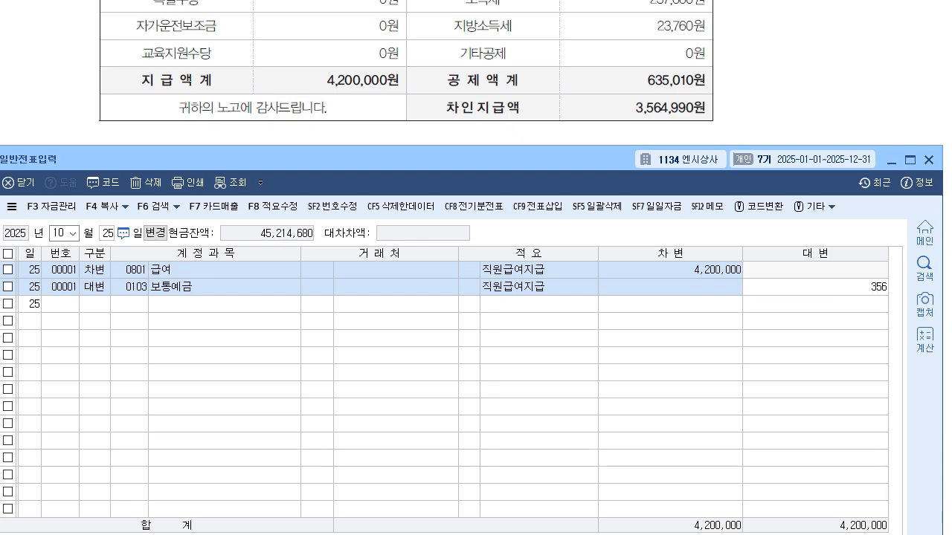
text(4,990)
key(Return)
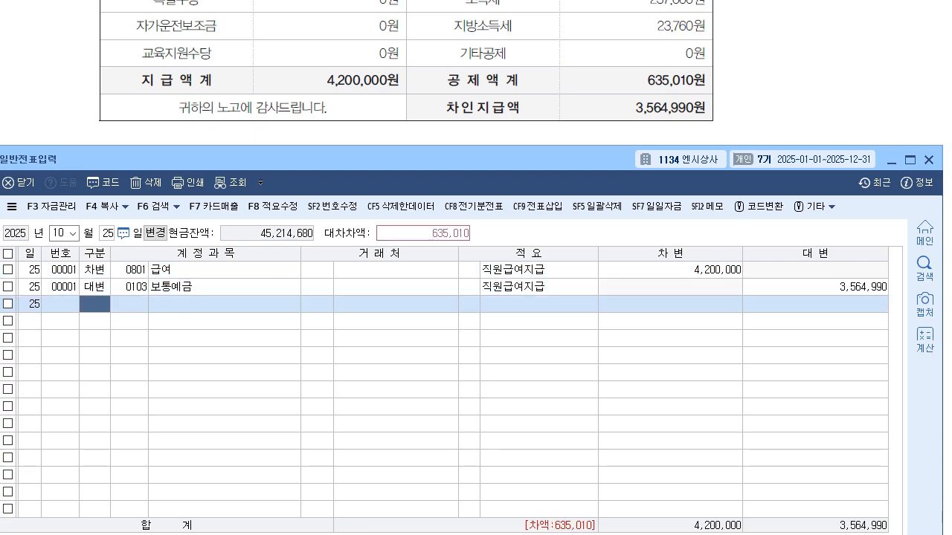
- Insert a 대변 row above 보통예금 in the October 25 voucher with account 0254 예수금 for 635,010
key(Up)
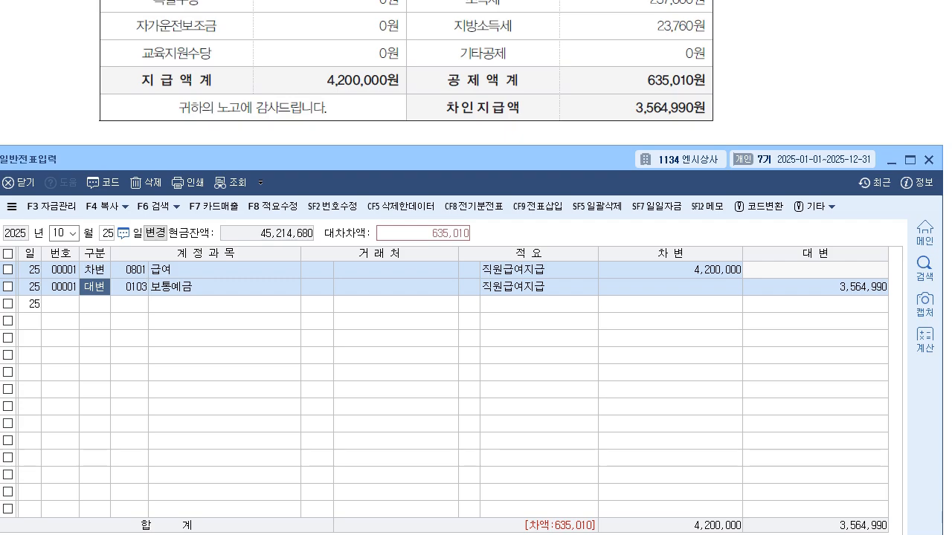
click(535, 206)
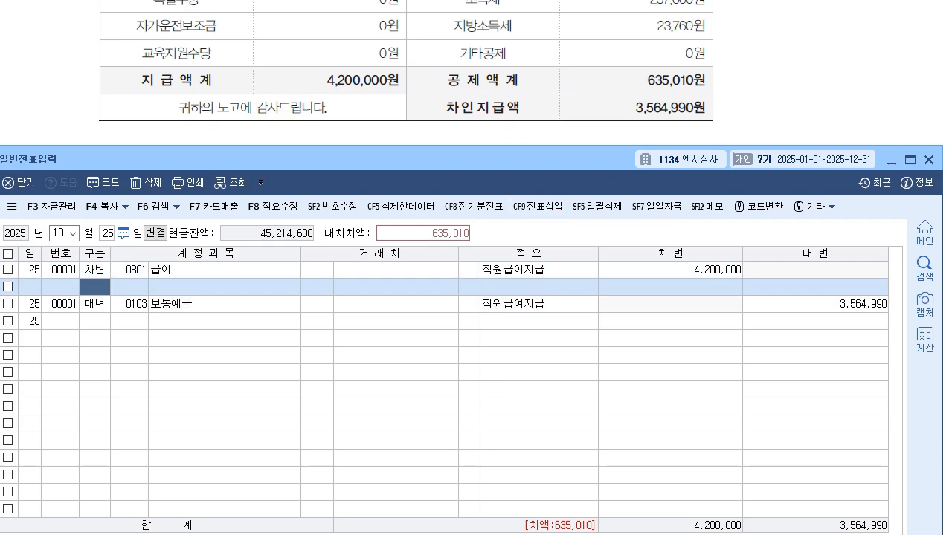
text(4254)
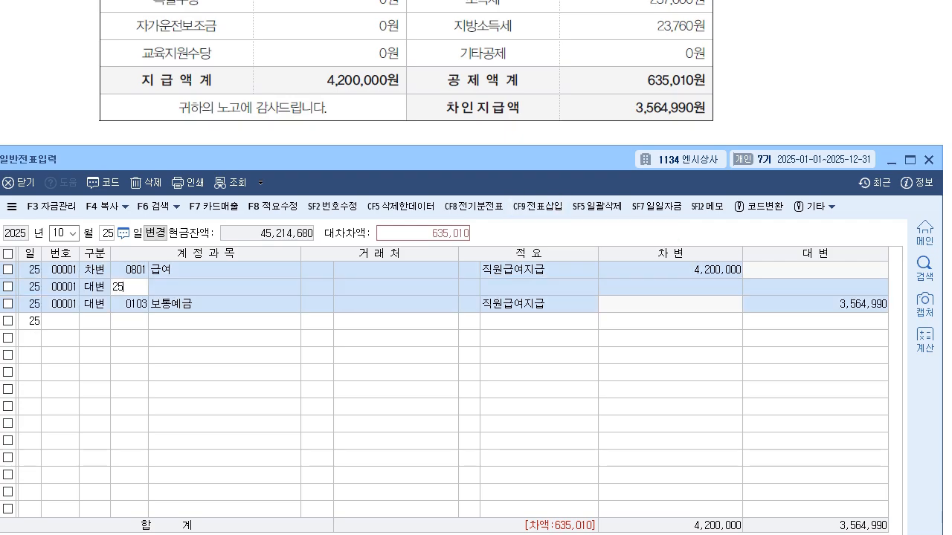
key(Return)
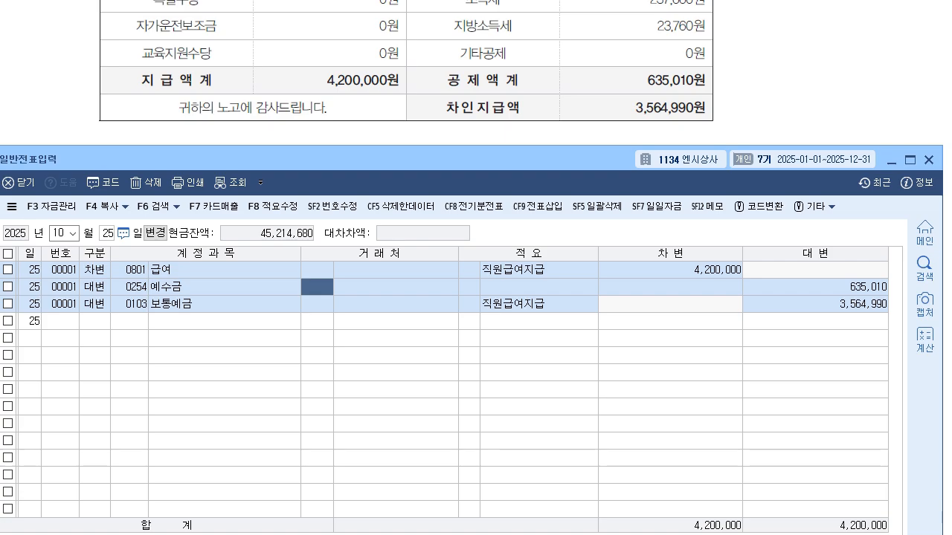
click(815, 287)
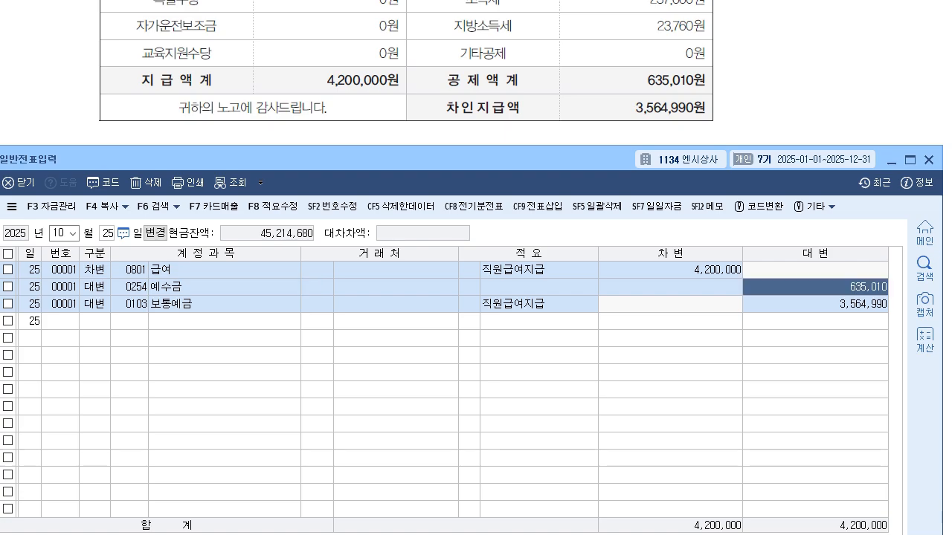
click(95, 321)
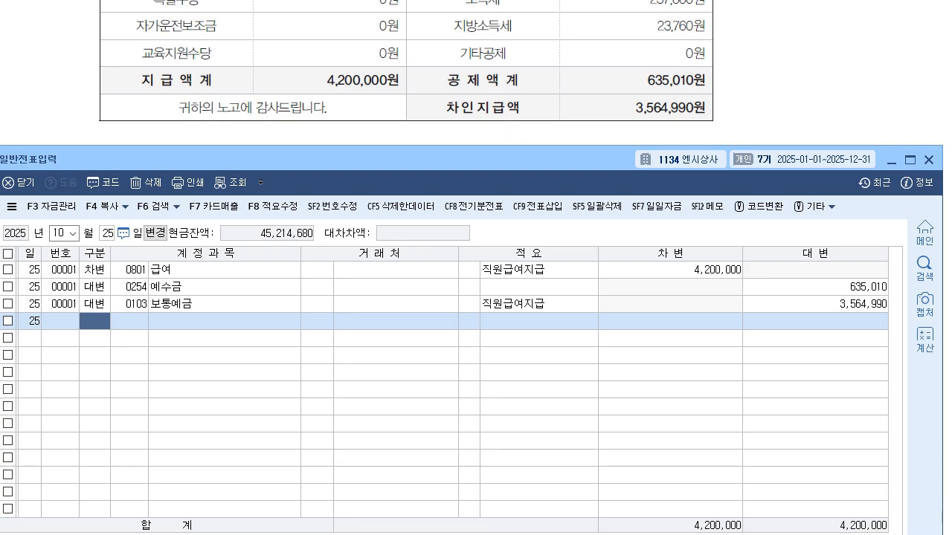
click(95, 270)
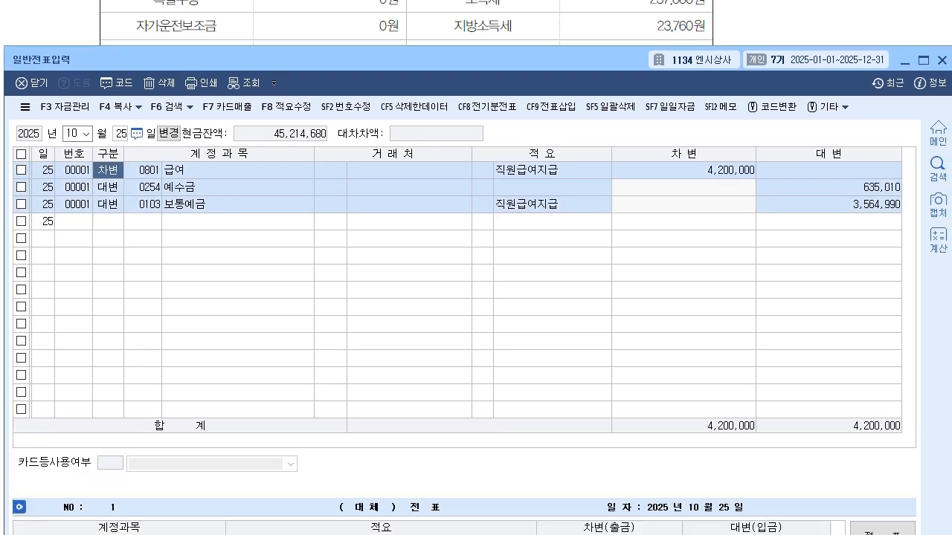
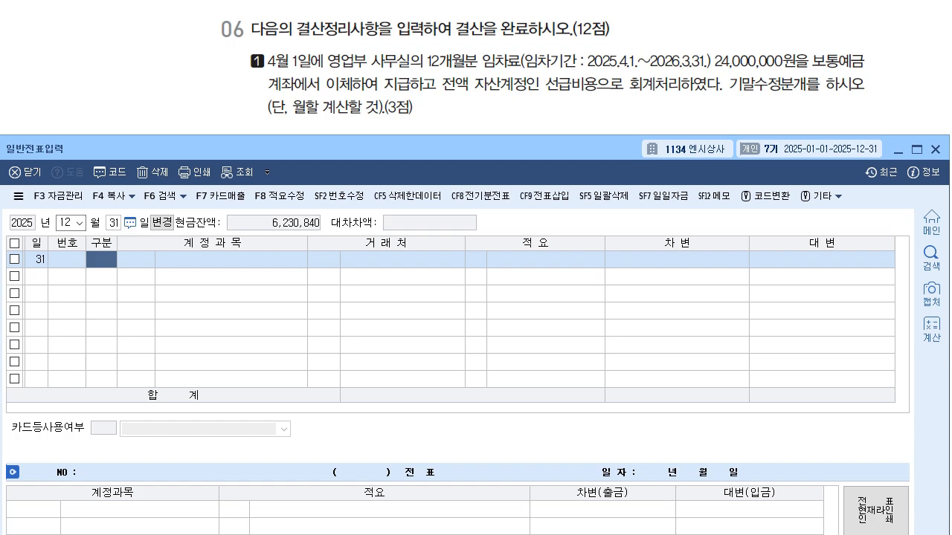
- Read question 06 item 1 and note the 차변 and 대변 accounts of the rent adjustment, 임차료 and 선급비용
drag(439, 104, 438, 103)
mouse_move(443, 100)
mouse_down()
mouse_move(452, 119)
mouse_move(486, 117)
mouse_move(484, 130)
mouse_up()
drag(488, 121, 488, 130)
drag(480, 131, 504, 130)
drag(647, 97, 646, 135)
drag(659, 106, 662, 120)
drag(664, 112, 670, 111)
drag(670, 103, 675, 129)
drag(678, 110, 688, 117)
mouse_move(681, 117)
mouse_down()
mouse_move(683, 126)
mouse_move(668, 115)
mouse_move(704, 122)
mouse_up()
mouse_move(709, 105)
mouse_down()
mouse_move(724, 121)
mouse_move(719, 126)
mouse_up()
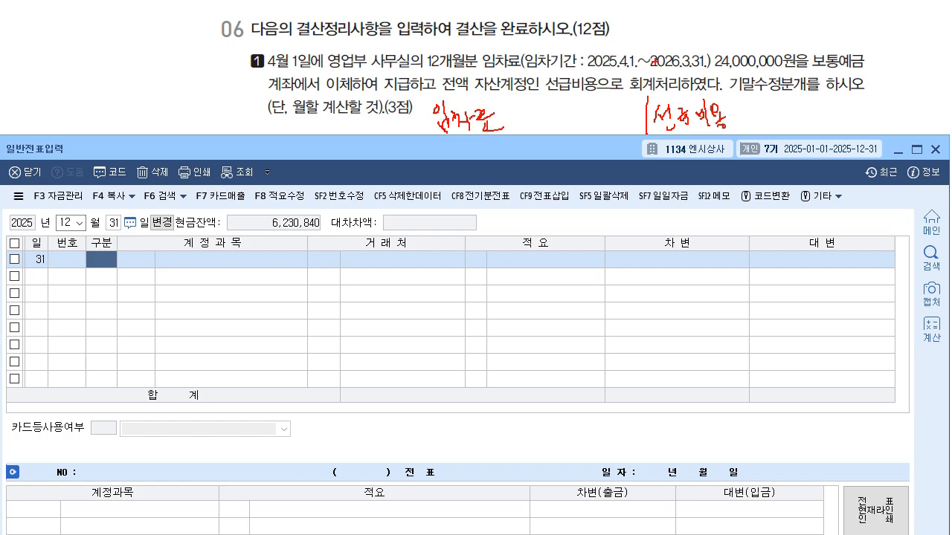
- Work out the 2025 portion of the rent as 24,000,000 × 9/12, note it beside both accounts, and clear the notes
mouse_move(557, 42)
mouse_down()
mouse_move(578, 63)
mouse_move(589, 47)
mouse_move(608, 57)
mouse_up()
drag(652, 34, 647, 66)
mouse_move(642, 50)
mouse_down()
mouse_move(683, 66)
mouse_move(691, 58)
mouse_up()
mouse_move(695, 48)
mouse_down()
mouse_move(707, 53)
mouse_move(678, 73)
mouse_move(724, 46)
mouse_up()
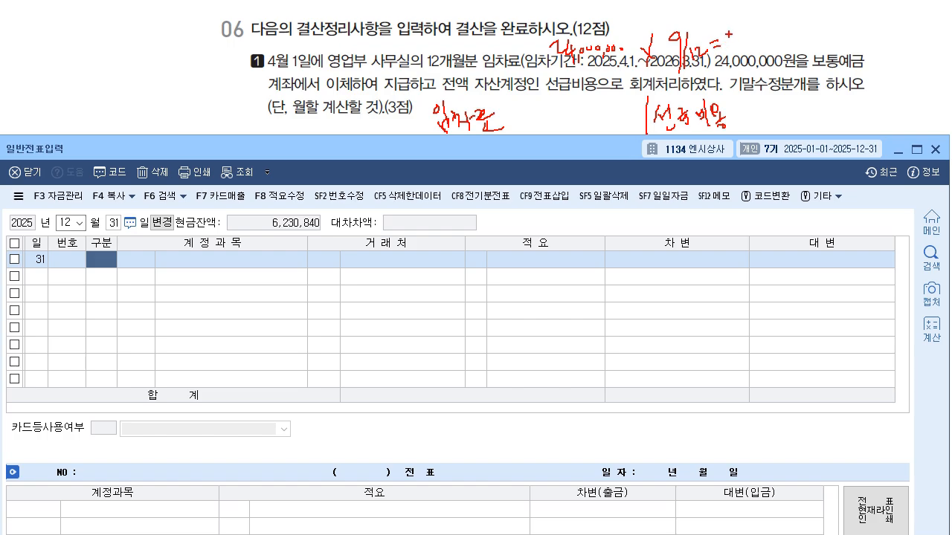
mouse_move(725, 40)
mouse_down()
mouse_move(722, 59)
mouse_move(733, 39)
mouse_move(795, 36)
mouse_up()
click(736, 52)
mouse_move(529, 113)
mouse_down()
mouse_move(527, 127)
mouse_move(538, 108)
mouse_move(556, 122)
mouse_move(610, 121)
mouse_up()
mouse_move(745, 105)
mouse_down()
mouse_move(744, 126)
mouse_move(761, 128)
mouse_up()
drag(770, 113, 792, 118)
drag(781, 122, 800, 115)
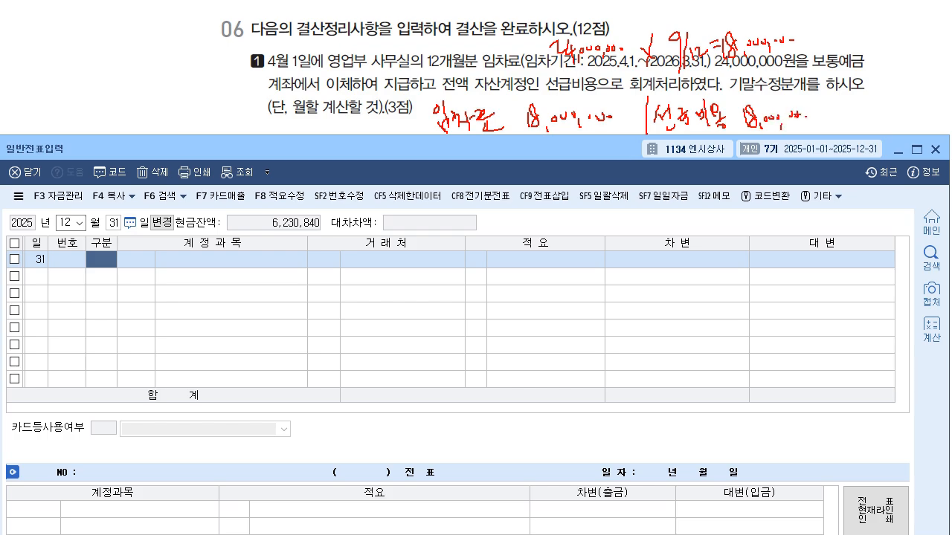
key(Escape)
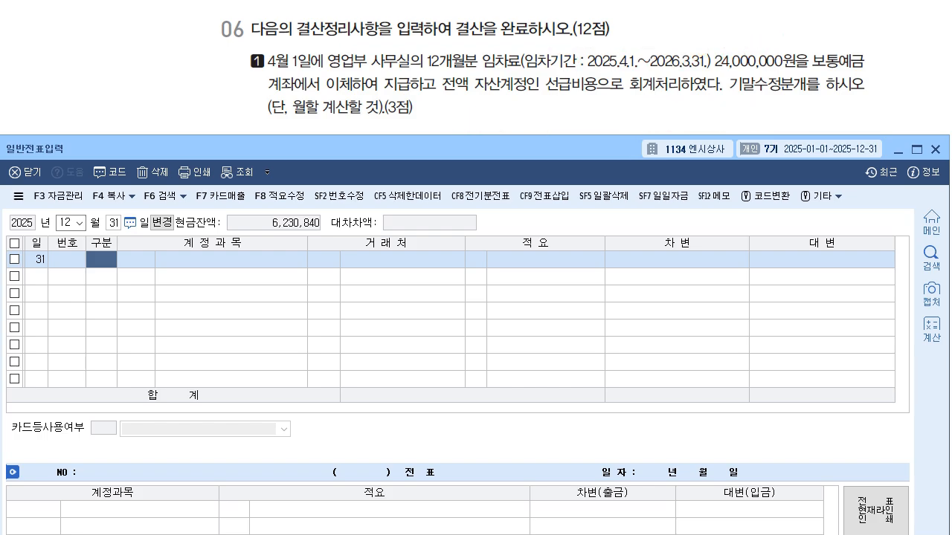
- Enter a 차변 row dated December 31 with account 0819 임차료 for 18,000,000
text(3)
key(Return)
text(819)
key(Return)
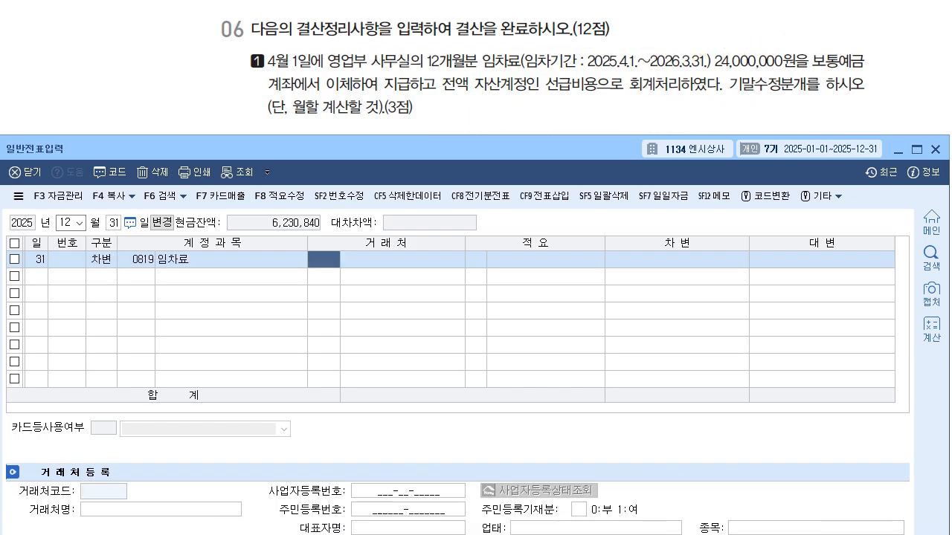
key(Return)
key(Return)
text(18++)
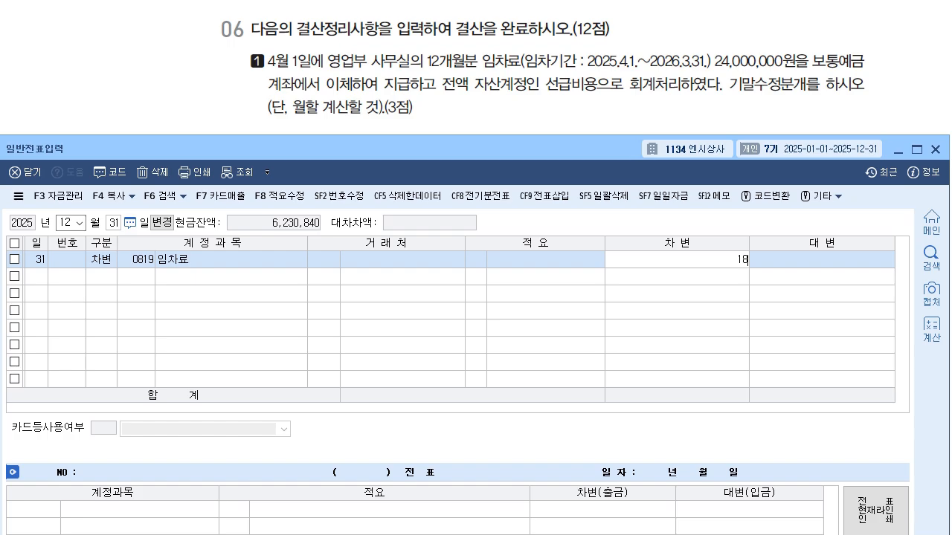
key(Return)
- Complete the rent adjustment voucher with a 대변 row for account 0133 선급비용 of 18,000,000
text(4)
key(Return)
text(133)
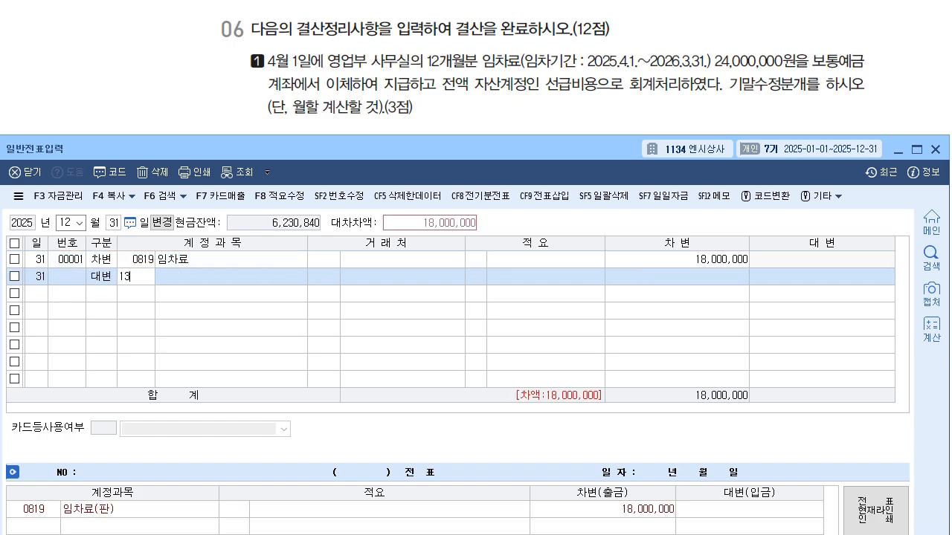
key(Return)
key(Return)
key(Return)
key(Return)
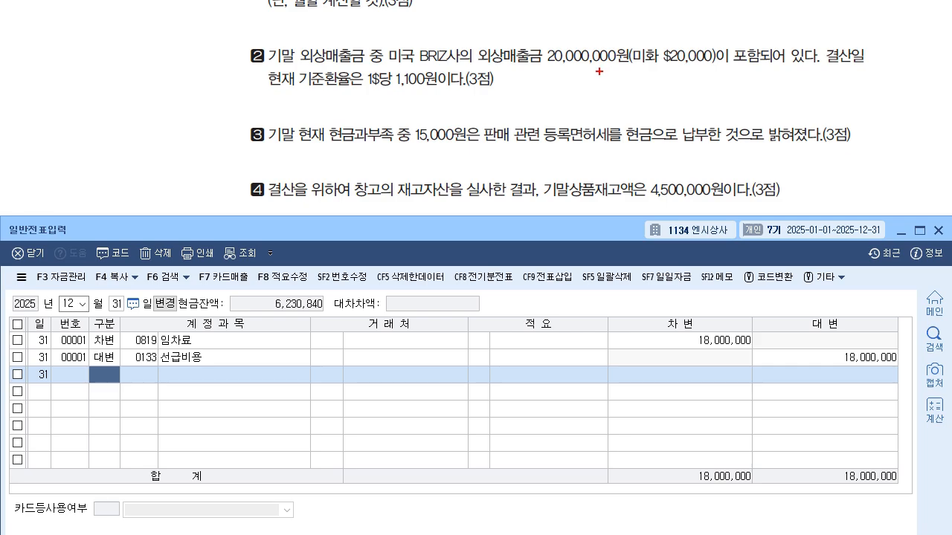
- Read question 06 item 2 and work out the exchange difference on the $20,000 receivable from the book and closing rates
mouse_move(630, 28)
mouse_down()
mouse_move(630, 48)
mouse_move(667, 35)
mouse_up()
drag(388, 91, 455, 87)
mouse_move(539, 77)
mouse_down()
mouse_move(540, 91)
mouse_move(564, 77)
mouse_move(562, 90)
mouse_move(587, 70)
mouse_up()
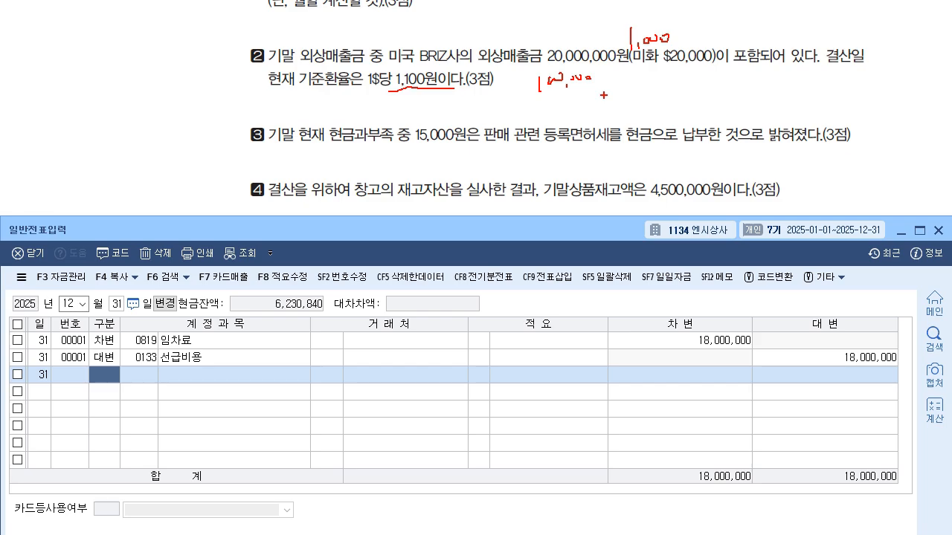
drag(564, 77, 570, 83)
drag(525, 91, 599, 85)
drag(573, 77, 585, 83)
mouse_move(604, 88)
mouse_down()
mouse_move(638, 72)
mouse_move(631, 88)
mouse_up()
drag(632, 62, 636, 97)
drag(644, 80, 662, 90)
mouse_move(666, 78)
mouse_down()
mouse_move(706, 69)
mouse_move(731, 80)
mouse_move(788, 81)
mouse_up()
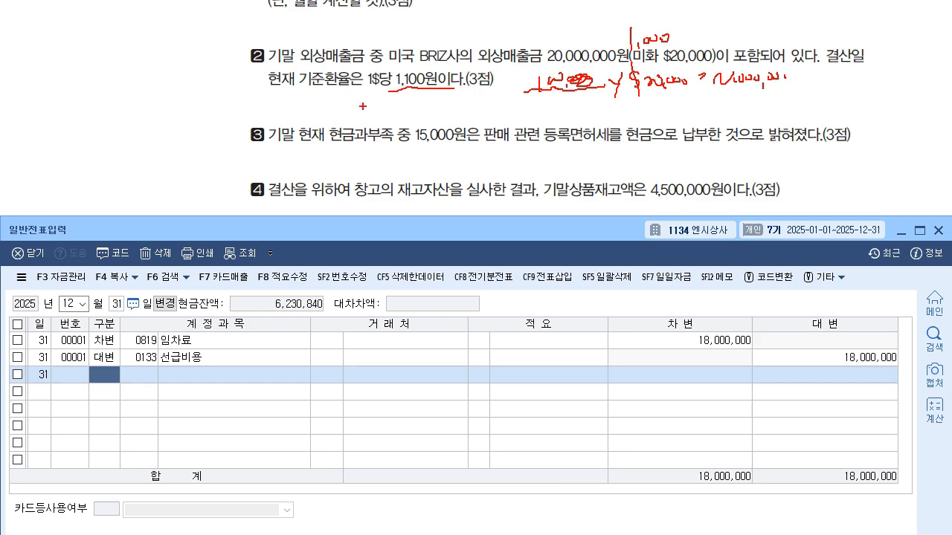
- Note the foreign currency adjustment entry for item 2, covering the accounts, customer and amounts, and clear the notes
drag(355, 101, 361, 116)
drag(365, 98, 365, 120)
drag(369, 111, 376, 112)
drag(372, 107, 372, 116)
drag(383, 98, 387, 102)
drag(384, 108, 400, 114)
drag(402, 103, 410, 117)
drag(413, 98, 422, 106)
drag(416, 109, 429, 113)
drag(430, 105, 436, 109)
mouse_move(431, 111)
mouse_down()
mouse_move(482, 124)
mouse_move(534, 113)
mouse_up()
mouse_move(536, 112)
mouse_down()
mouse_move(566, 138)
mouse_move(591, 115)
mouse_move(597, 131)
mouse_up()
drag(601, 104, 614, 127)
drag(611, 116, 620, 116)
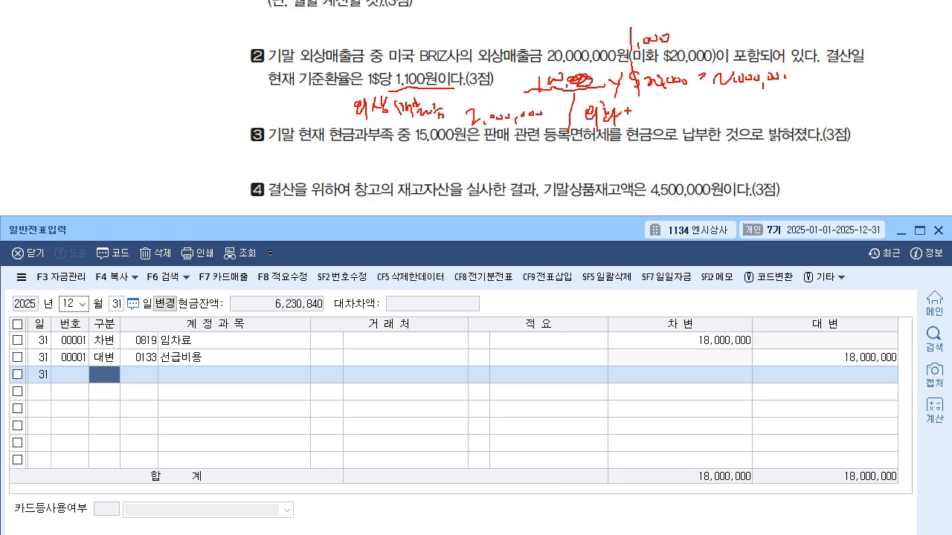
drag(624, 105, 644, 123)
drag(572, 104, 573, 114)
drag(568, 109, 580, 105)
mouse_move(649, 104)
mouse_down()
mouse_move(642, 115)
mouse_move(654, 113)
mouse_up()
drag(645, 120, 734, 111)
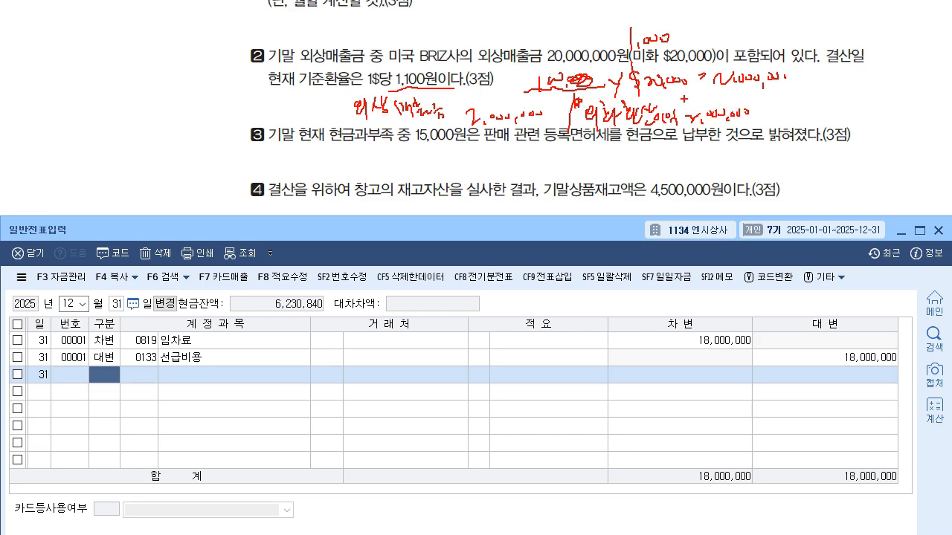
mouse_move(400, 122)
mouse_down()
mouse_move(409, 140)
mouse_move(446, 133)
mouse_move(477, 155)
mouse_up()
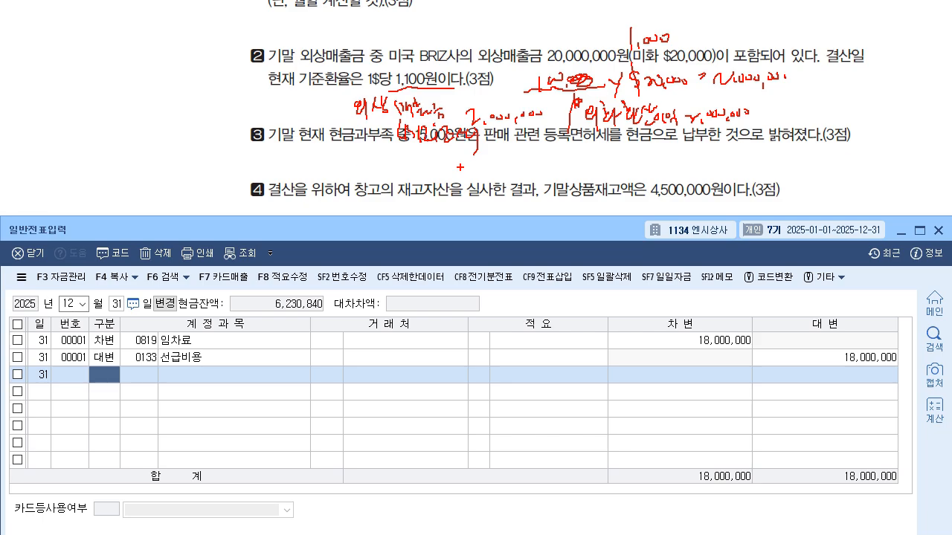
key(Escape)
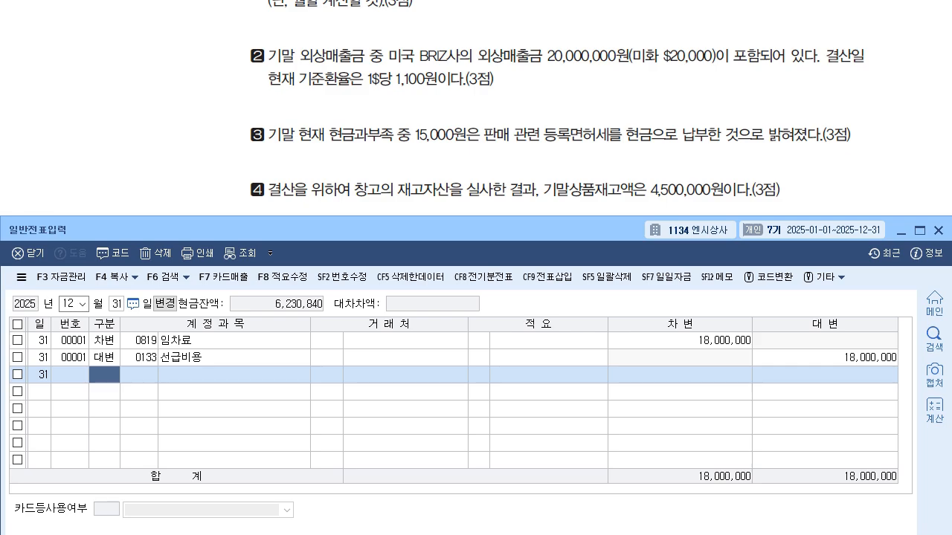
- Enter a December 31 차변 row with account 0108 외상매출금, customer 미국 BRIZ사, for 2,000,000
text(3)
key(Return)
text(108)
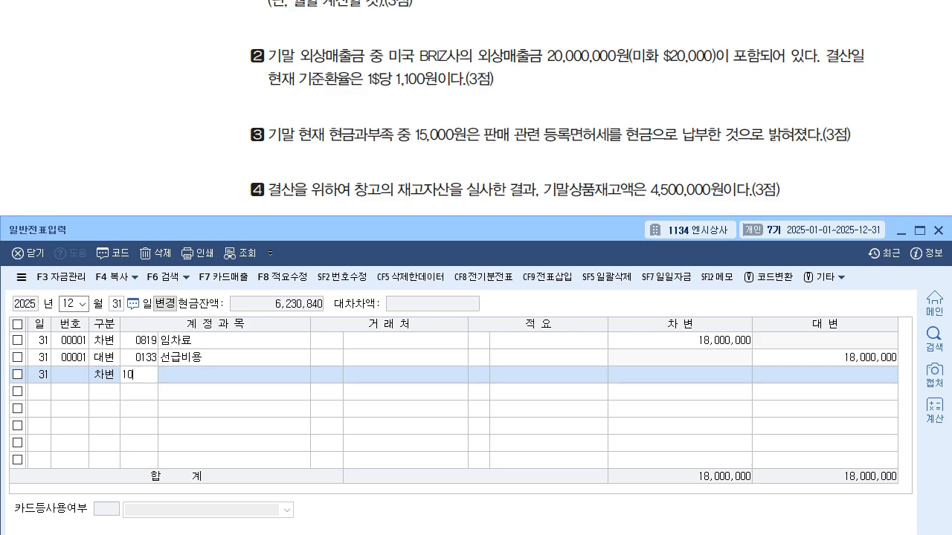
key(Return)
text(미)
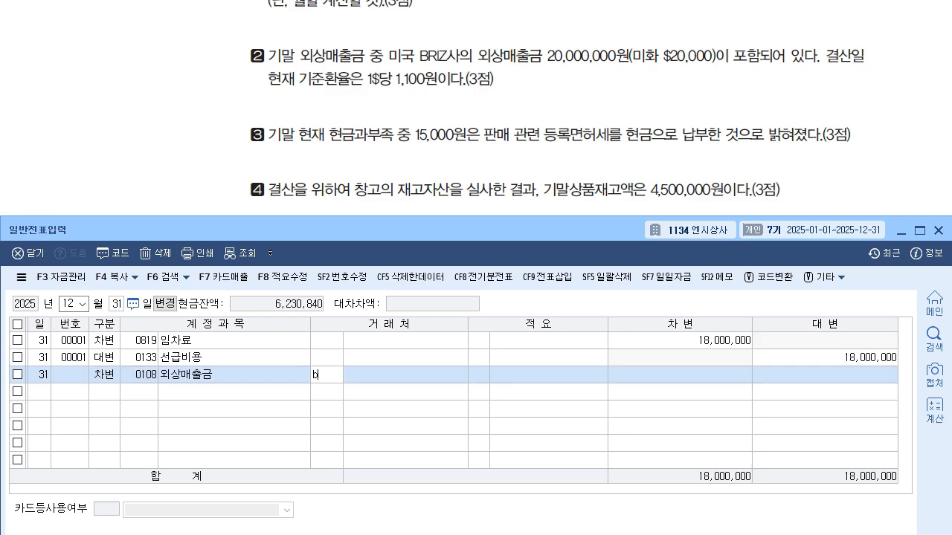
key(Return)
key(Return)
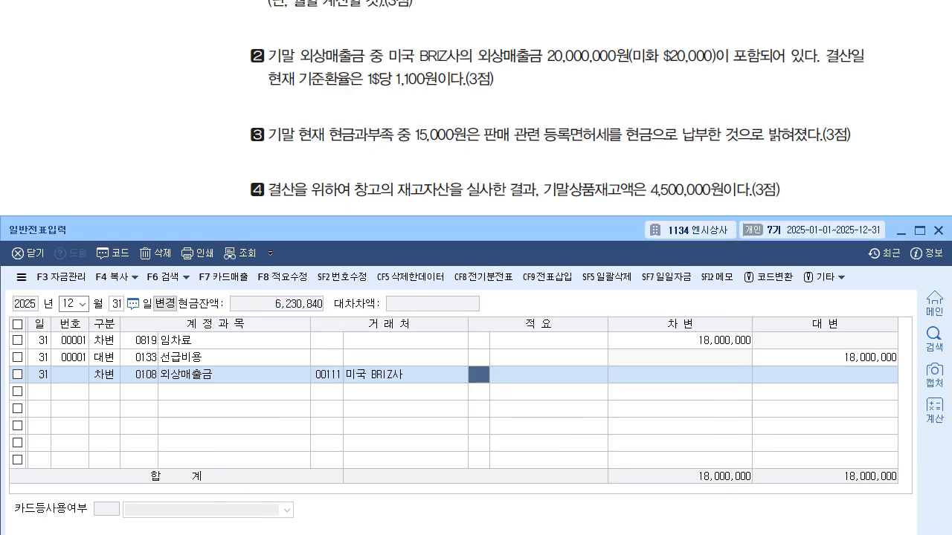
key(Return)
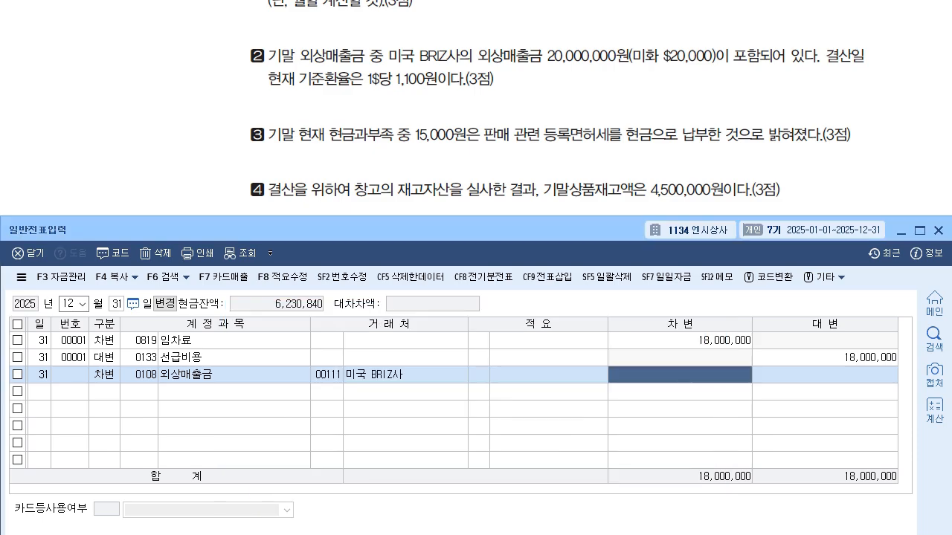
text(2)
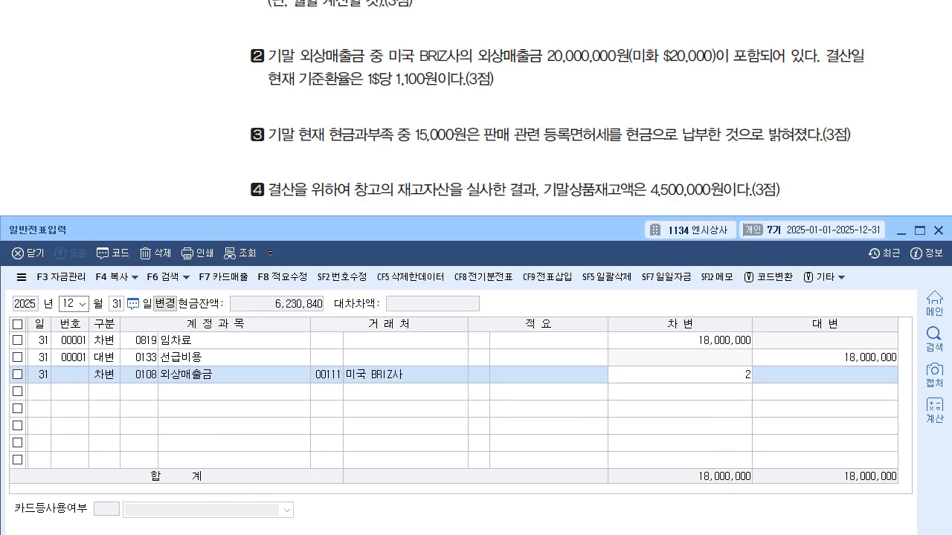
text(,000,000)
key(Return)
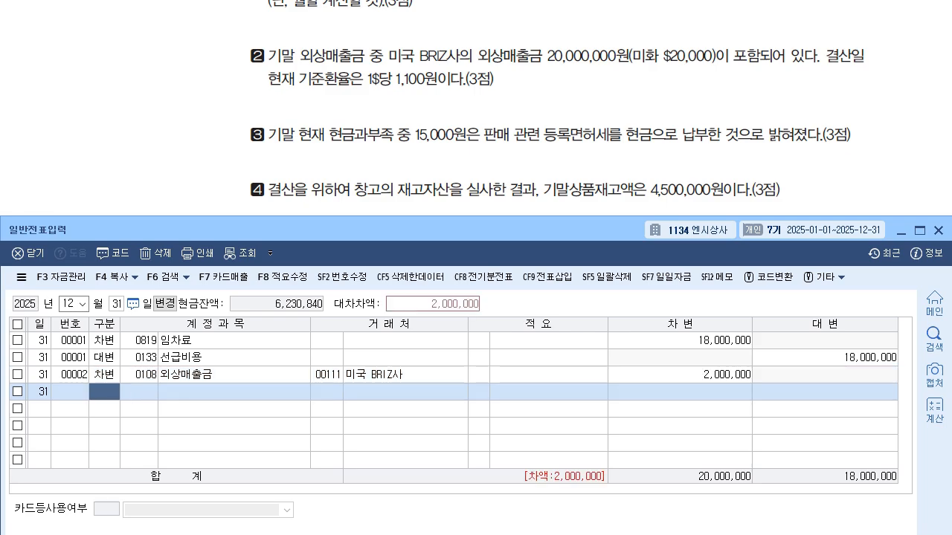
- Balance the foreign currency voucher with a 대변 row for account 0910 외화환산이익 of 2,000,000
text(4)
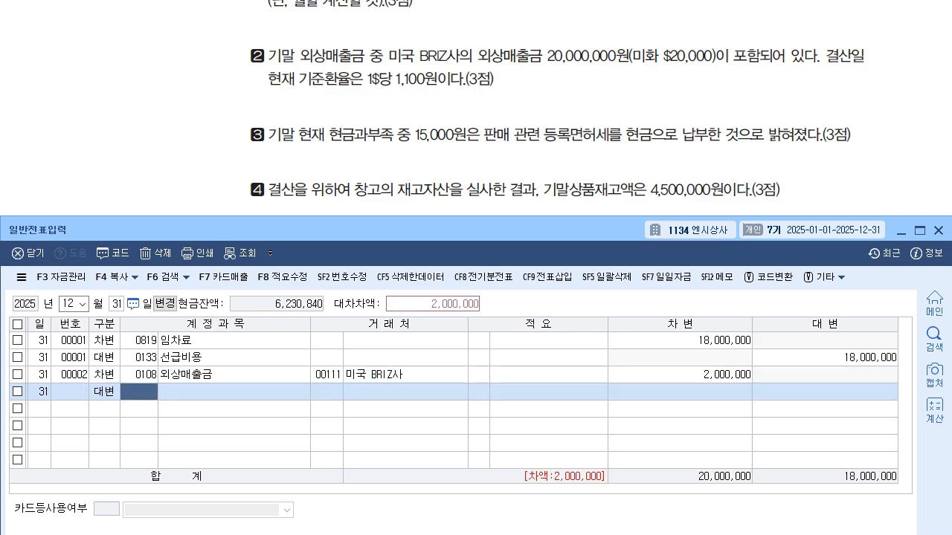
text(910)
key(Return)
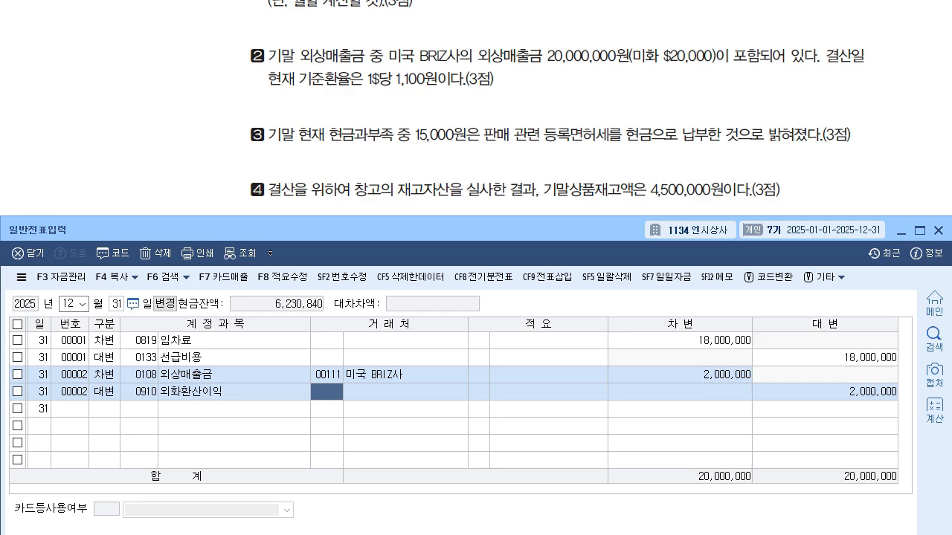
key(Return)
- Enter a December 31 차변 row with account 0817 세금과공과 for 15,000 for question 06 item 3
text(3)
key(Return)
text(8)
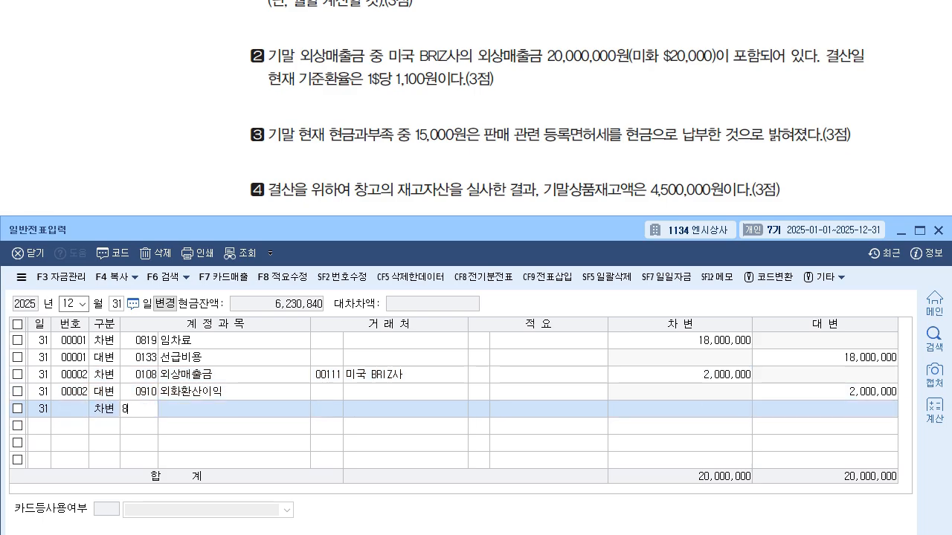
text(17)
key(Return)
key(Return)
key(Return)
key(Return)
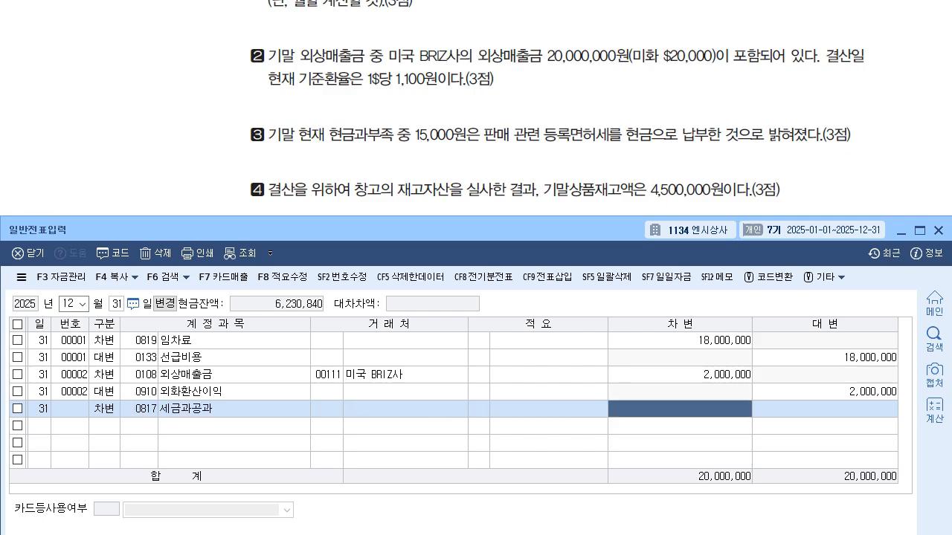
text(150000)
key(Return)
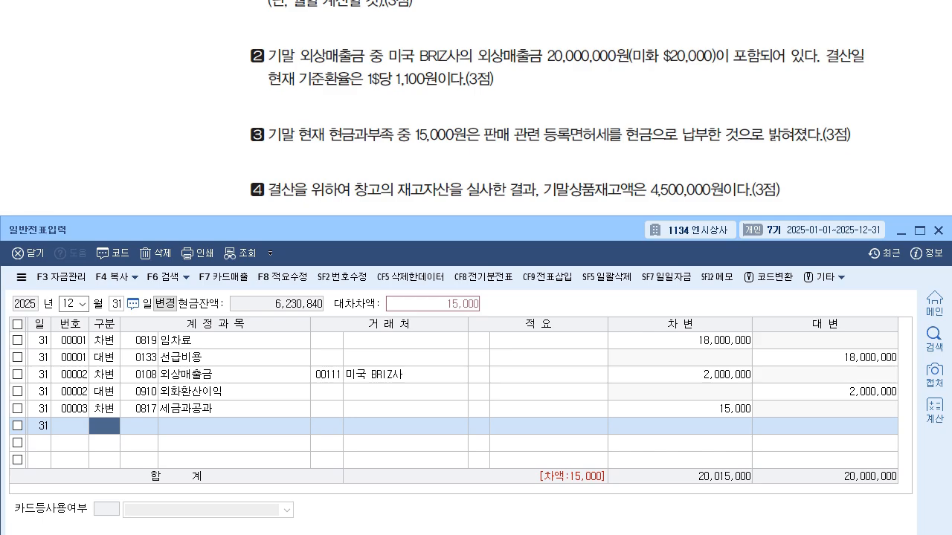
- Balance the 세금과공과 voucher with a 대변 row for account 0141 현금과부족 of 15,000
text(4)
key(Return)
text(141)
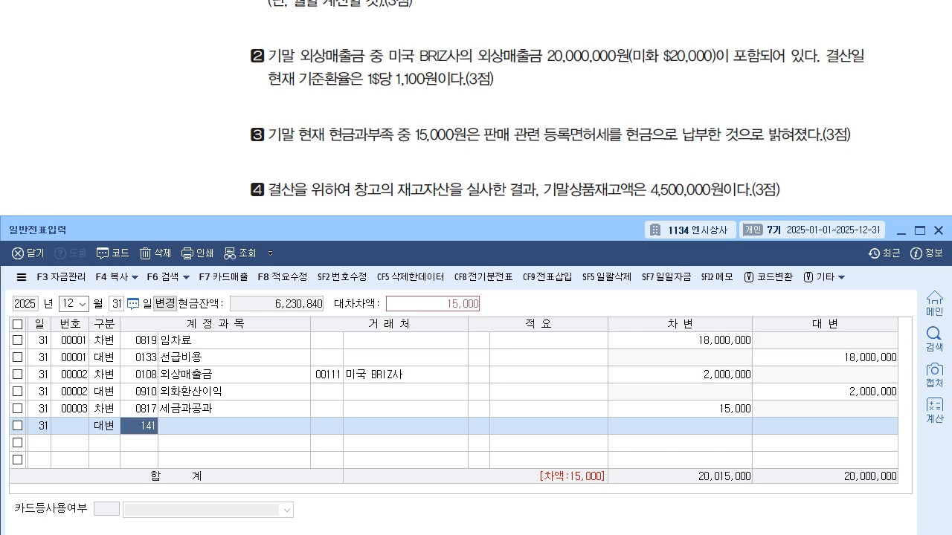
key(Return)
key(Return)
key(Return)
key(Return)
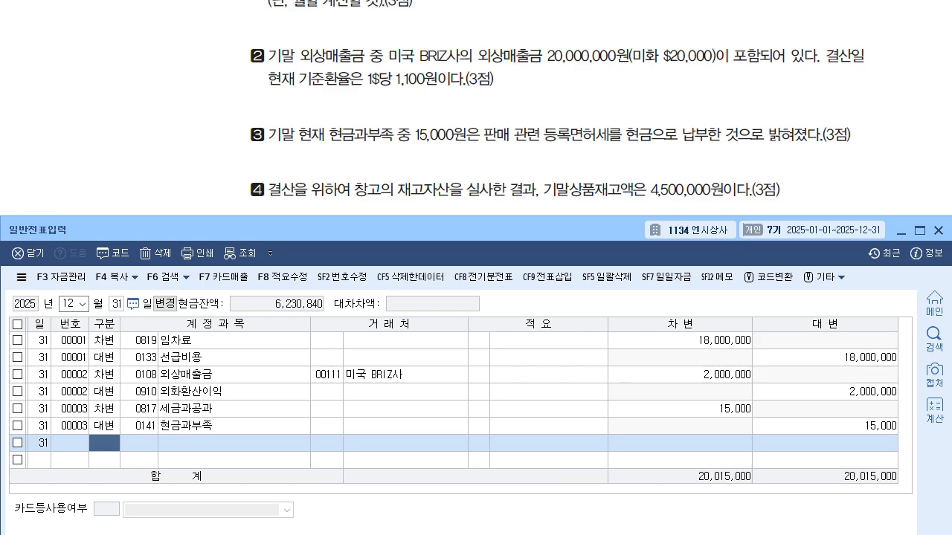
- Bring up the 결산자료입력 window and arrange it beneath question 06 item 4, with the main program window minimized
click(920, 231)
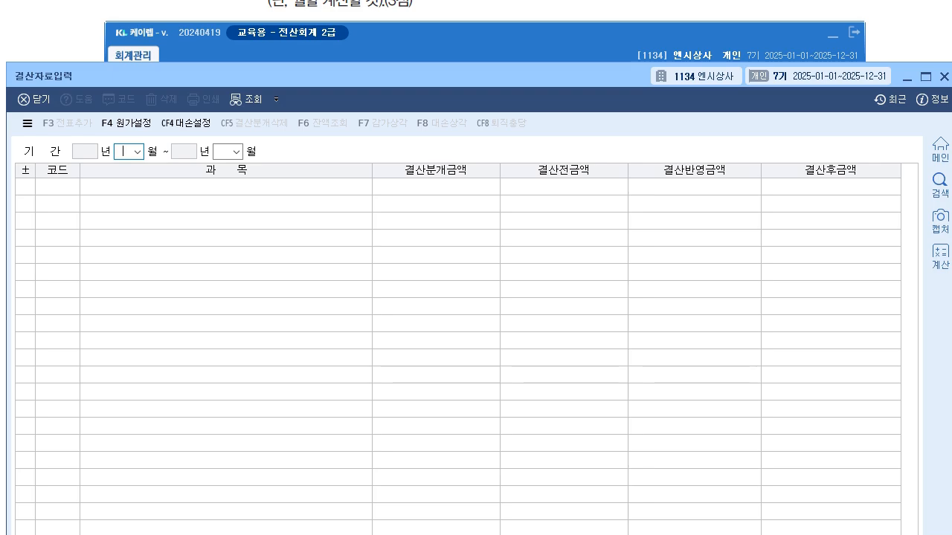
click(832, 34)
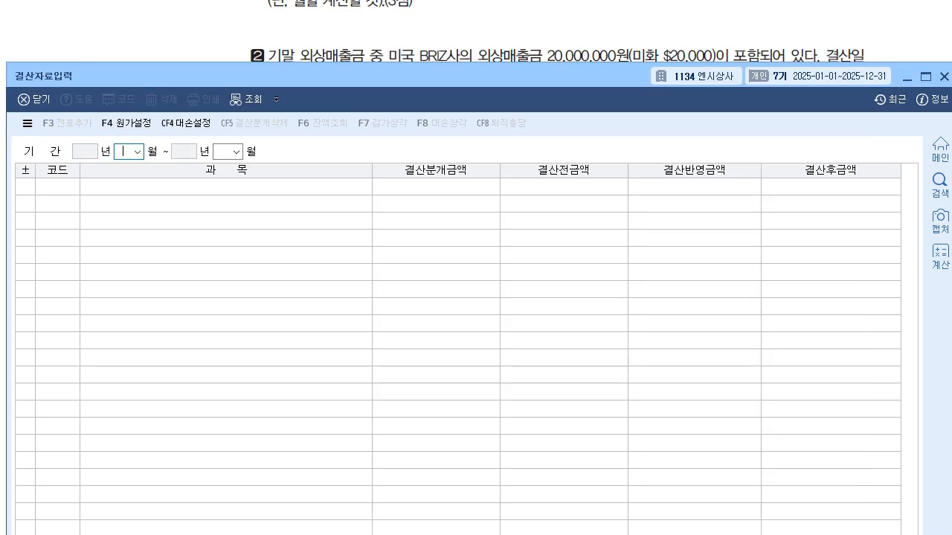
drag(461, 75, 463, 200)
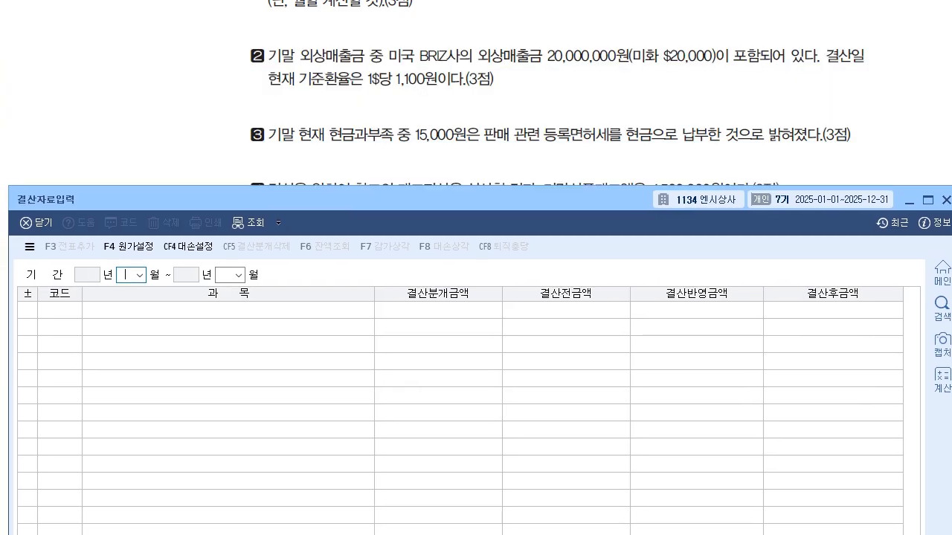
scroll(475, 119, down, 4)
scroll(476, 97, down, 2)
drag(461, 199, 446, 54)
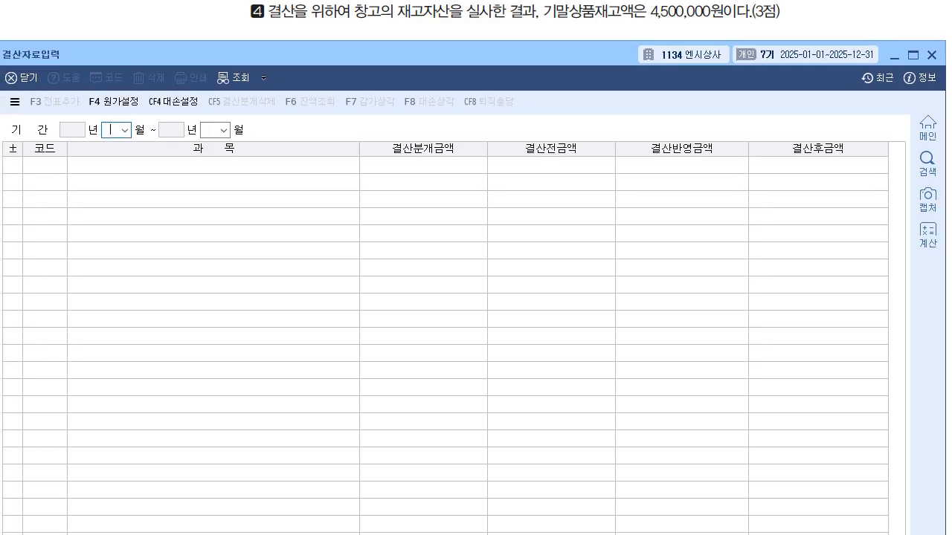
- Set the closing period to 01월 through 12월 of 2025 and accept the 매출원가 및 경비선택 settings
click(125, 131)
click(115, 144)
click(224, 130)
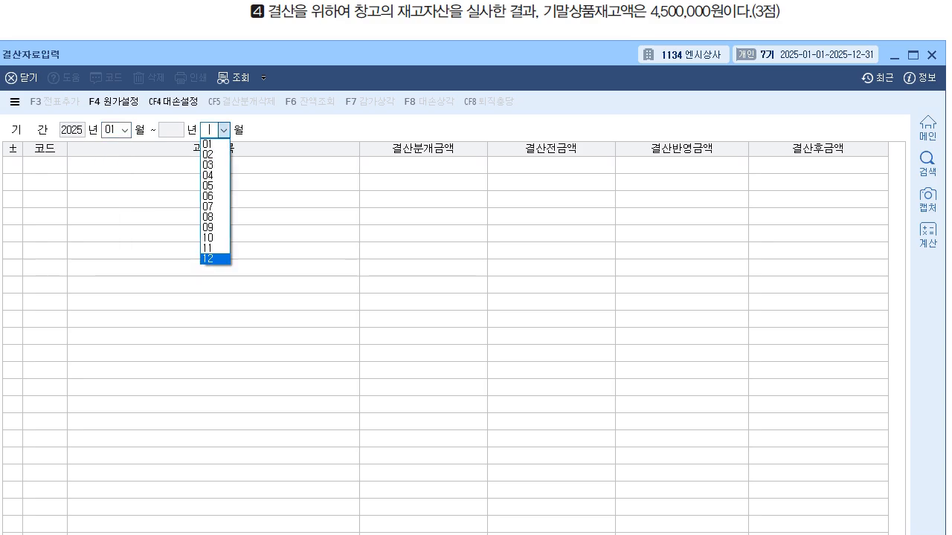
click(214, 260)
drag(446, 226, 459, 118)
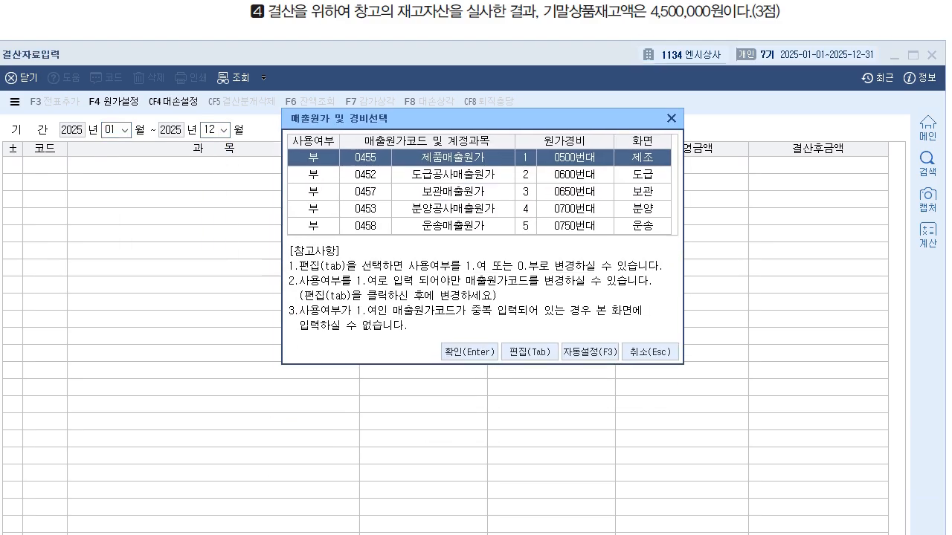
key(Return)
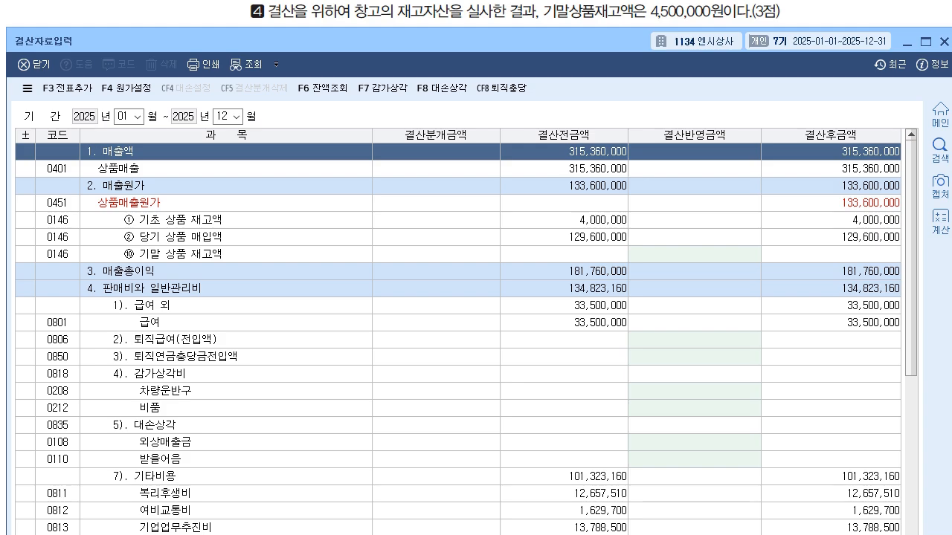
- Enter 4,500,000 as the 기말 상품 재고액 closing adjustment and add the closing entries to the general vouchers
click(693, 254)
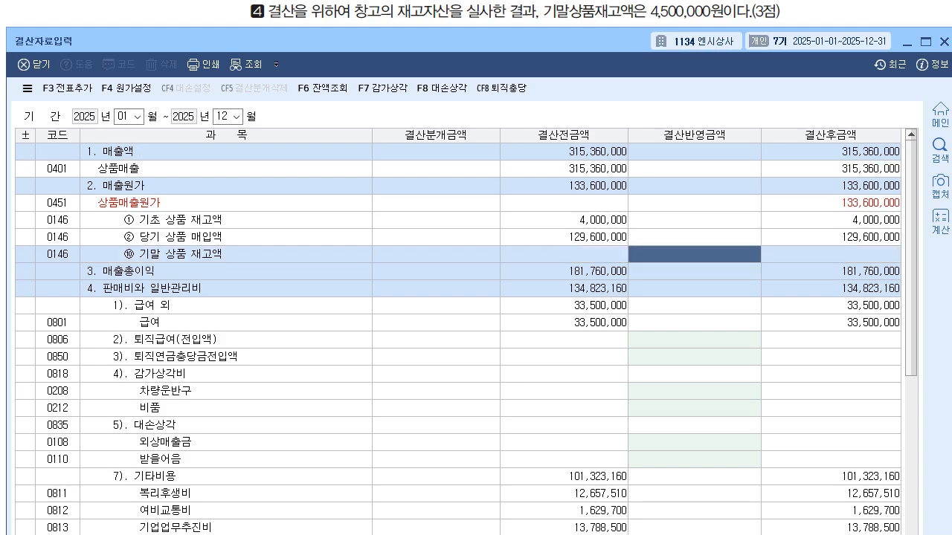
text(4500000)
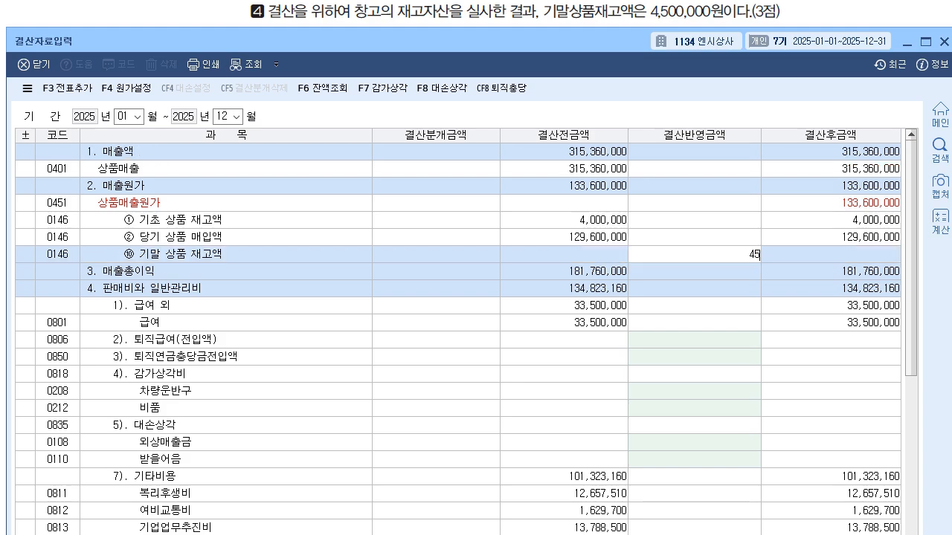
key(Return)
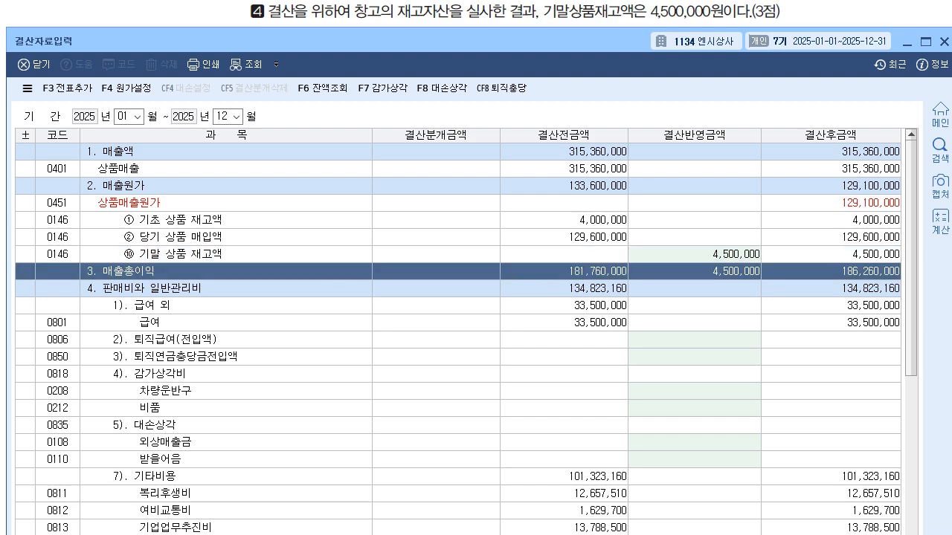
click(694, 254)
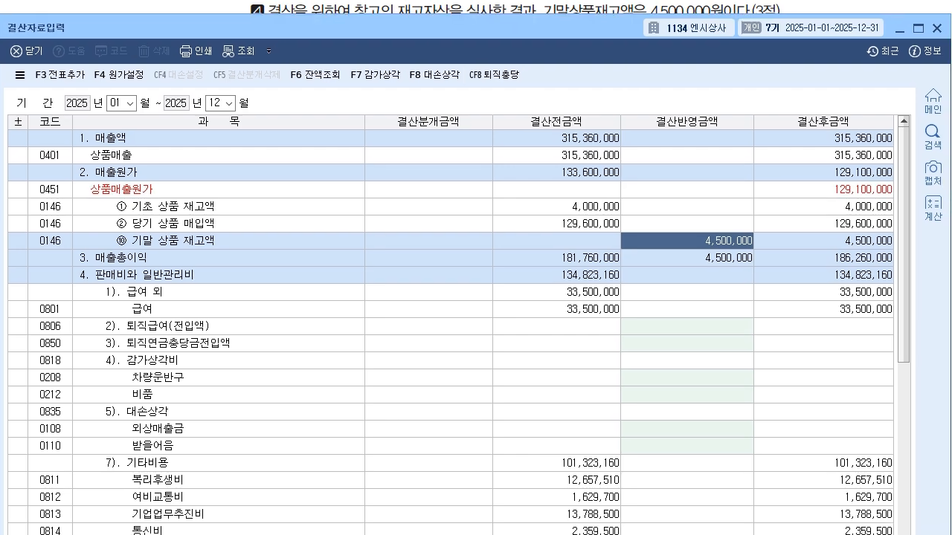
key(F3)
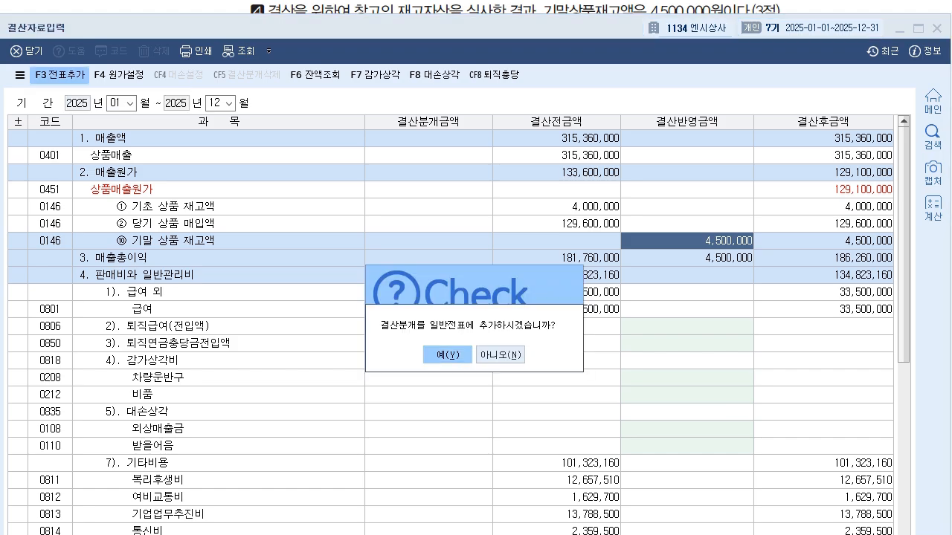
key(Return)
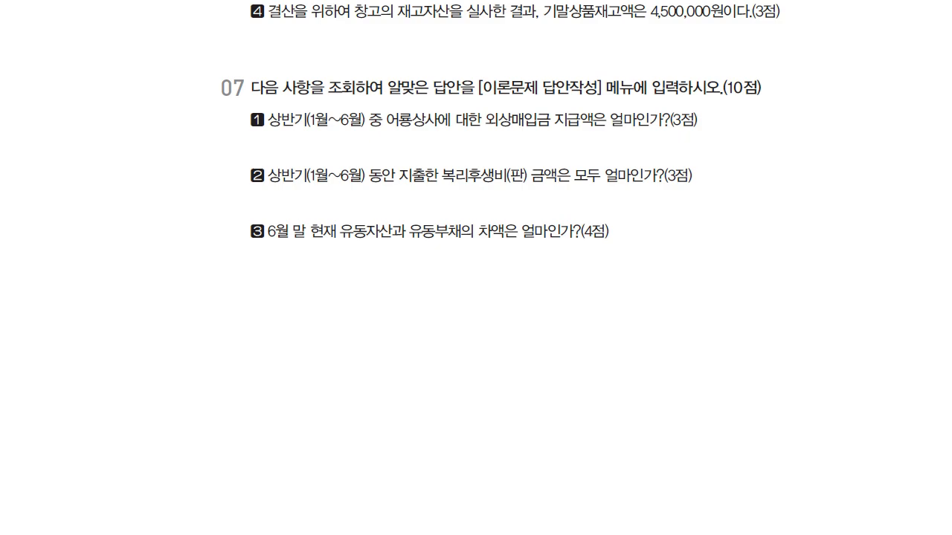
- For question 07 item 1, set the 거래처원장 balance query to January 1 through June 30, 2025 and account 0251 외상매입금
scroll(501, 121, down, 1)
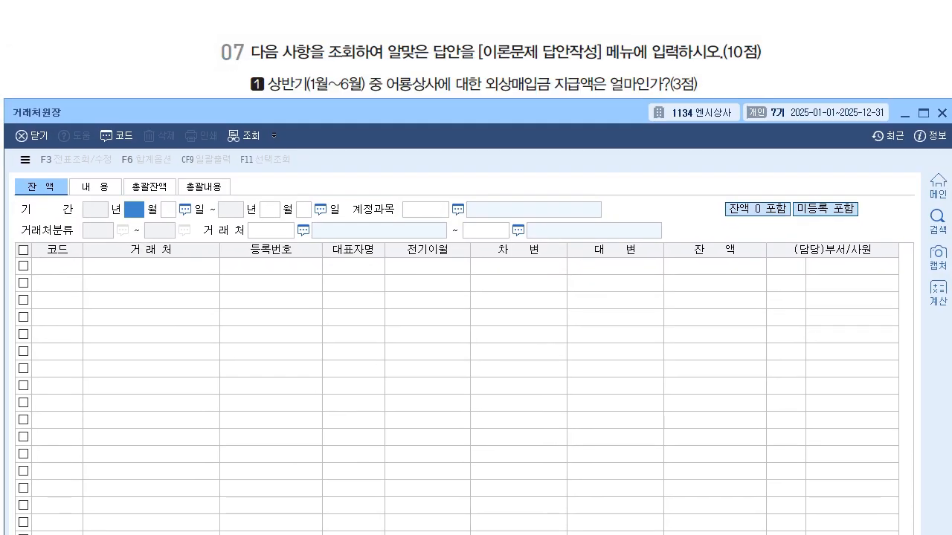
text(1)
key(Return)
text(6)
key(Return)
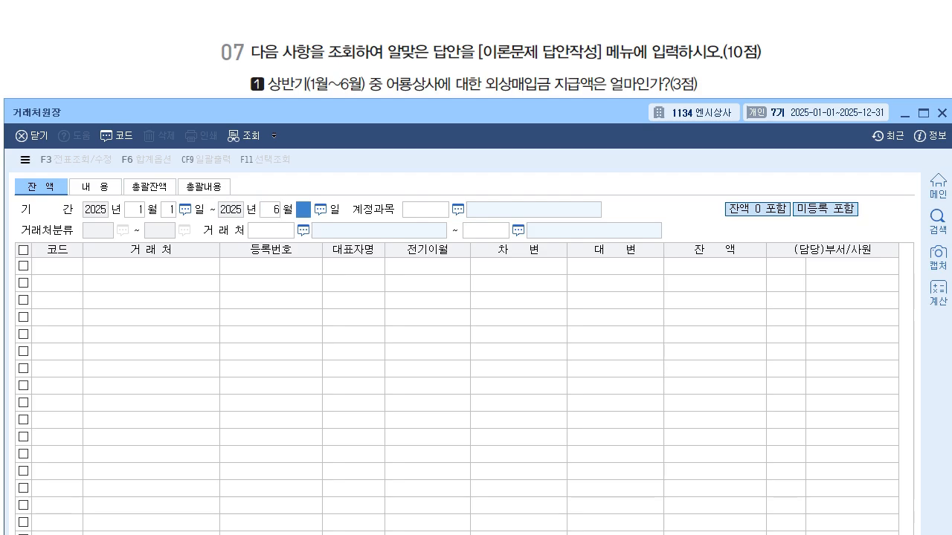
key(Return)
text(251)
key(Return)
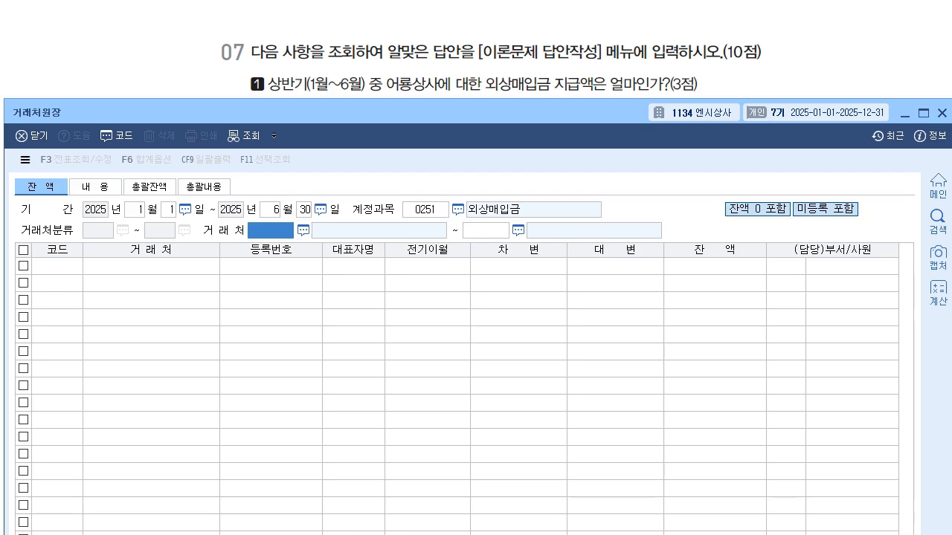
- Limit the 거래처원장 query to 어룡상사 (00120) at both ends of the range, check its 차변 amount, and close the ledger
key(F2)
text(어롱)
key(Return)
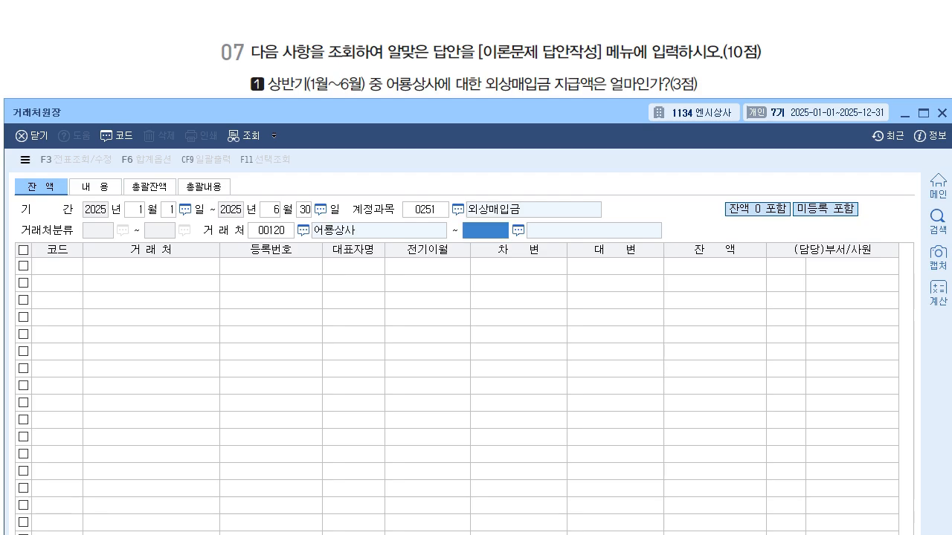
key(F2)
text(어룡)
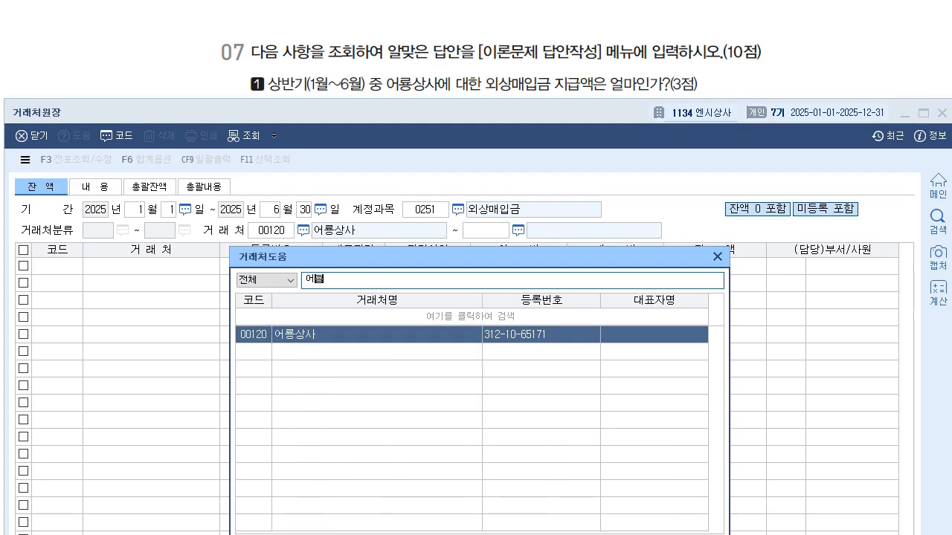
key(Return)
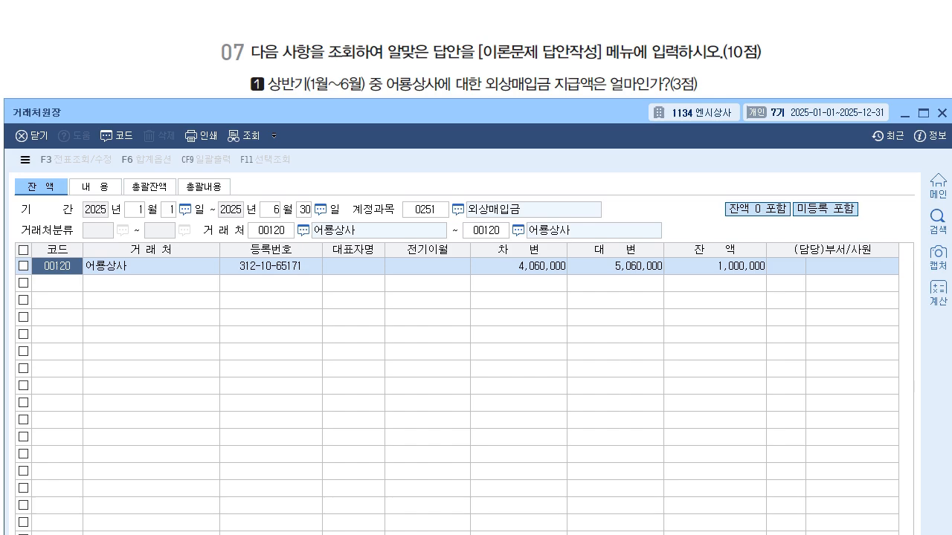
click(518, 266)
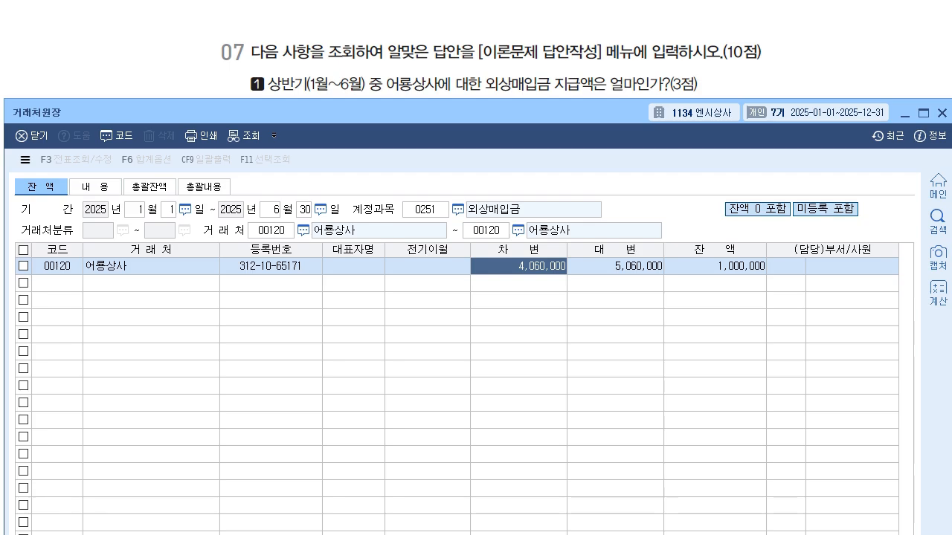
click(942, 113)
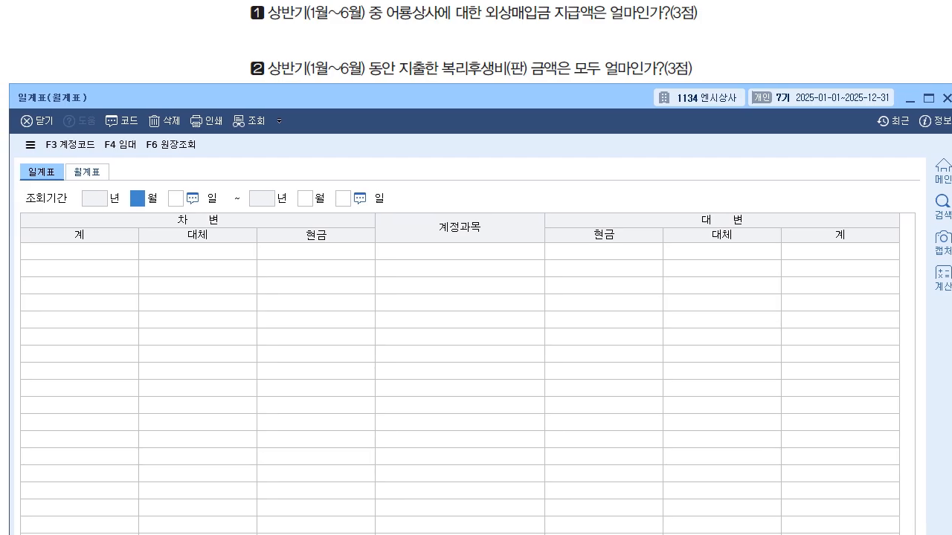
- Run the 월계표 for 01월 through 06월 of 2025 for question 07 item 2
click(87, 172)
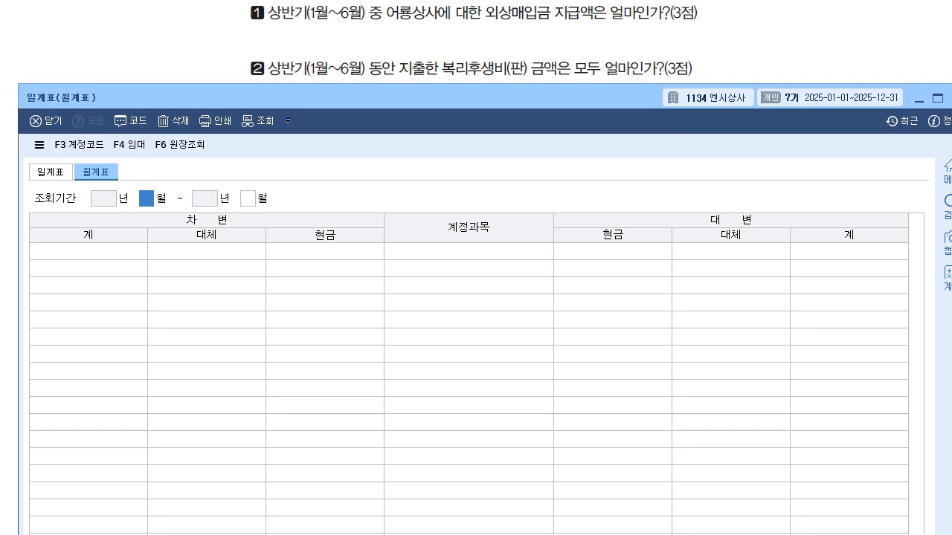
text(1)
key(Return)
text(6)
key(Return)
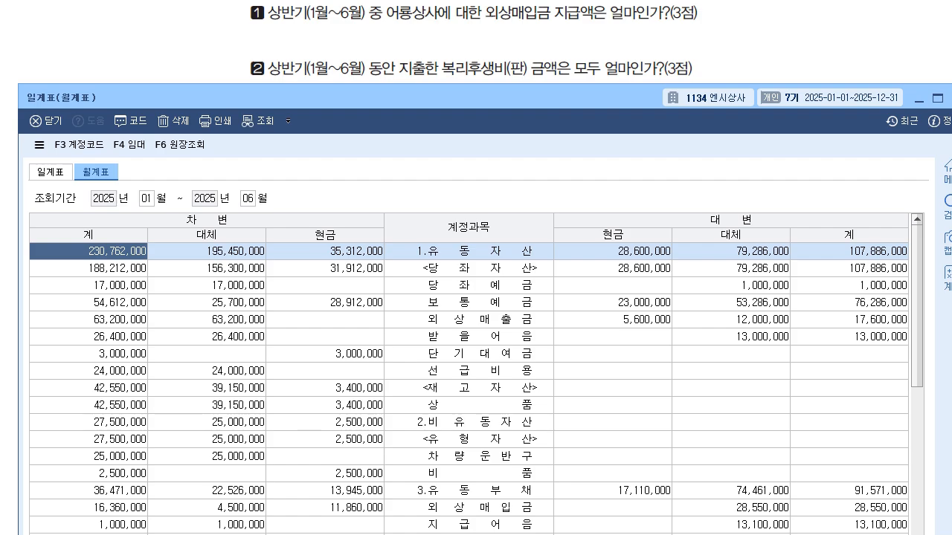
- Look up the 차변 total of 복리후생비 under 판매비및일반관리비 and leave the 월계표
scroll(468, 386, down, 12)
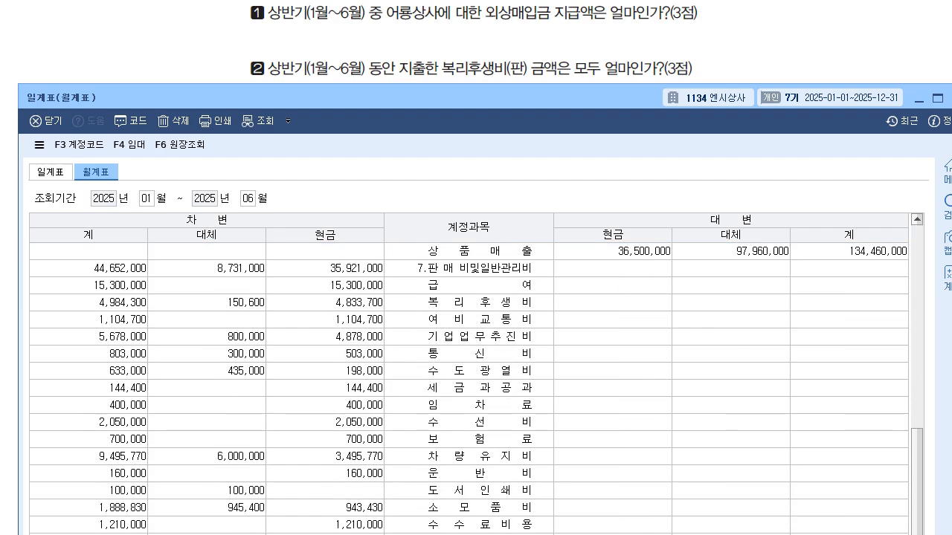
click(469, 268)
click(469, 303)
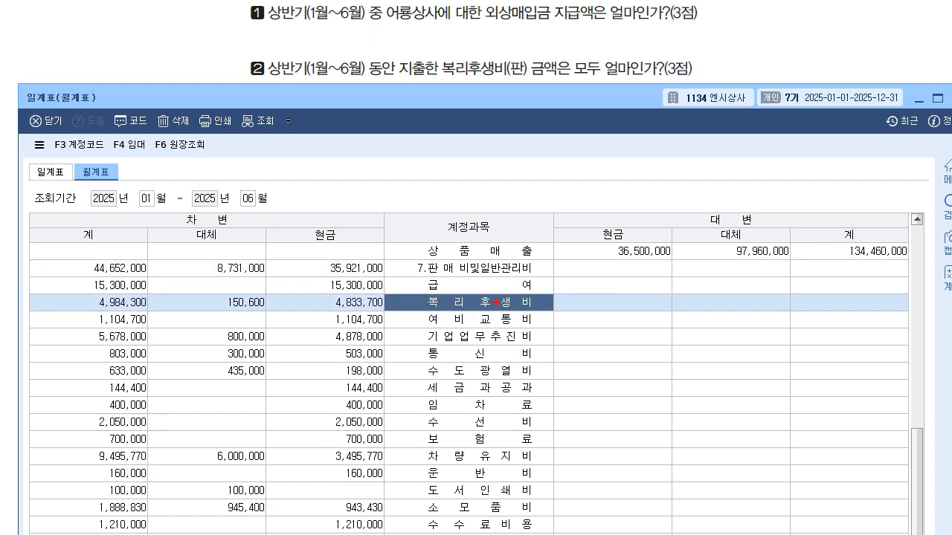
mouse_move(84, 210)
mouse_down()
mouse_move(68, 242)
mouse_move(78, 253)
mouse_up()
mouse_move(72, 292)
mouse_down()
mouse_move(63, 317)
mouse_move(184, 314)
mouse_move(106, 283)
mouse_move(67, 283)
mouse_up()
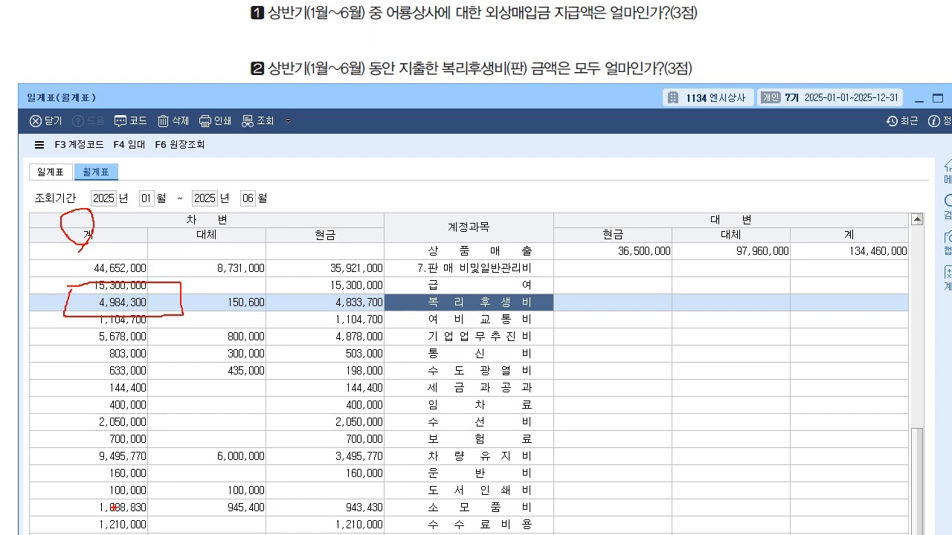
key(Escape)
key(Escape)
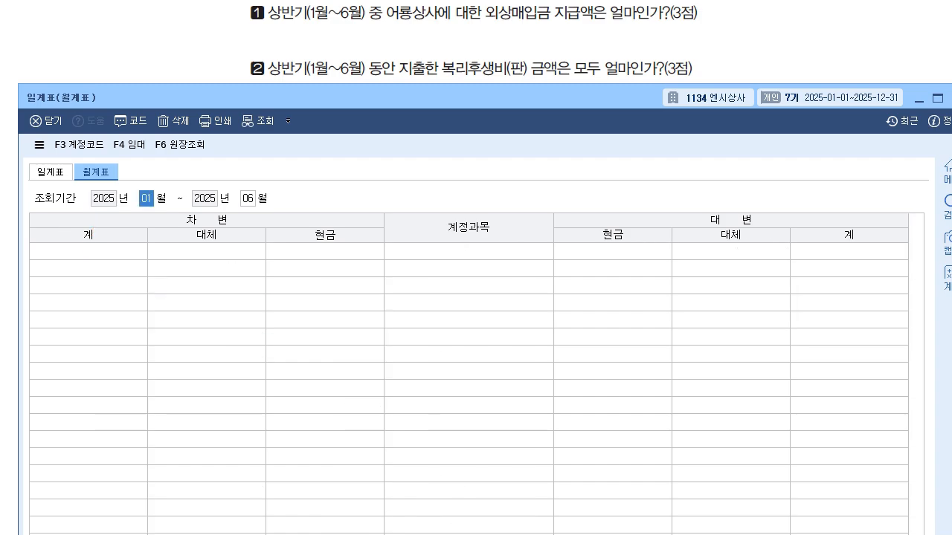
key(Escape)
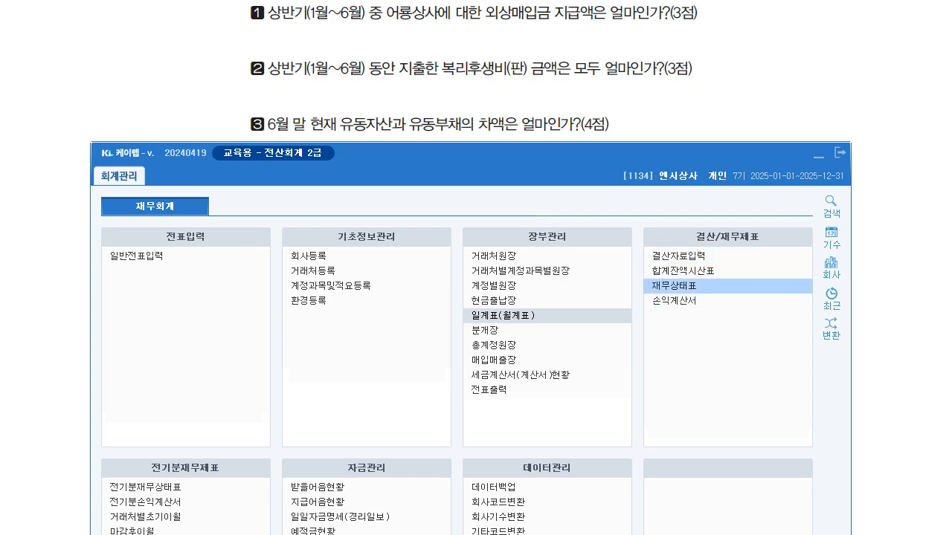
- Bring up the 재무상태표 for 06월 of 2025 and look up the current-period 유동자산 and 유동부채 amounts
click(671, 286)
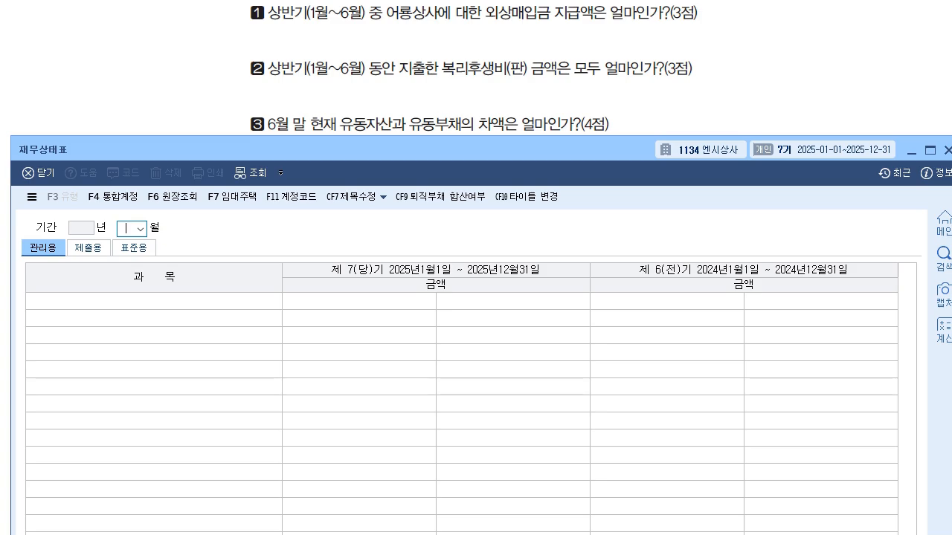
text(06)
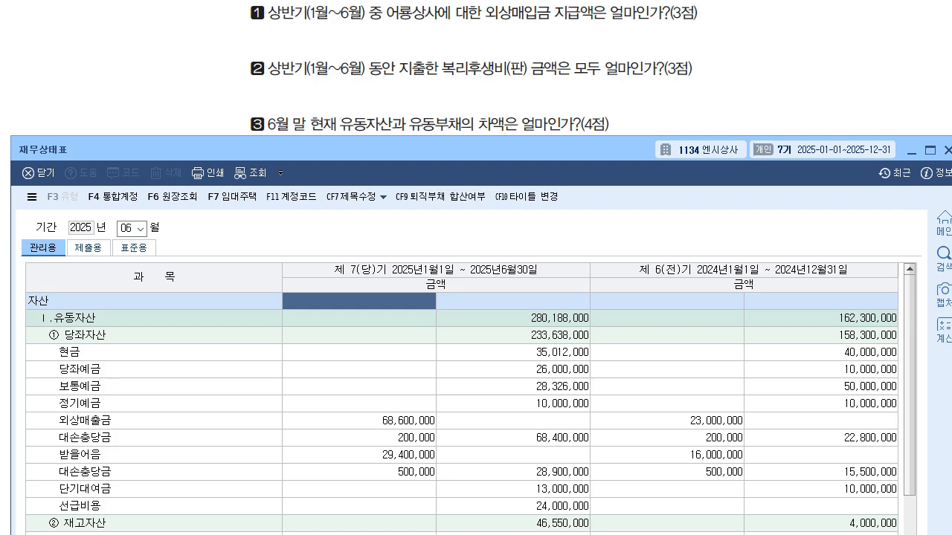
click(513, 318)
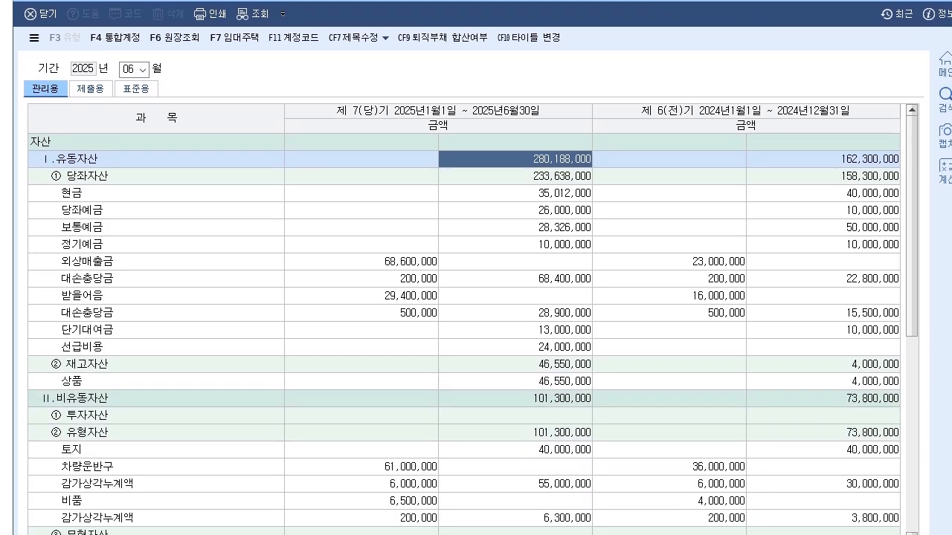
scroll(455, 334, down, 6)
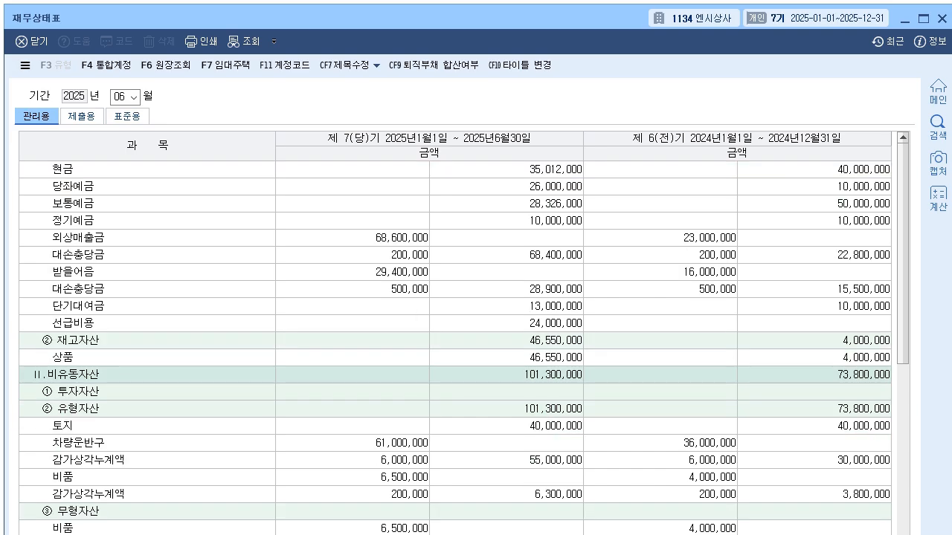
click(506, 323)
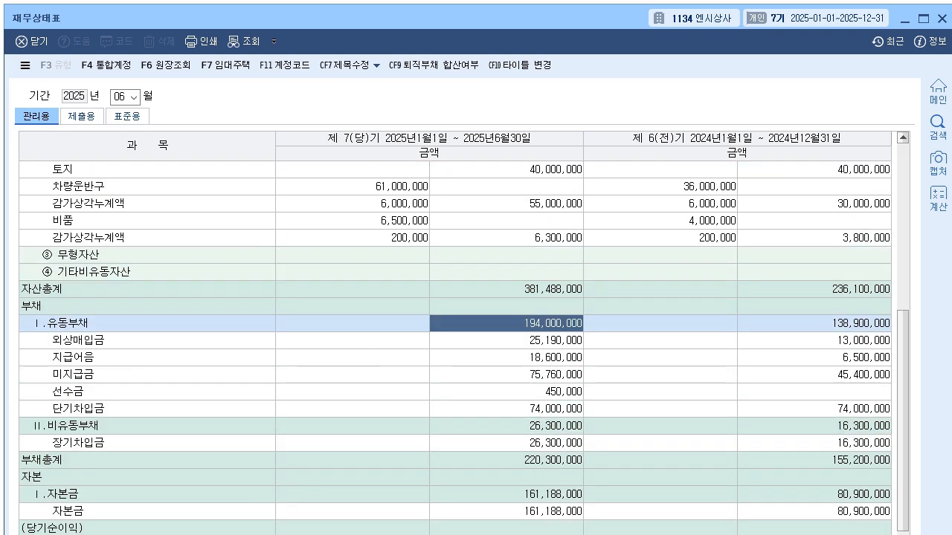
- Copy the current-period 유동자산 amount of 280,188,000 into the first row of the built-in calculator, placed beside the amounts
scroll(455, 334, up, 4)
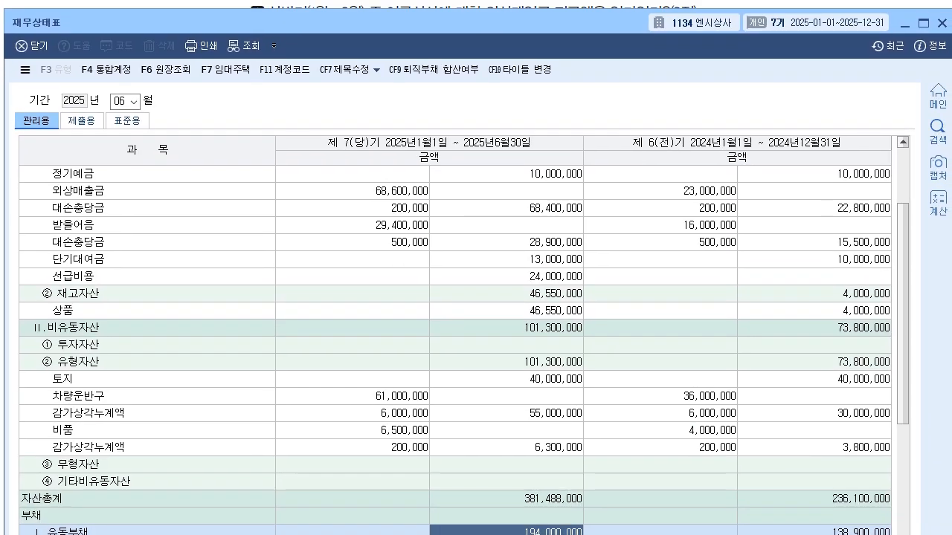
scroll(453, 335, up, 2)
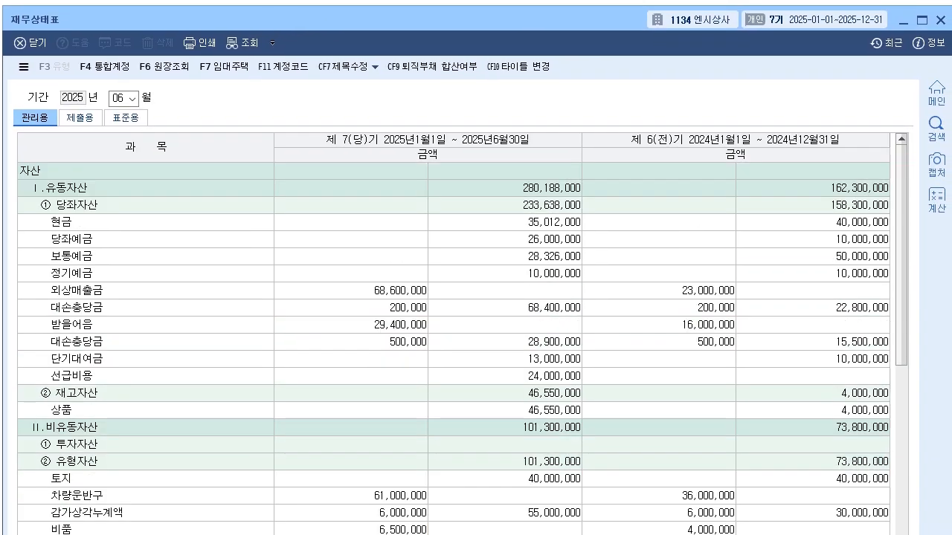
click(505, 188)
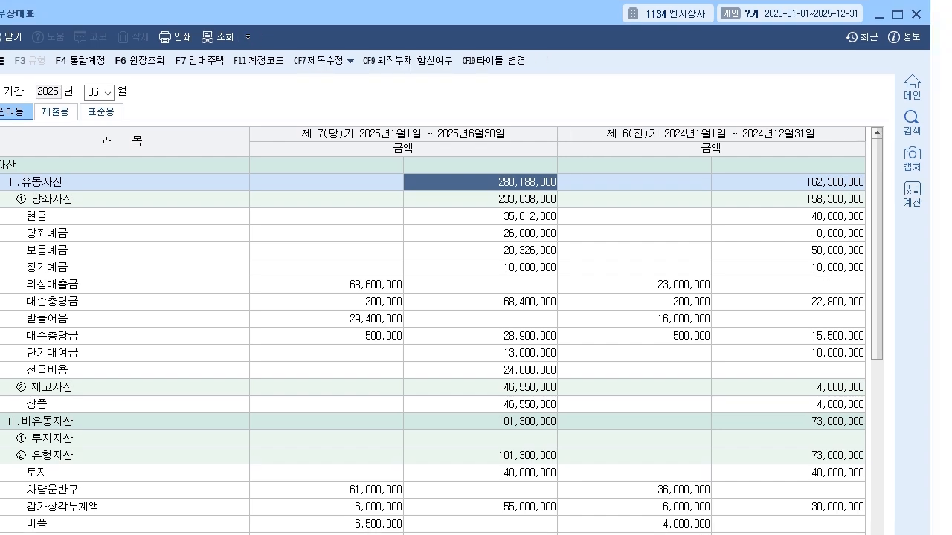
click(912, 194)
drag(476, 126, 709, 120)
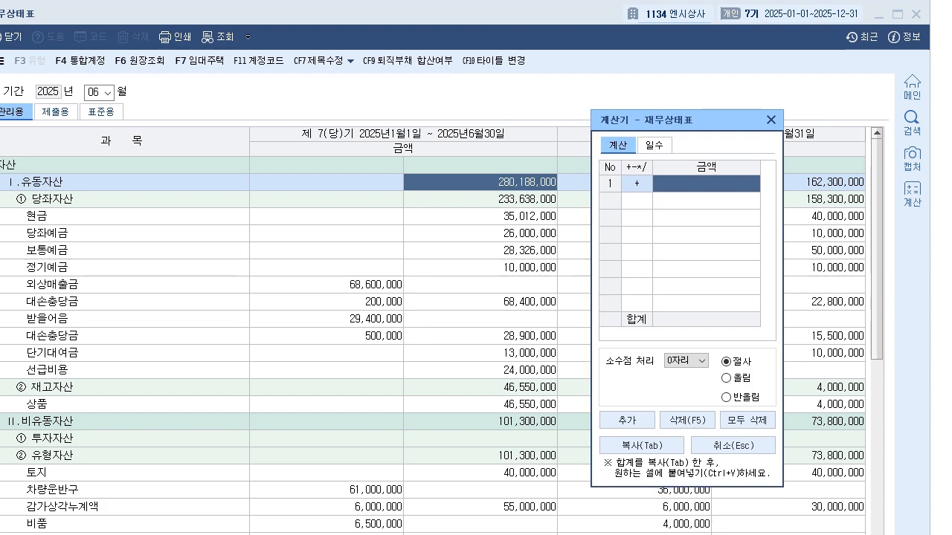
click(480, 182)
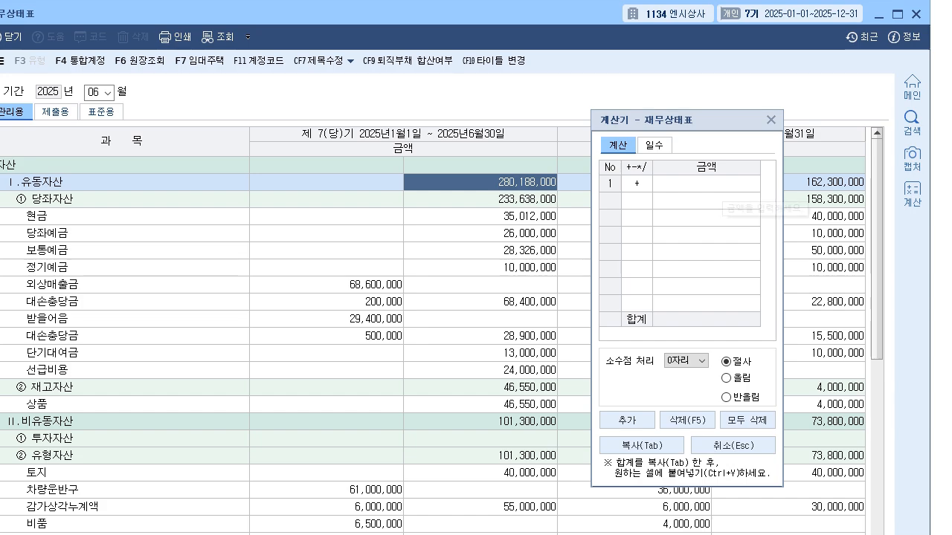
click(719, 183)
text(280,188,000)
key(Return)
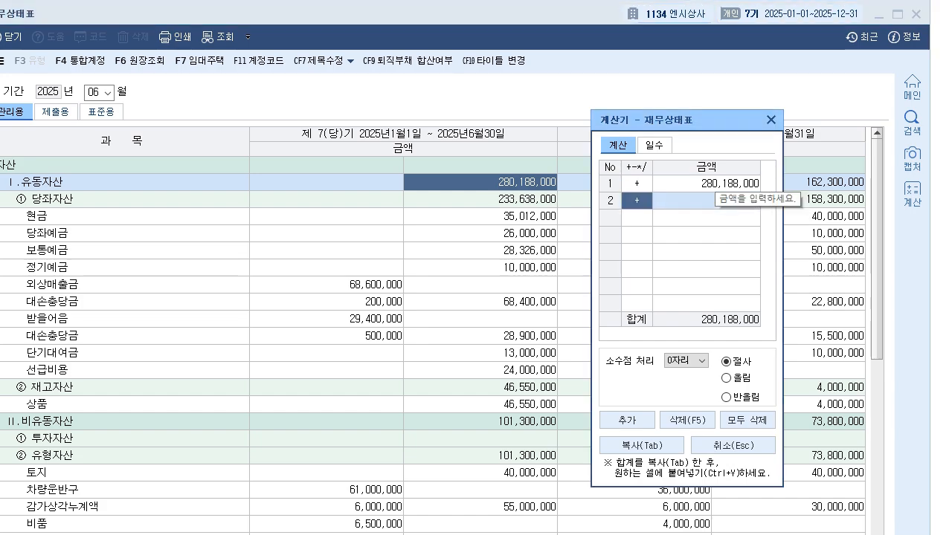
- Subtract the current-period 유동부채 amount of 194,000,000 in the calculator's second row and close the calculator
text(-)
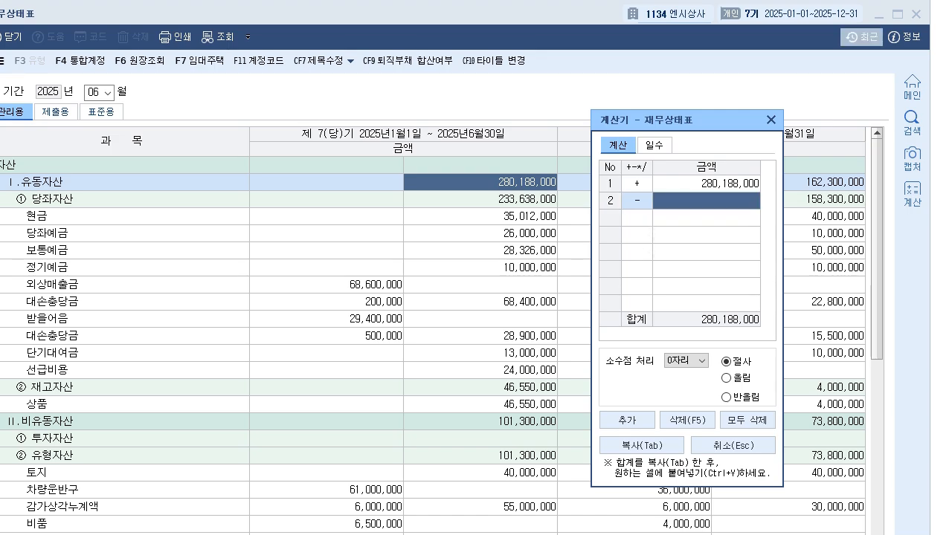
scroll(431, 335, down, 7)
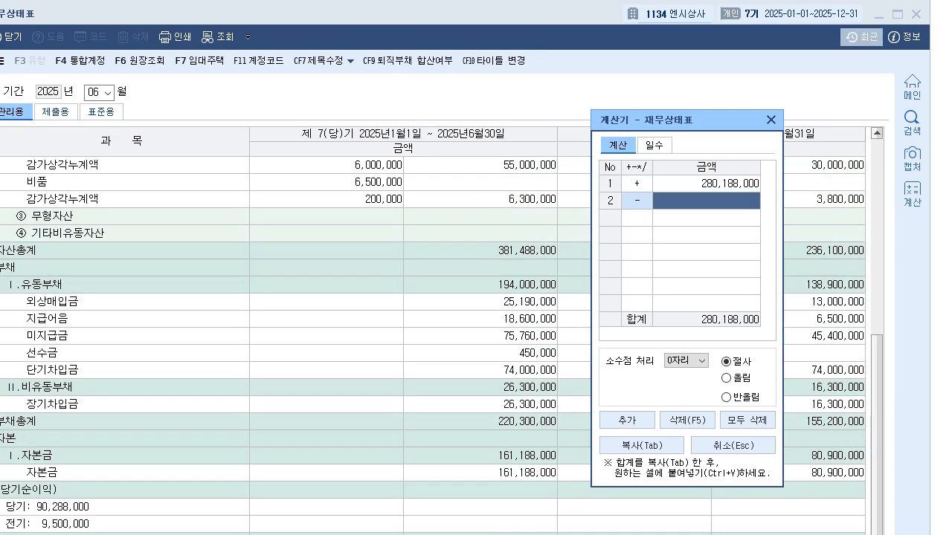
click(481, 284)
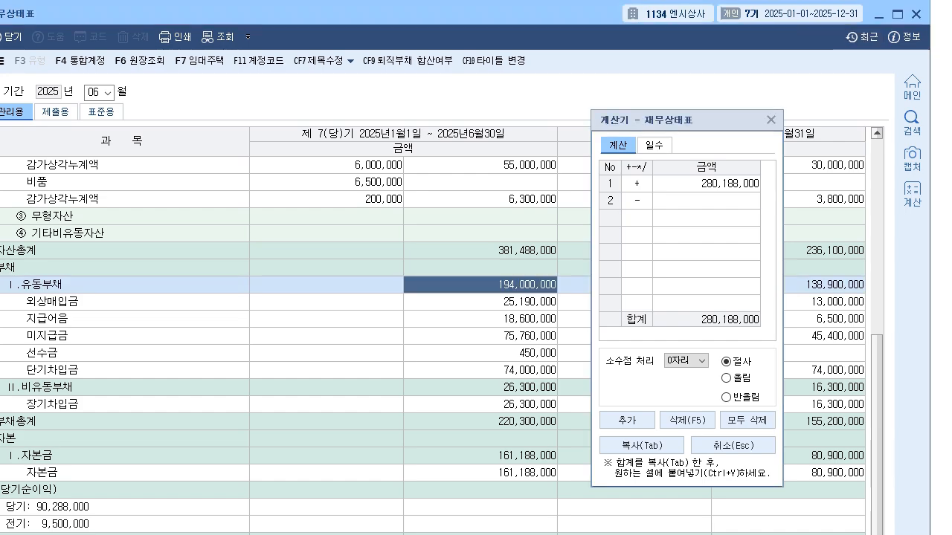
click(728, 200)
text(194,000,000)
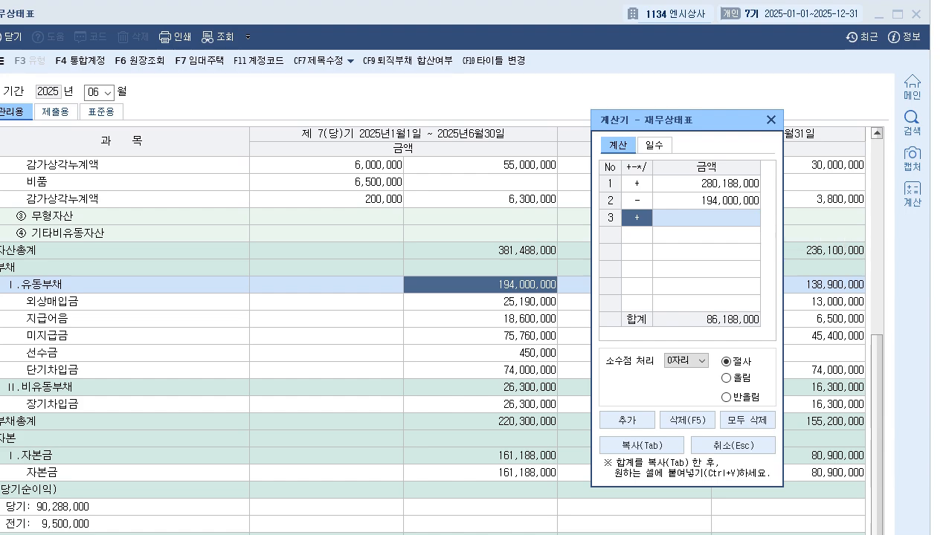
click(770, 120)
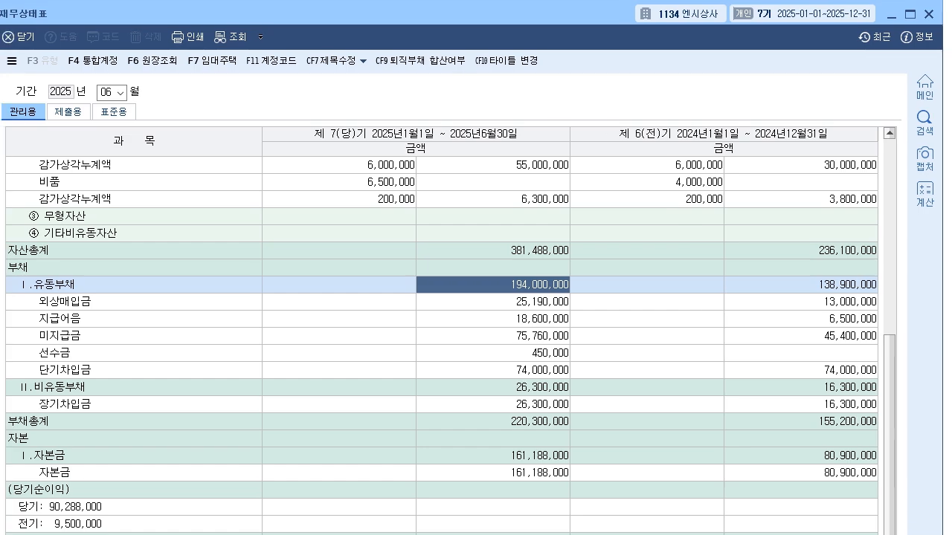